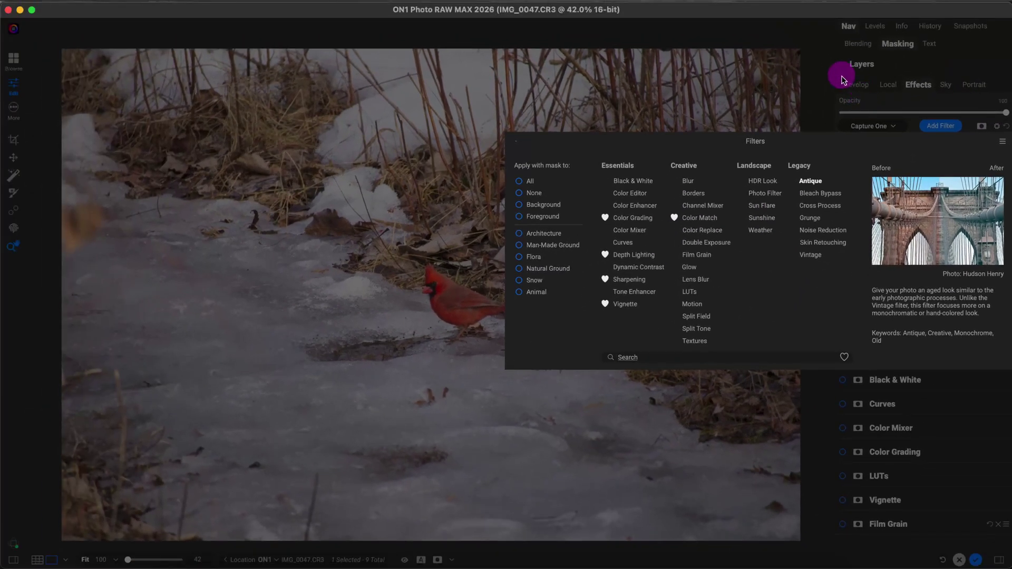
# - Close the filter browser, return to the Develop settings, and open the cardinal photo in Resize AI
pyautogui.click(766, 7)
pyautogui.click(850, 87)
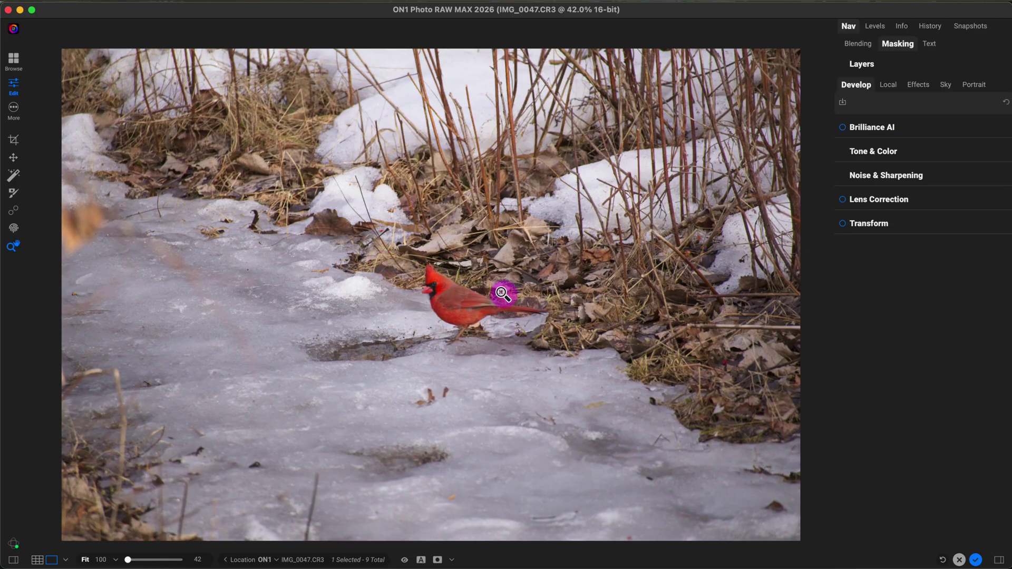
pyautogui.click(446, 295)
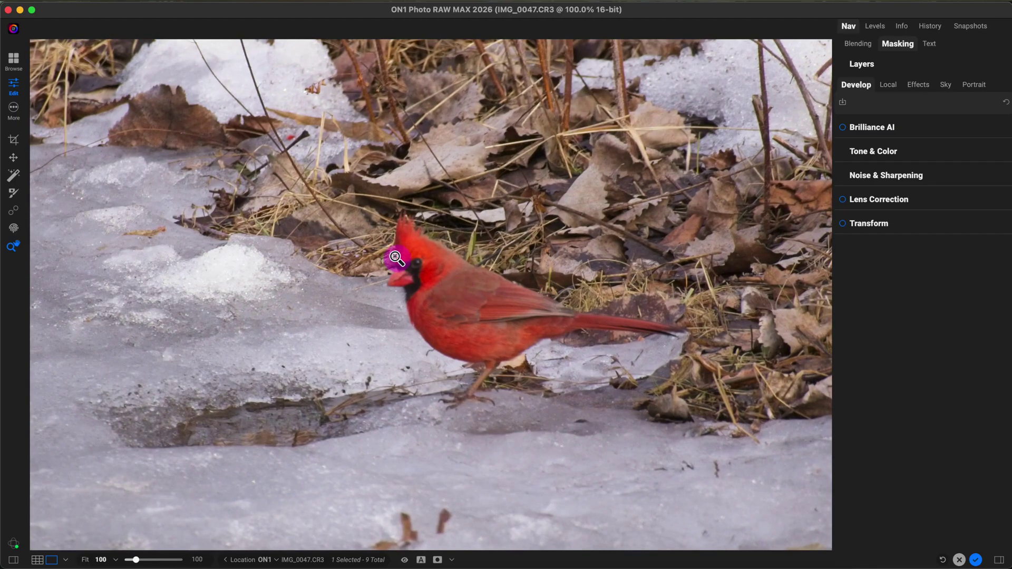
pyautogui.click(471, 286)
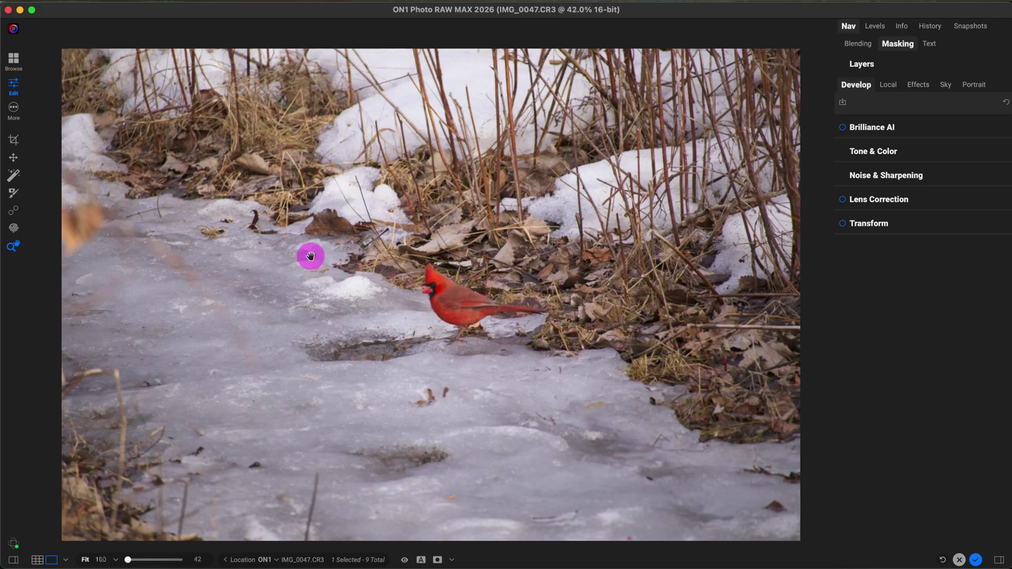
pyautogui.click(13, 109)
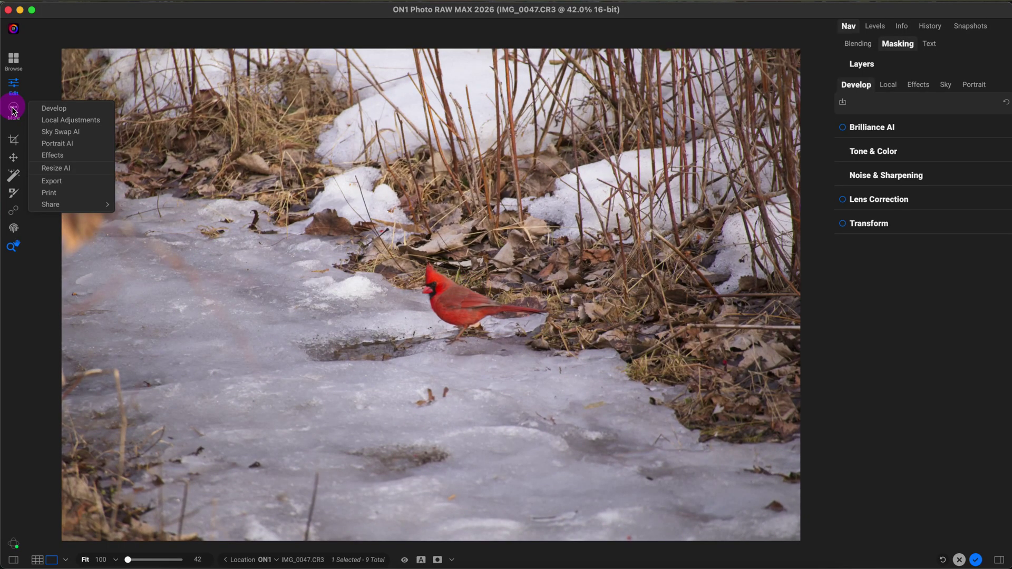
pyautogui.click(57, 168)
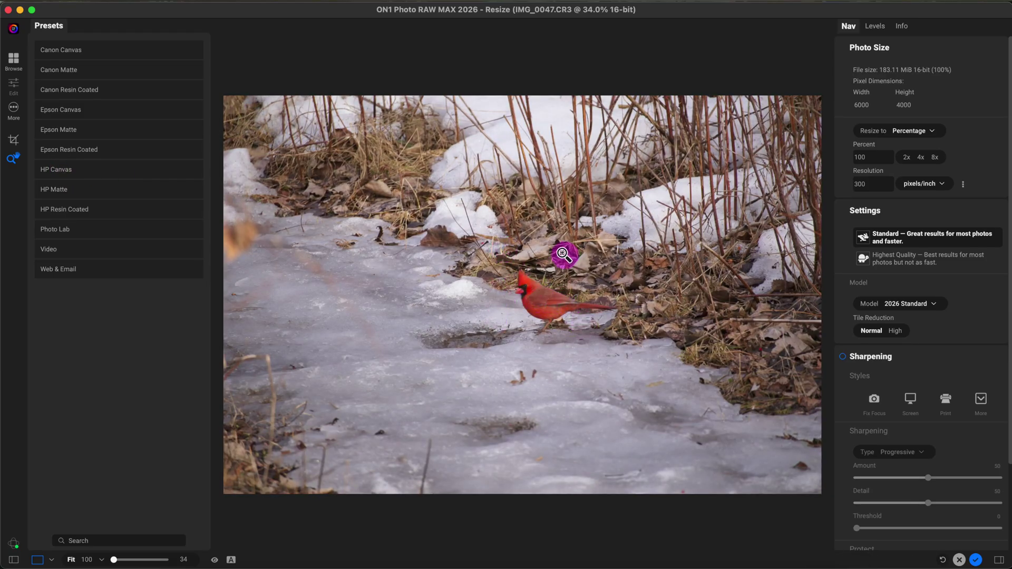
# - Enlarge the cardinal photo to 2x (200 percent) for a close view of the bird
pyautogui.click(537, 301)
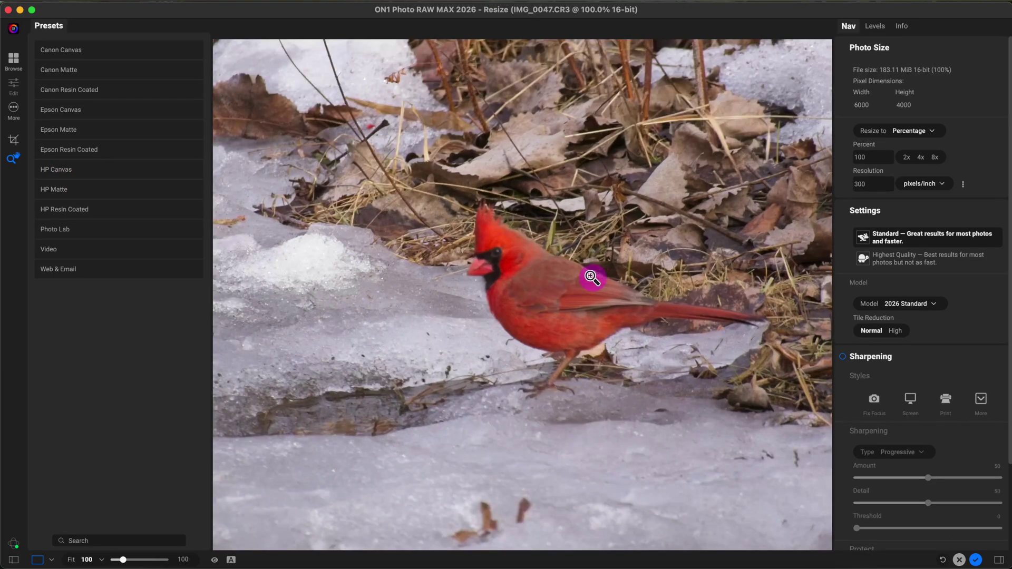
pyautogui.click(547, 294)
pyautogui.click(555, 226)
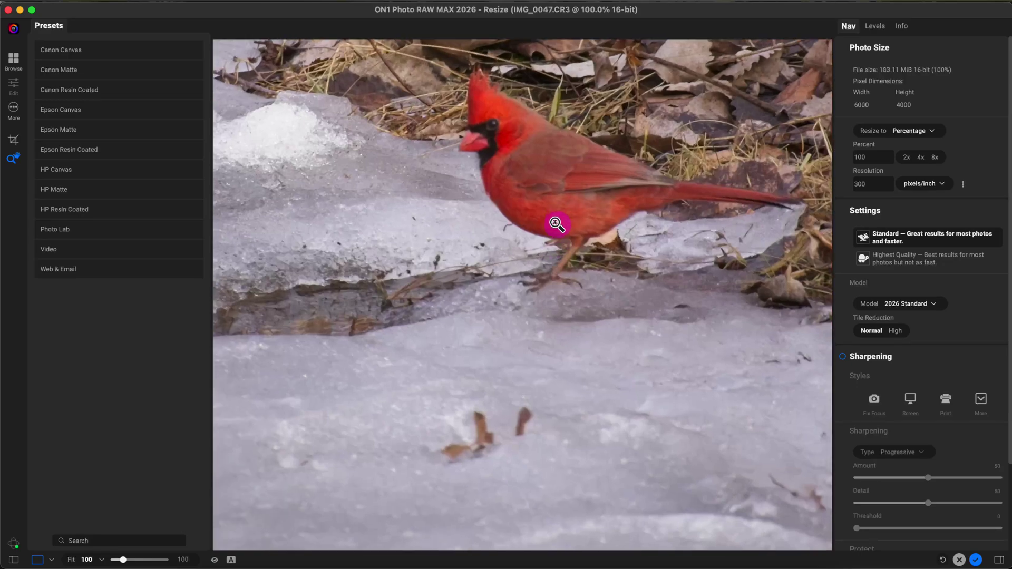
pyautogui.moveTo(585, 163); pyautogui.dragTo(521, 291)
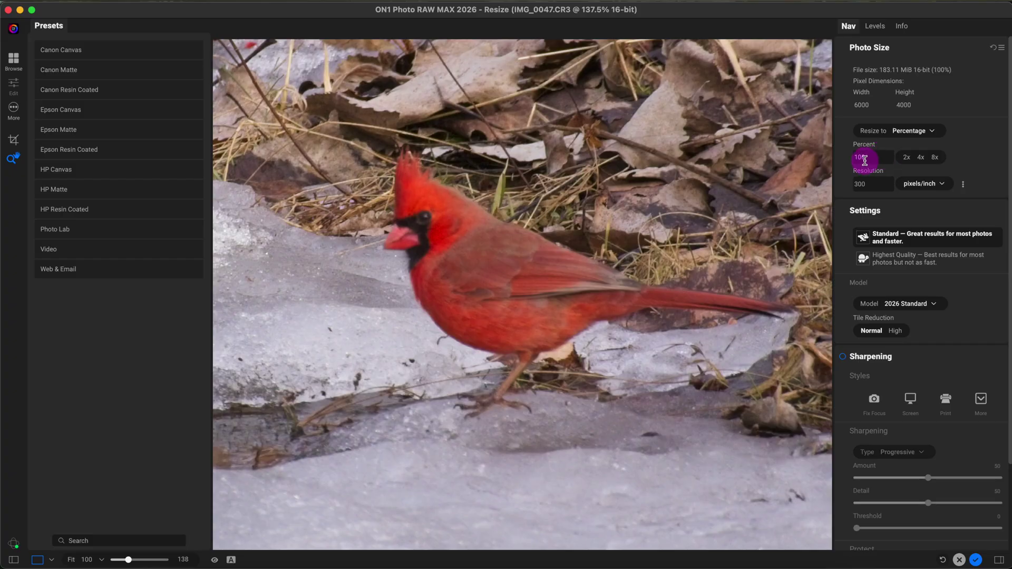
pyautogui.click(907, 157)
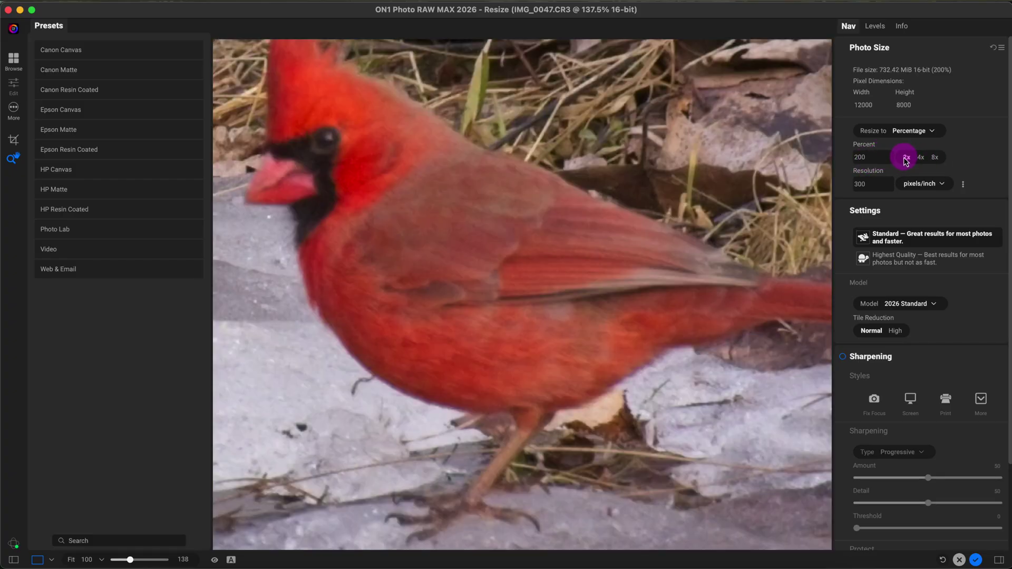
pyautogui.moveTo(406, 171); pyautogui.dragTo(520, 258)
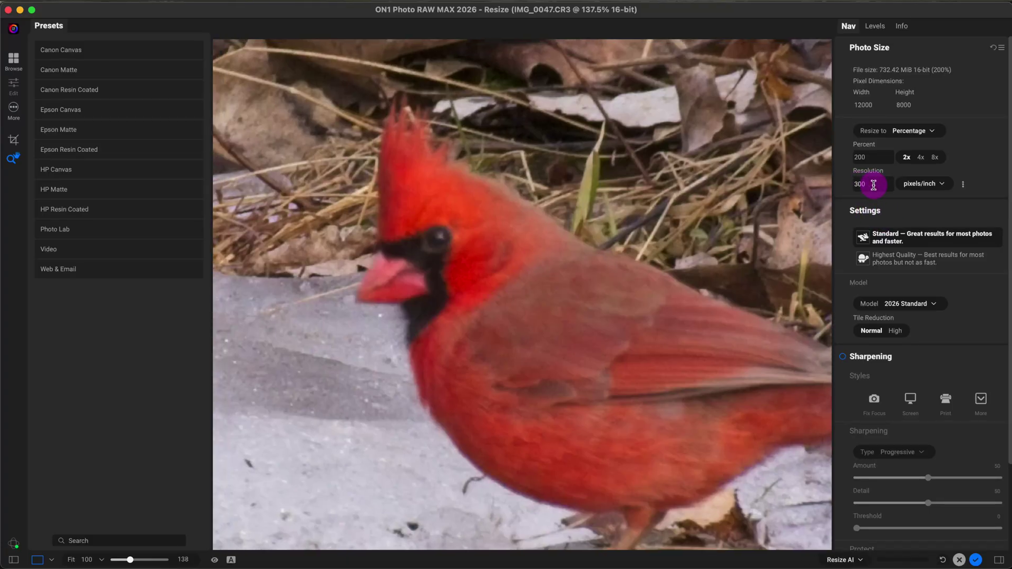
pyautogui.moveTo(553, 255); pyautogui.dragTo(558, 205)
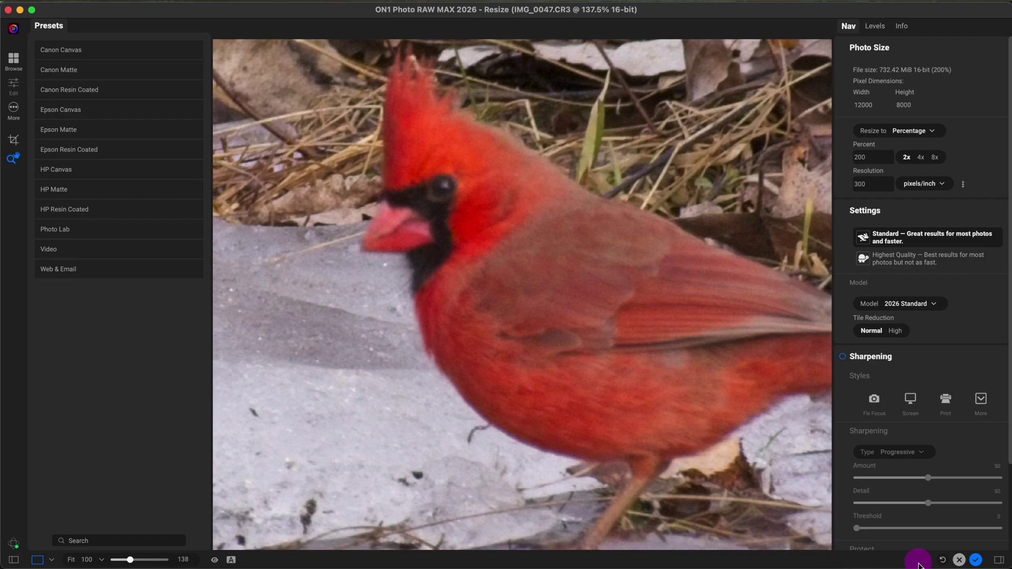
# - Compare the 2x enlargement with the original using the preview toggle and the before/after split view
pyautogui.click(214, 560)
pyautogui.click(214, 560)
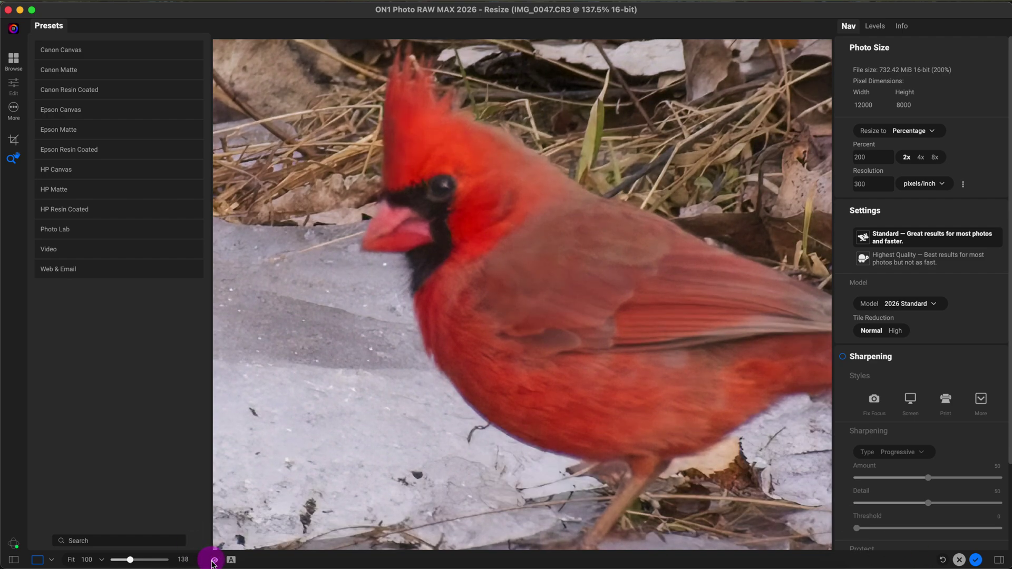
pyautogui.click(214, 560)
pyautogui.click(231, 560)
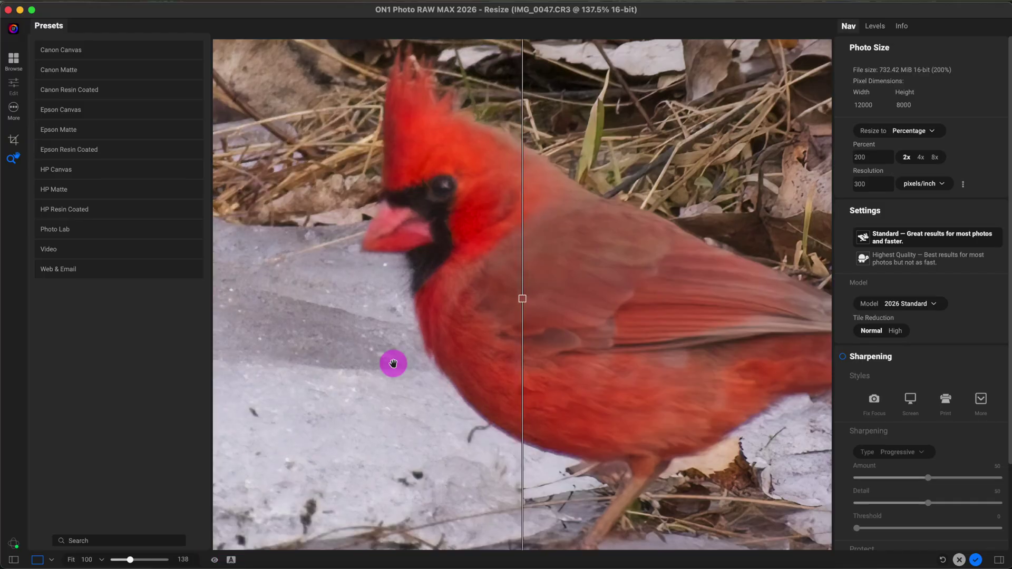
pyautogui.moveTo(523, 303)
pyautogui.mouseDown()
pyautogui.moveTo(312, 303)
pyautogui.moveTo(778, 303)
pyautogui.moveTo(319, 297)
pyautogui.moveTo(510, 299)
pyautogui.mouseUp()
pyautogui.click(231, 559)
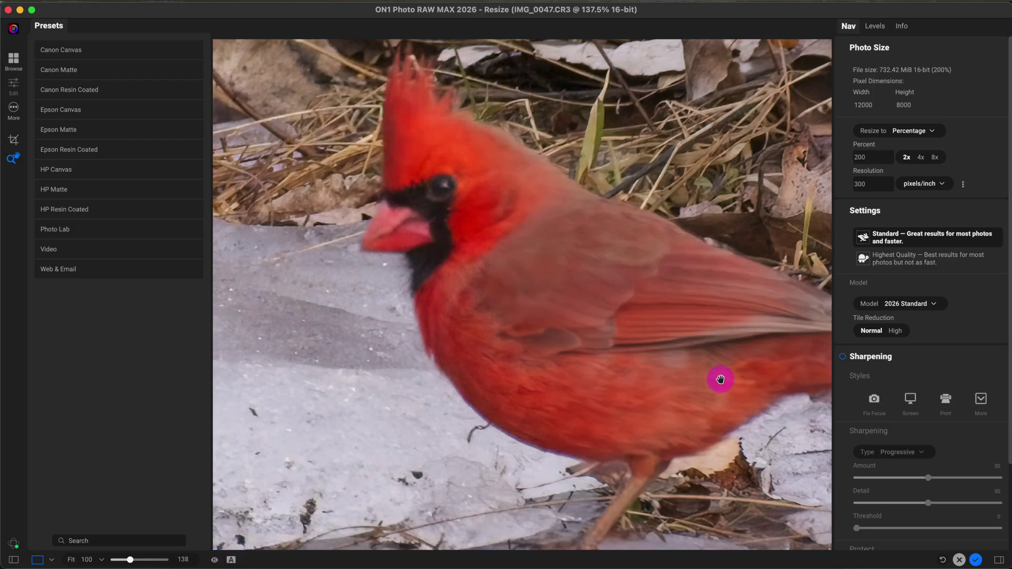
# - Set the resize quality to Highest Quality for the 2x enlargement
pyautogui.click(910, 257)
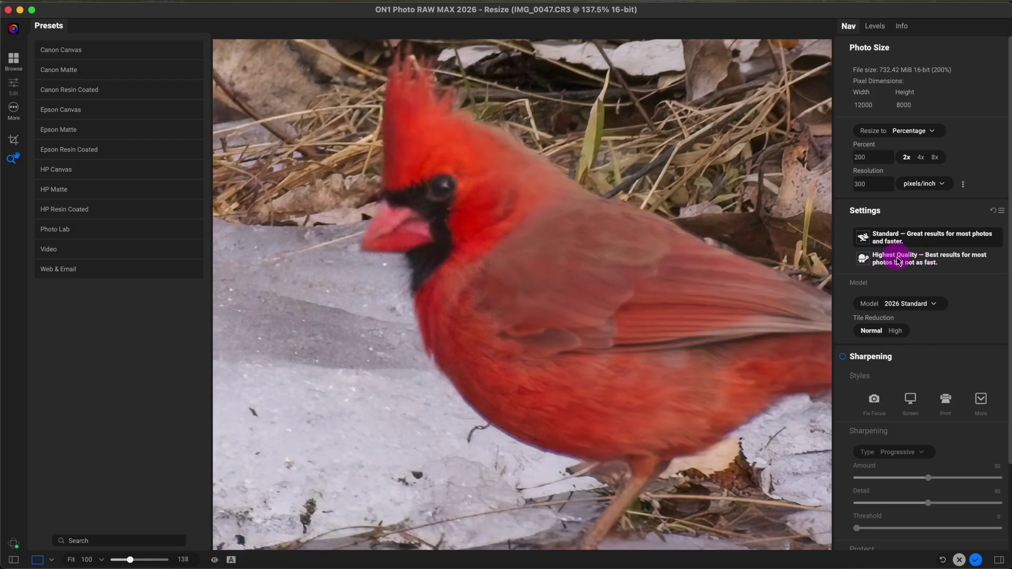
pyautogui.click(891, 263)
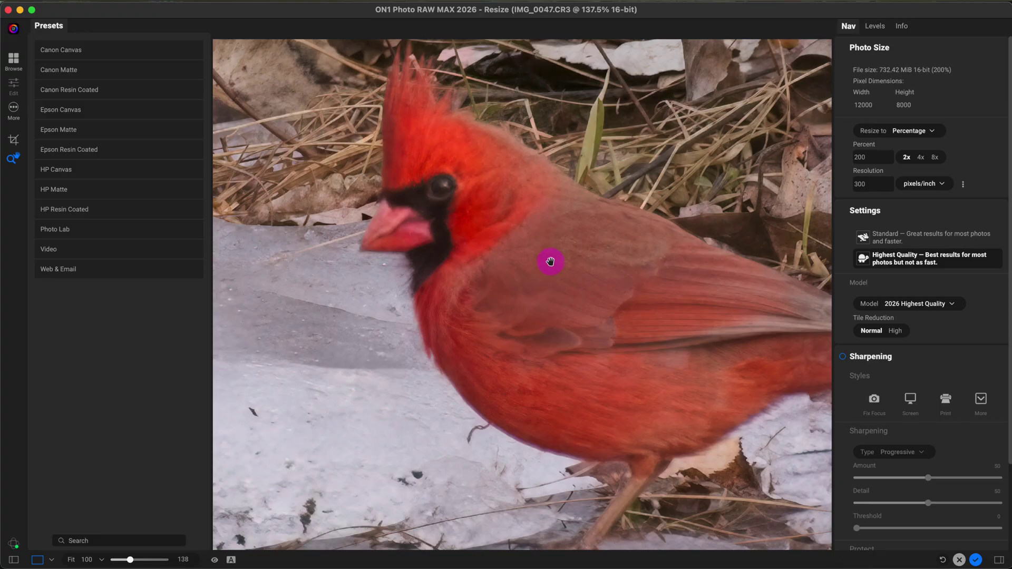
pyautogui.moveTo(550, 262); pyautogui.dragTo(454, 267)
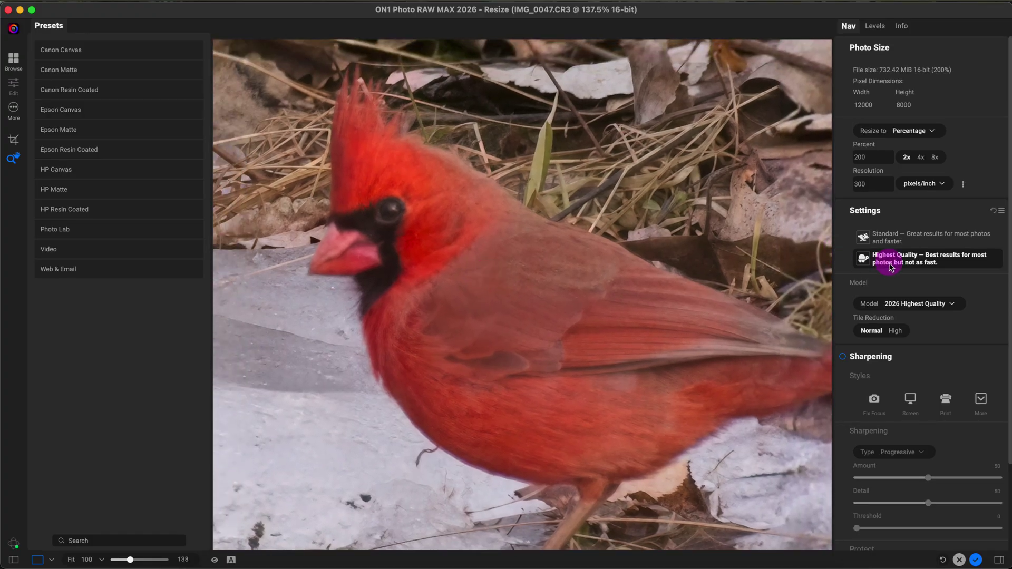
# - Compare the Highest Quality result with the unprocessed preview and examine the bird's feathers, feet and surroundings
pyautogui.click(215, 559)
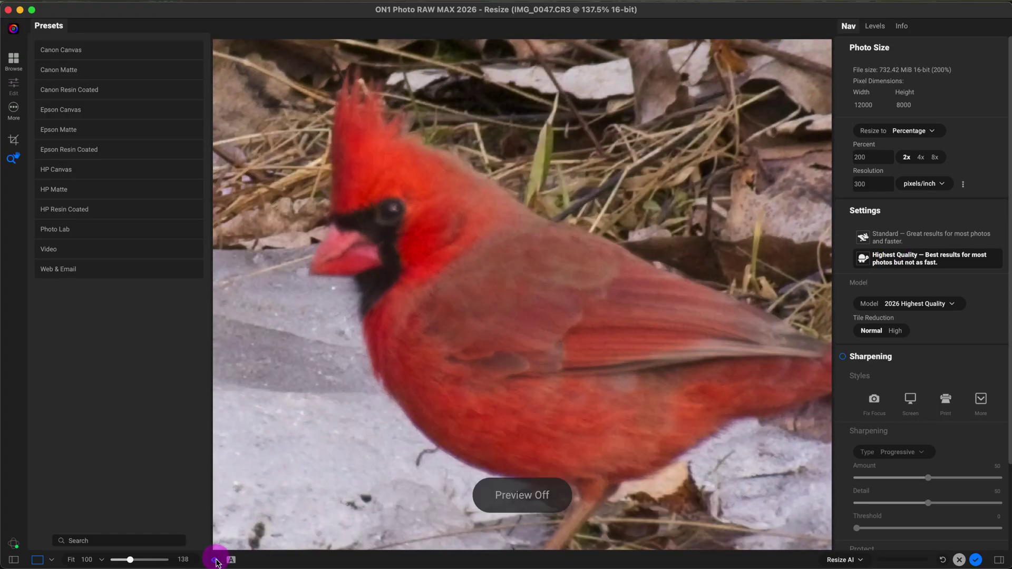
pyautogui.click(215, 559)
pyautogui.click(215, 560)
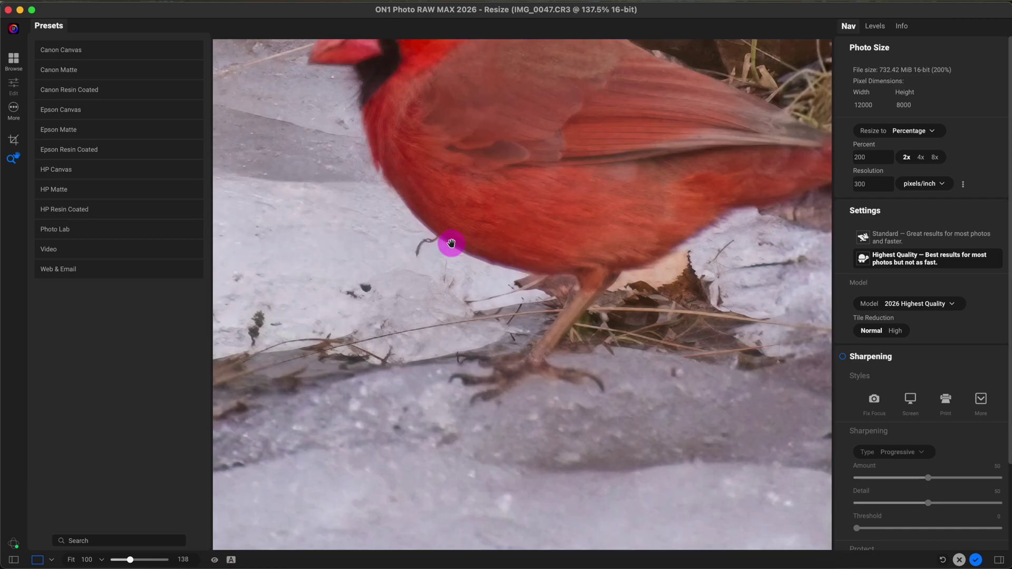
pyautogui.scroll(-5, 457, 242)
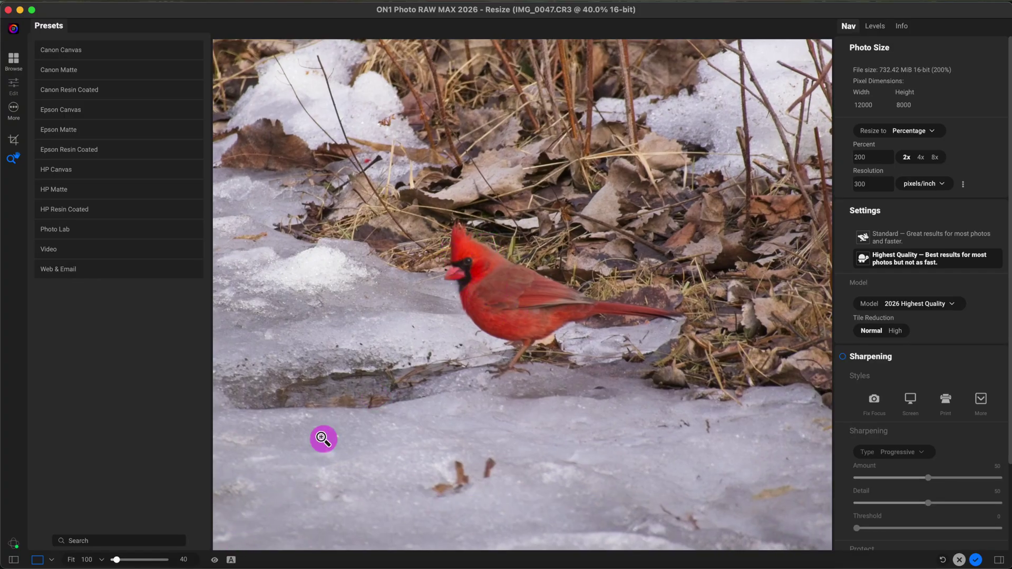
pyautogui.click(496, 294)
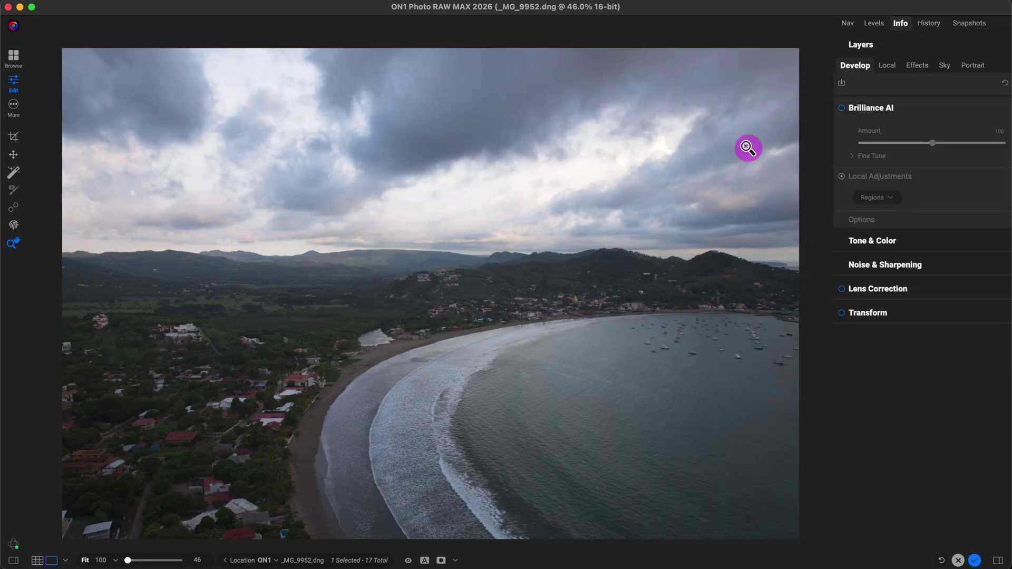
# - Enable Brilliance AI on the coastal bay photo and try a stronger Sky region amount before resetting it to its default
pyautogui.click(841, 109)
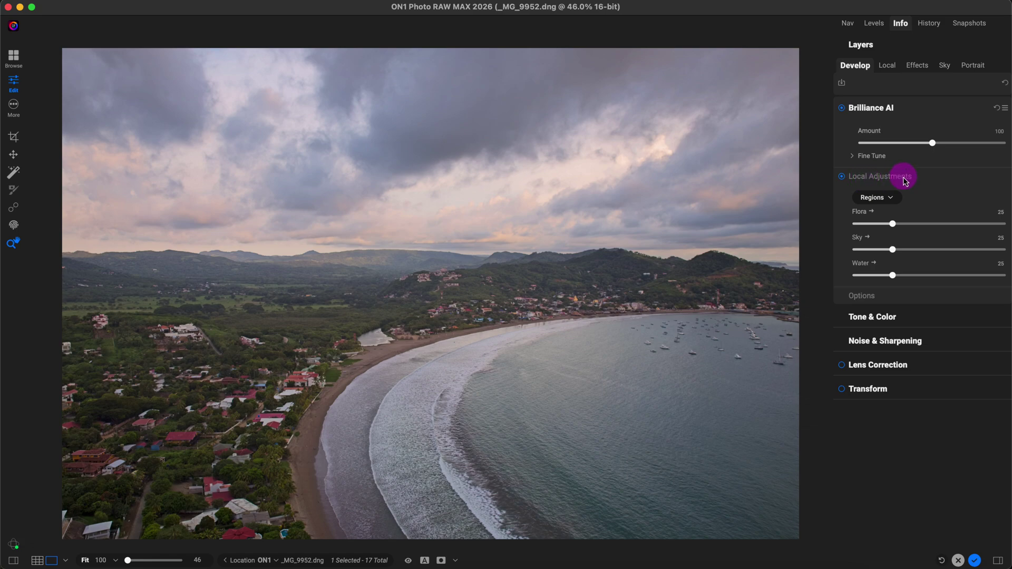
pyautogui.moveTo(896, 249); pyautogui.dragTo(995, 248)
pyautogui.doubleClick(930, 249)
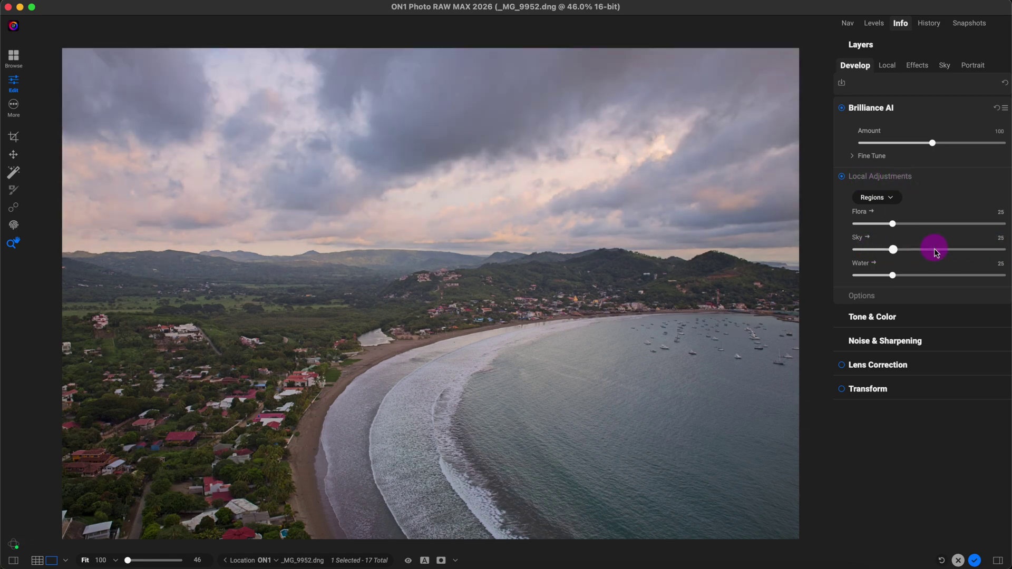
# - Add a local adjustment masked to the sky and inspect its mask in black and white
pyautogui.click(888, 67)
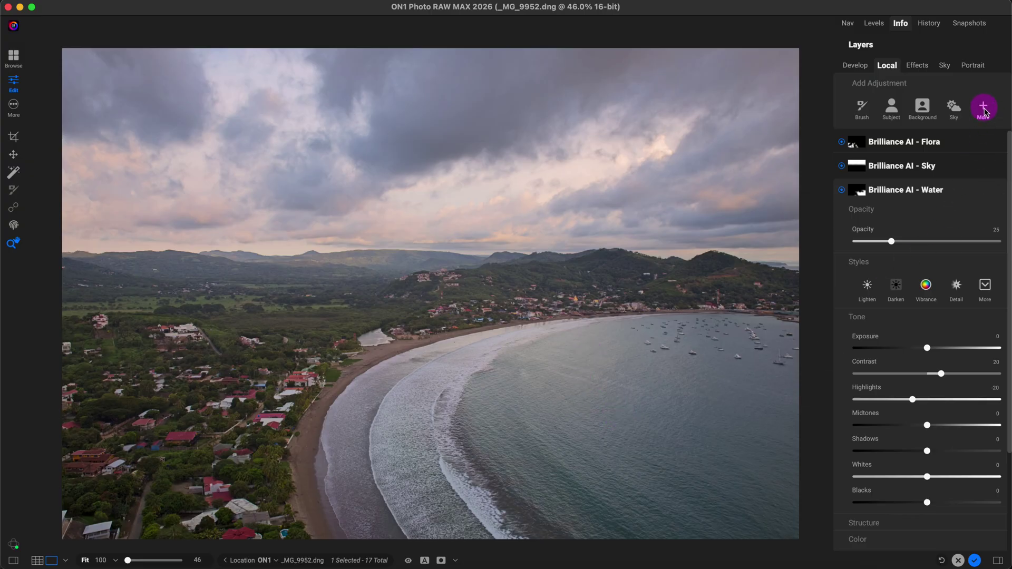
pyautogui.click(954, 111)
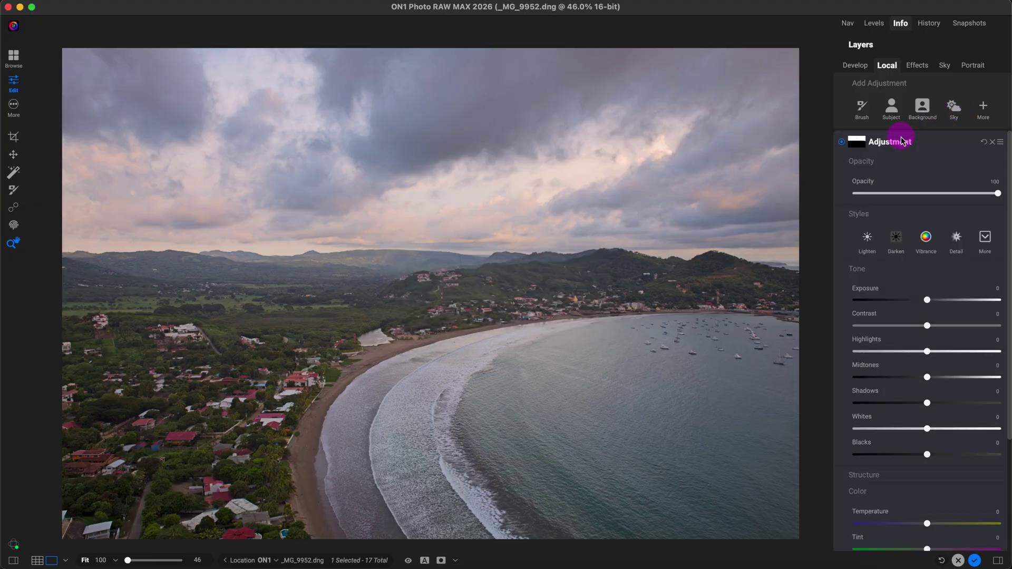
pyautogui.click(864, 149)
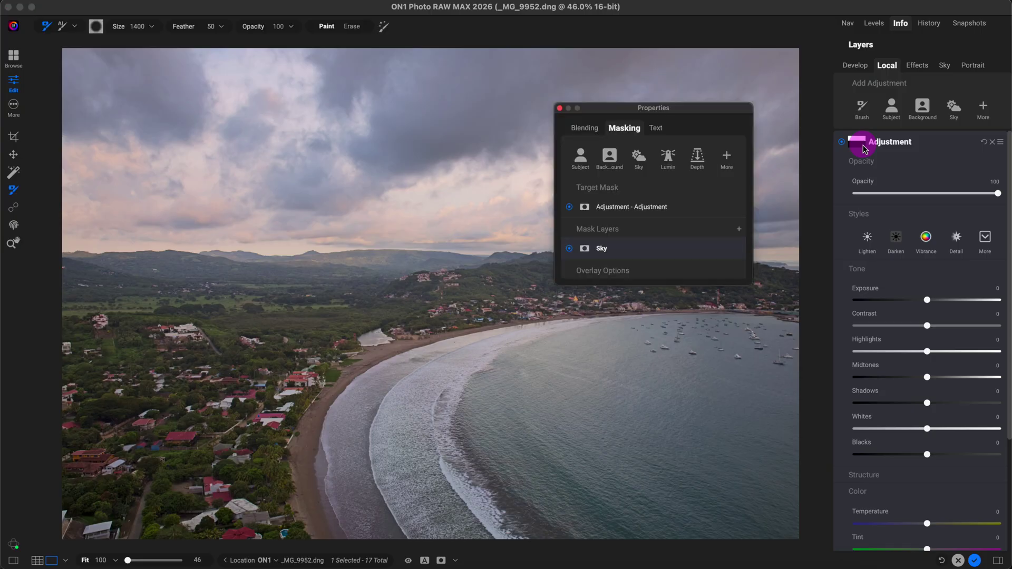
pyautogui.click(560, 108)
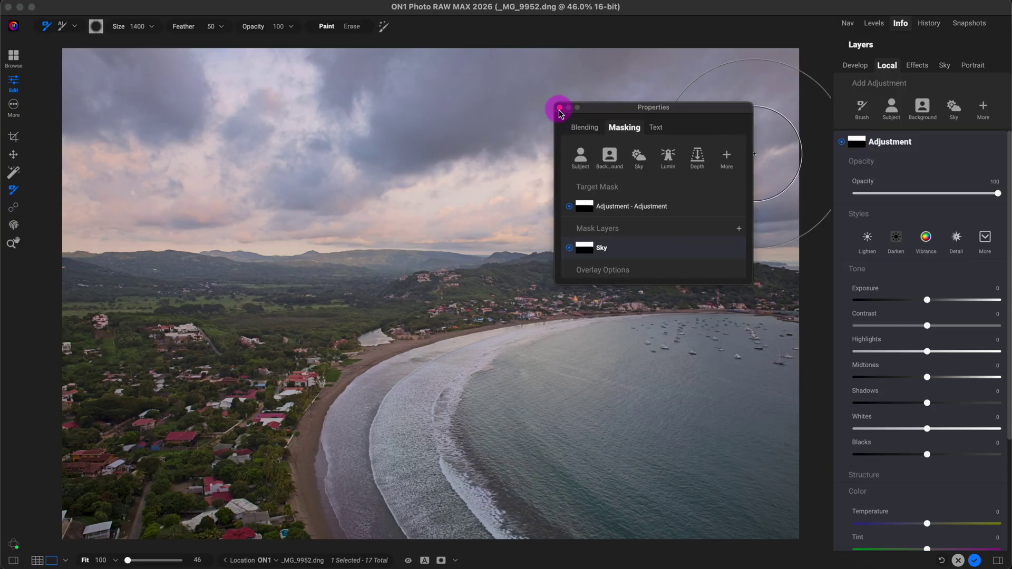
pyautogui.press('super+m')
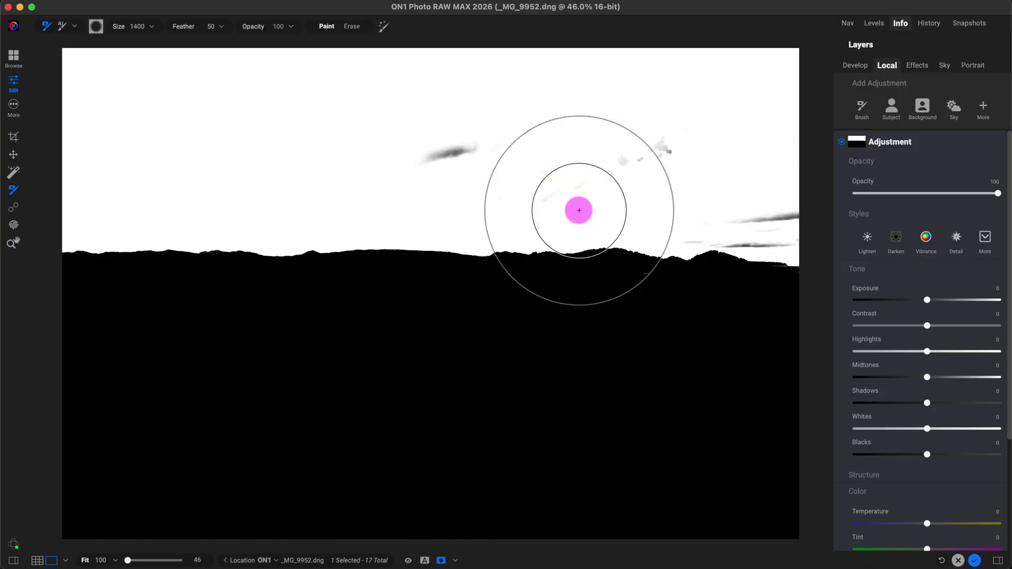
pyautogui.press('super+m')
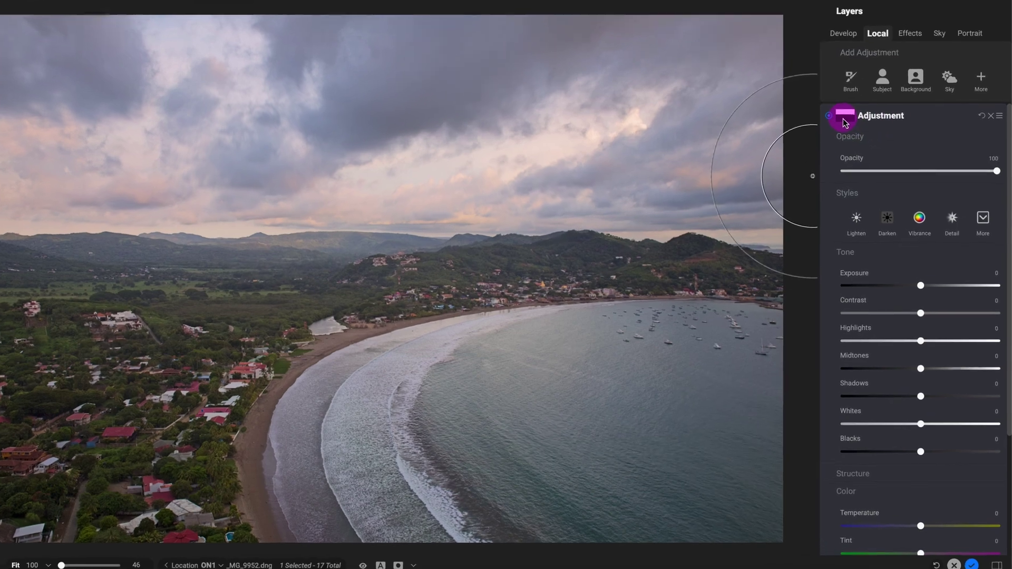
# - Add a Brush mask layer in Add mode to the sky adjustment's mask and move the mask properties window aside
pyautogui.click(856, 141)
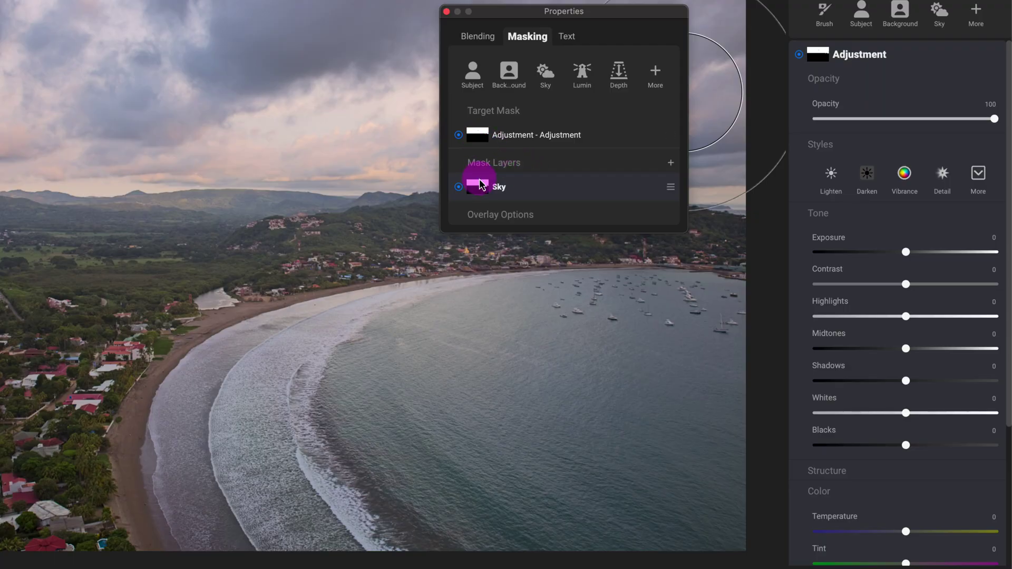
pyautogui.click(671, 164)
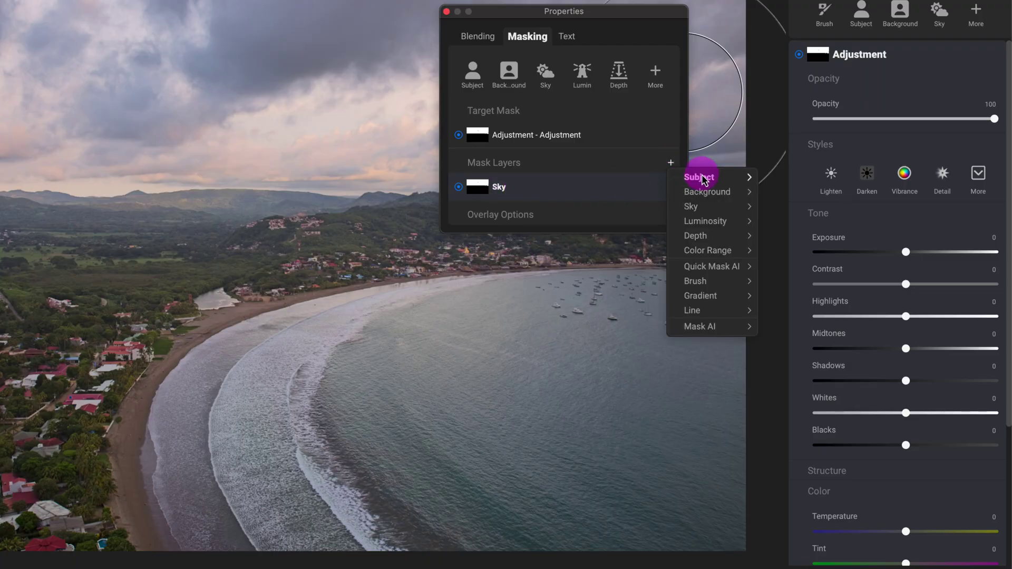
pyautogui.moveTo(707, 223)
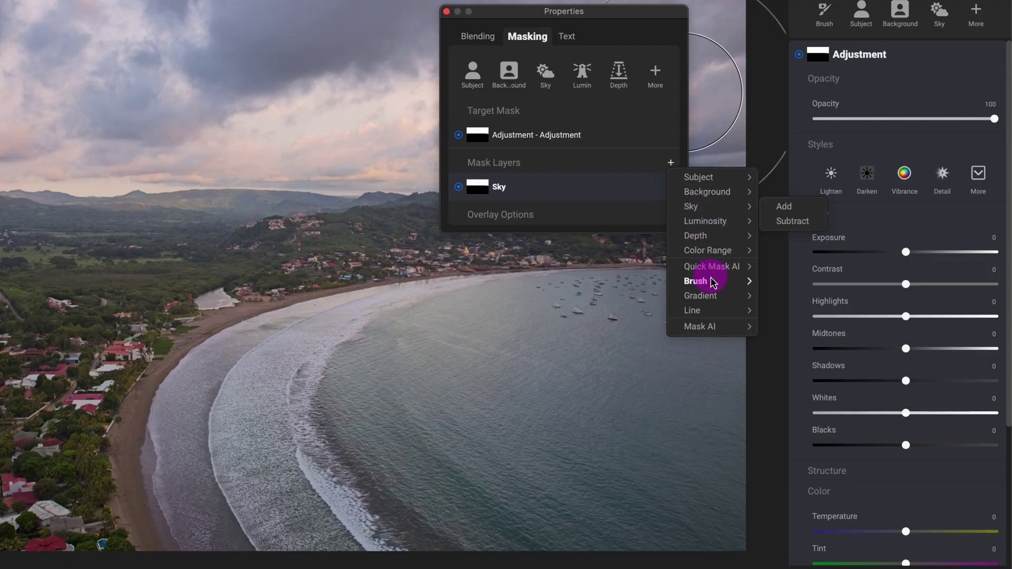
pyautogui.moveTo(696, 282)
pyautogui.click(788, 283)
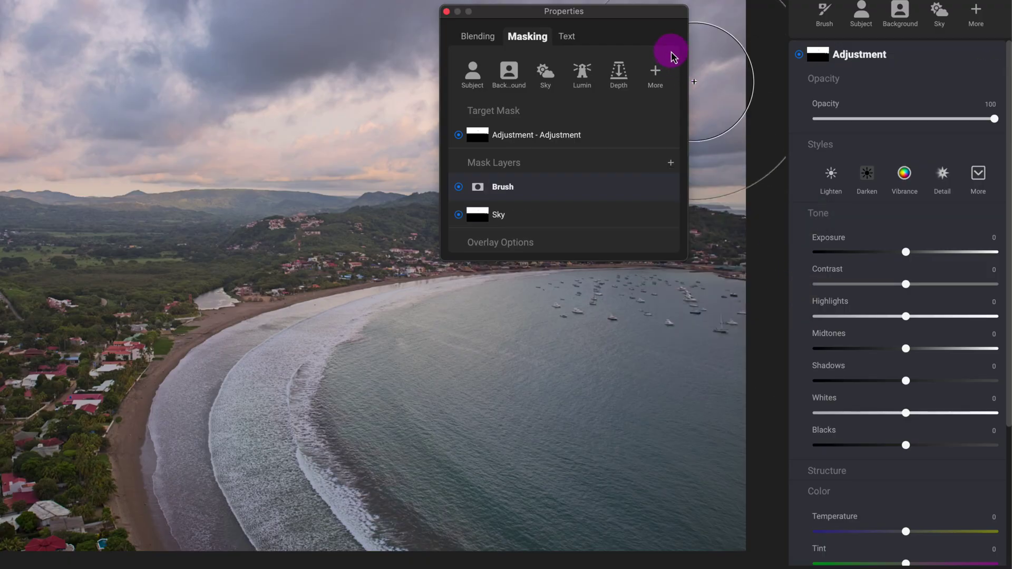
pyautogui.moveTo(655, 13); pyautogui.dragTo(384, 0)
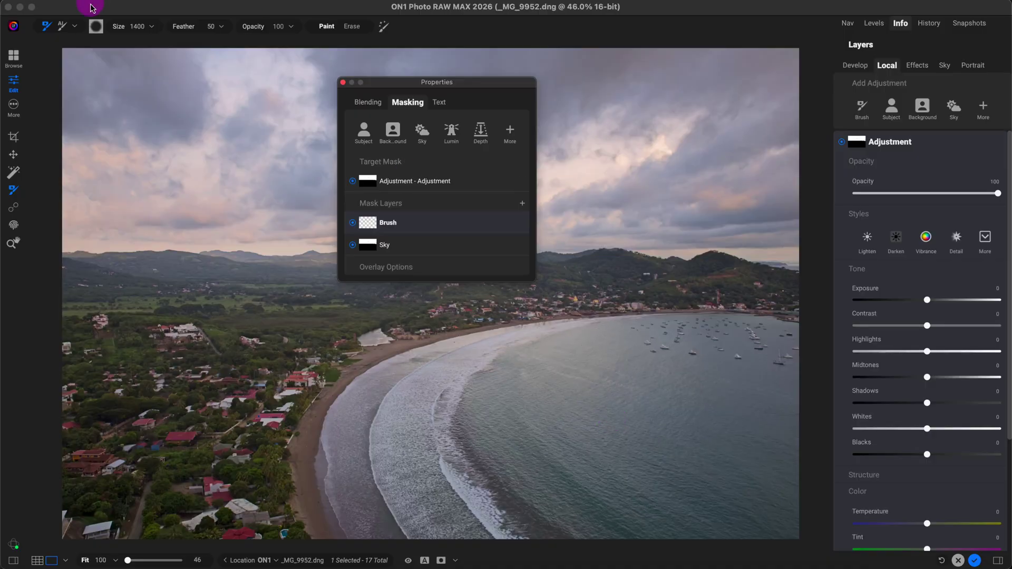
# - Set the masking brush to feather 7 and size 50, and close the mask properties window
pyautogui.click(228, 33)
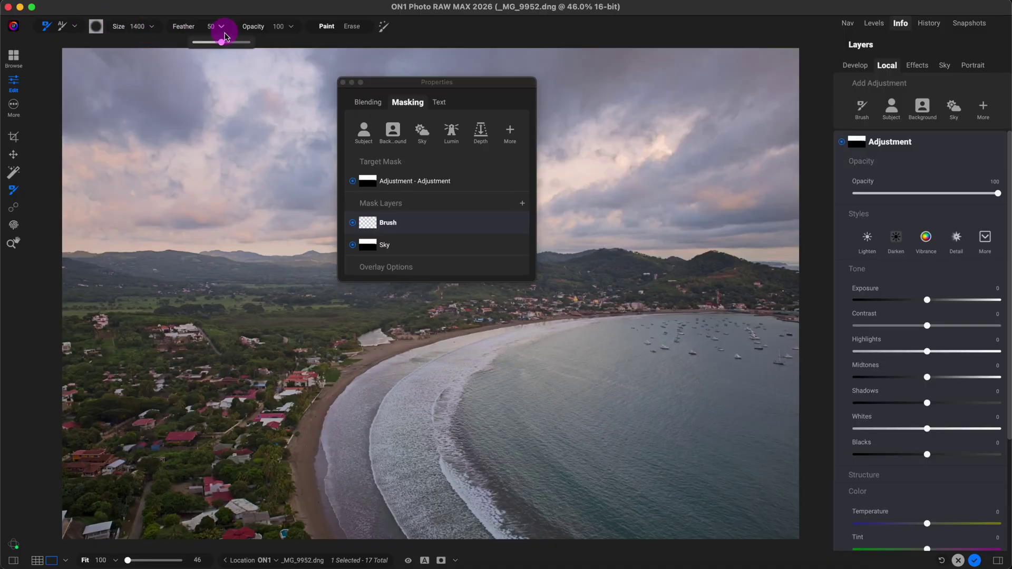
pyautogui.moveTo(226, 40); pyautogui.dragTo(206, 47)
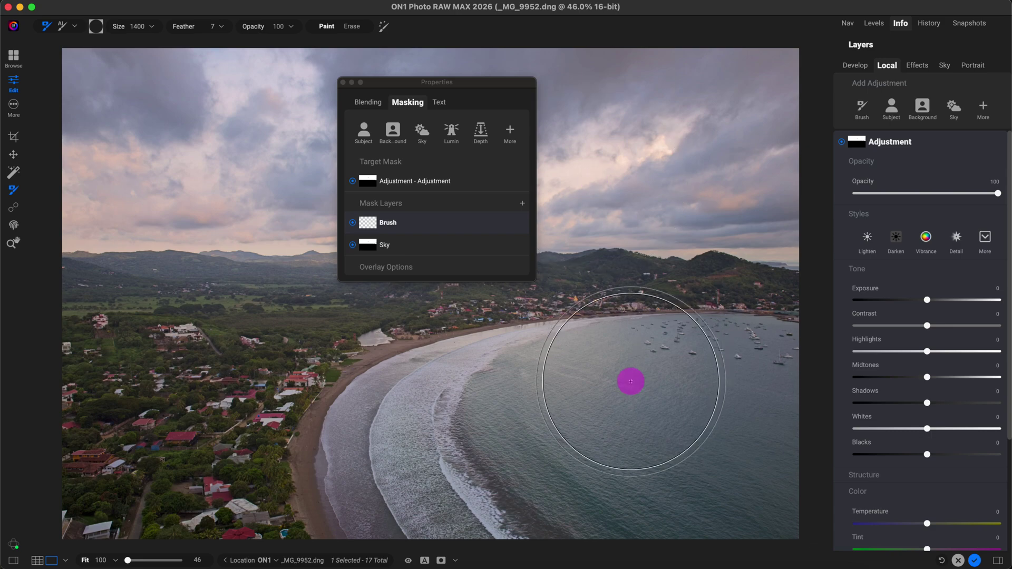
pyautogui.click(147, 27)
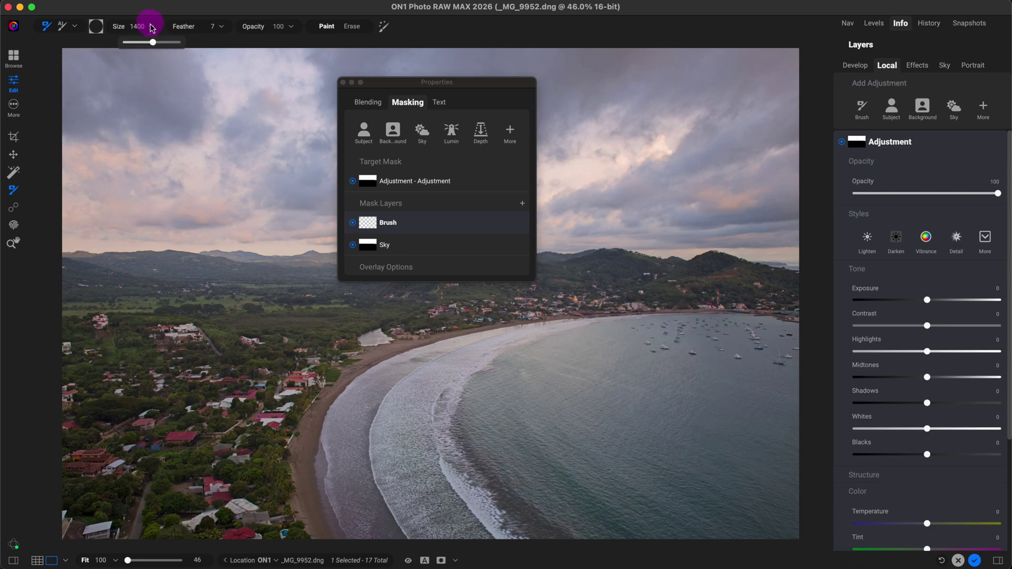
pyautogui.moveTo(149, 40); pyautogui.dragTo(138, 46)
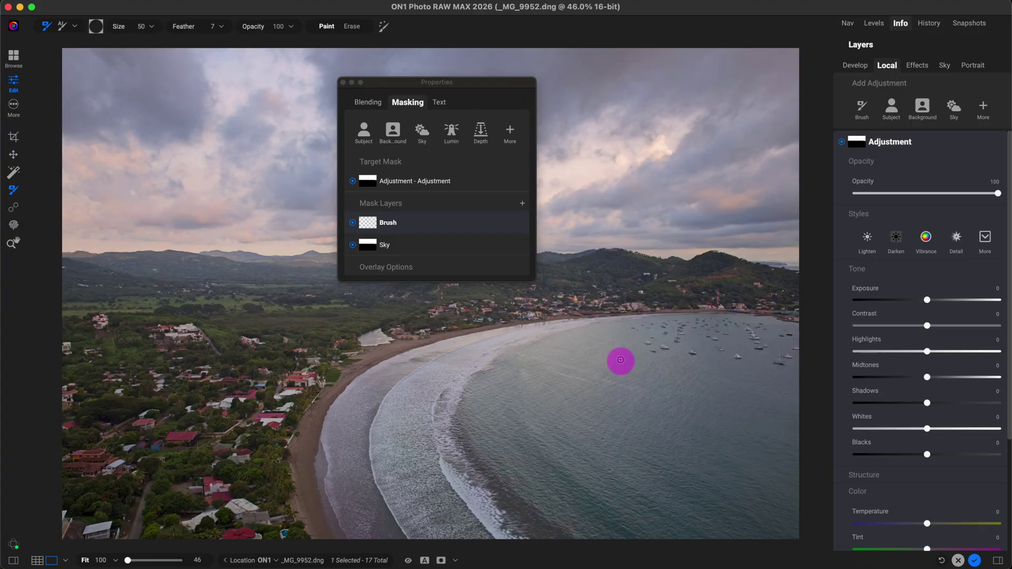
pyautogui.click(343, 83)
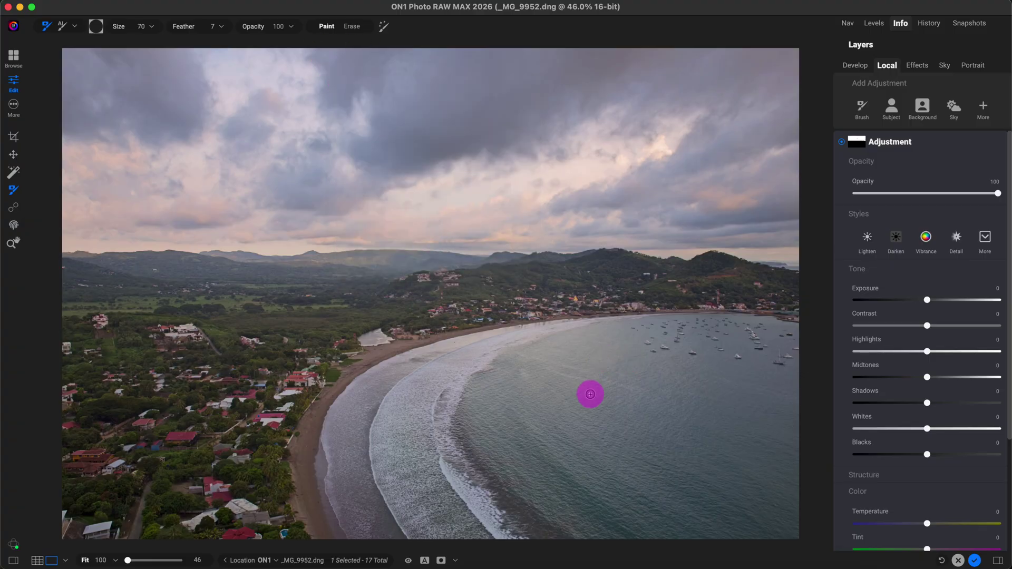
# - Enlarge the masking brush to size 600 for painting over the bay
pyautogui.press(']')
pyautogui.press(']')
pyautogui.press(']')
pyautogui.press(']')
pyautogui.press(']')
pyautogui.press(']')
pyautogui.press(']')
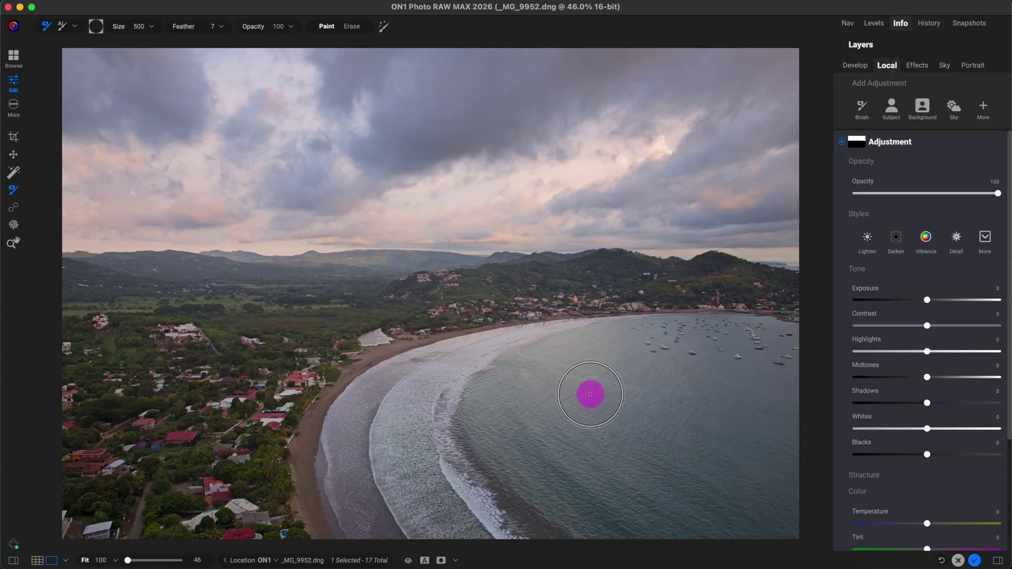
pyautogui.press(']')
pyautogui.press(']')
pyautogui.press(']')
pyautogui.press(']')
pyautogui.press('[')
pyautogui.press('[')
pyautogui.press('[')
pyautogui.press('[')
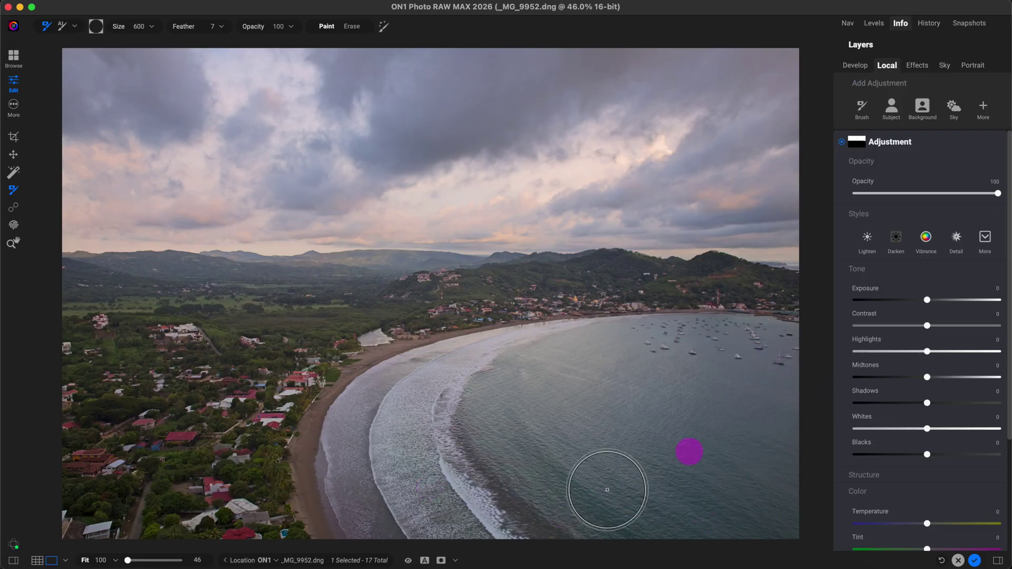
# - Paint the bay's water into the Brush mask layer and check the combined sky and water mask in black and white
pyautogui.click(856, 147)
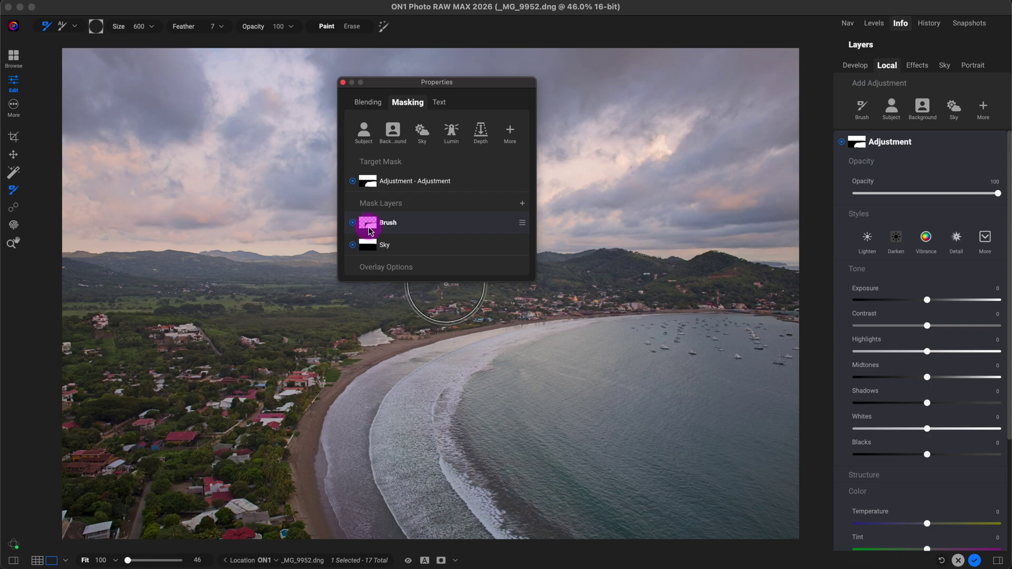
pyautogui.click(770, 465)
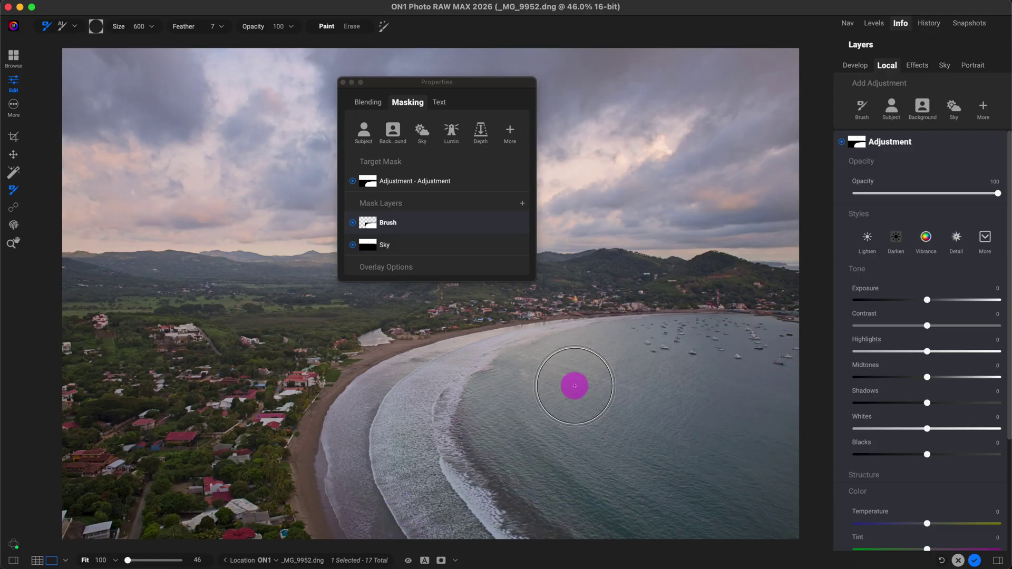
pyautogui.press('m')
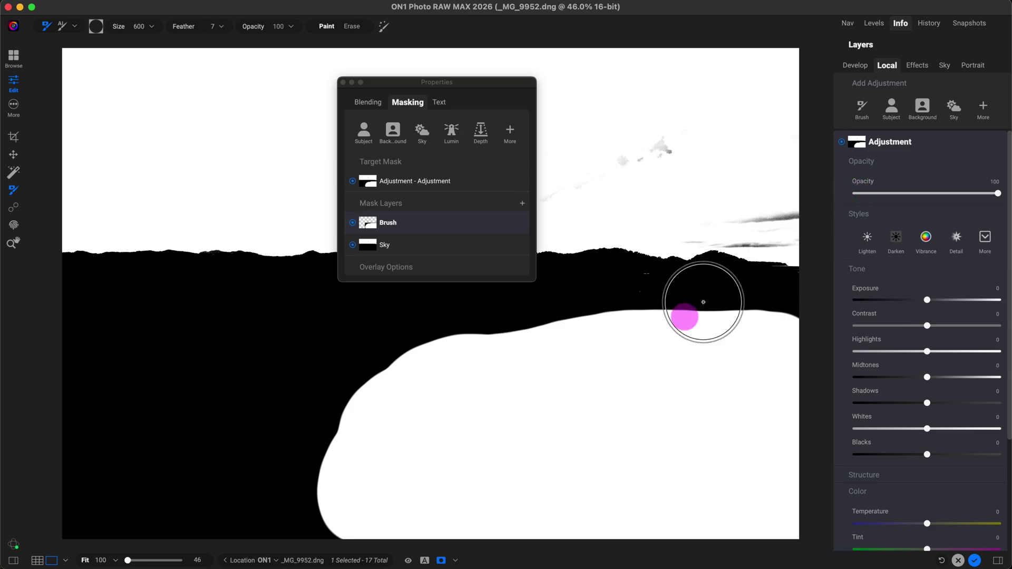
pyautogui.press('super+m')
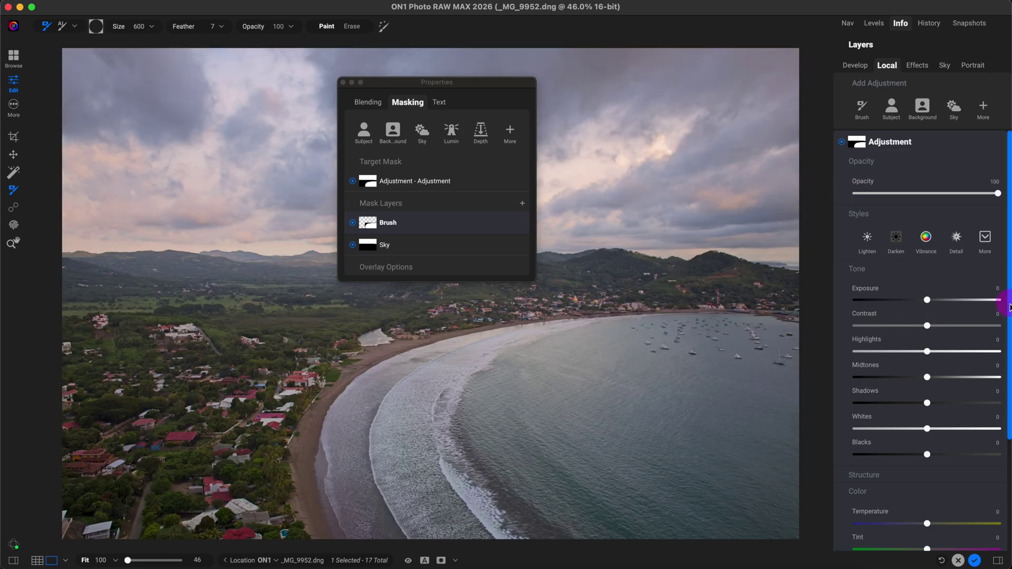
# - Close the mask properties window and set the sky and water adjustment's Temperature to -22
pyautogui.scroll(-4, 1005, 324)
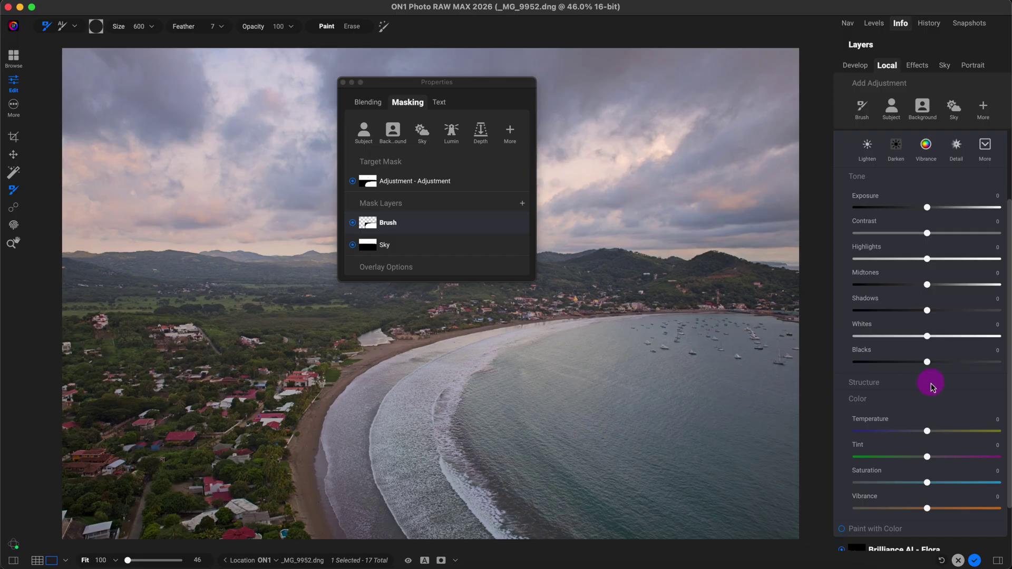
pyautogui.scroll(-1, 1007, 381)
pyautogui.scroll(-3, 1007, 381)
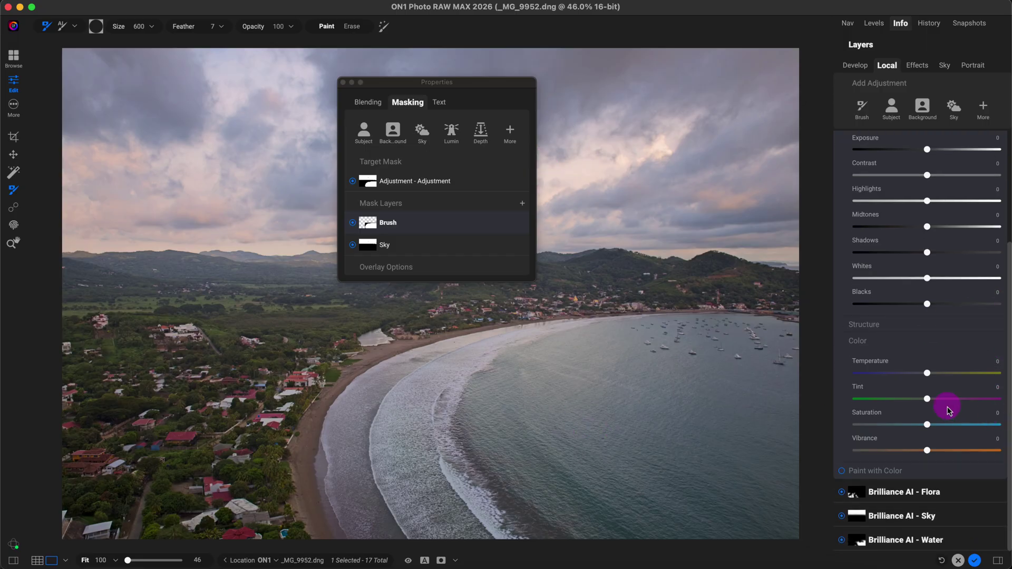
pyautogui.click(342, 83)
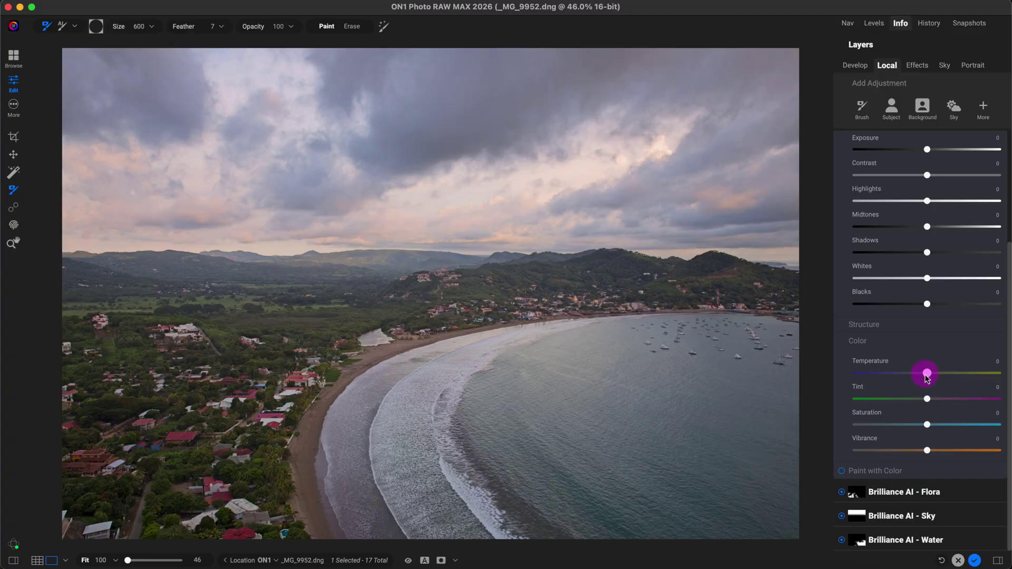
pyautogui.moveTo(917, 373)
pyautogui.mouseDown()
pyautogui.moveTo(906, 371)
pyautogui.moveTo(914, 374)
pyautogui.mouseUp()
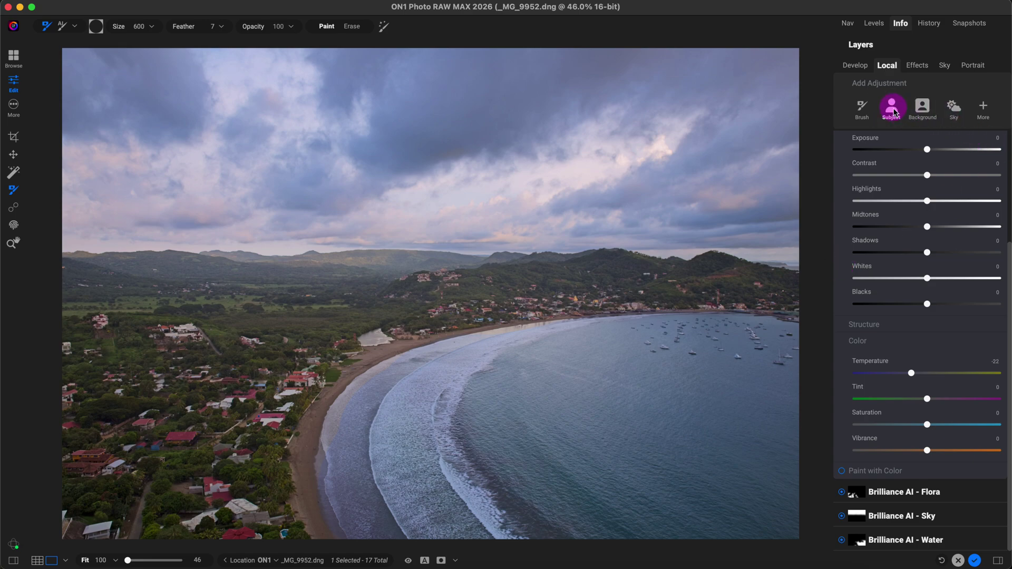
# - Examine the additional mask types and their Add and Subtract options for a new local adjustment
pyautogui.click(984, 108)
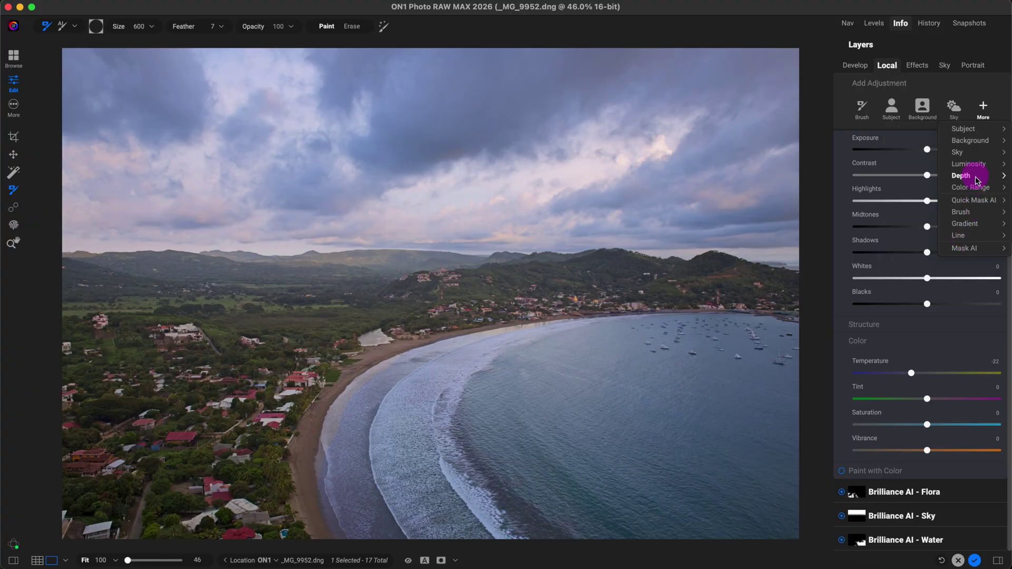
pyautogui.moveTo(983, 146)
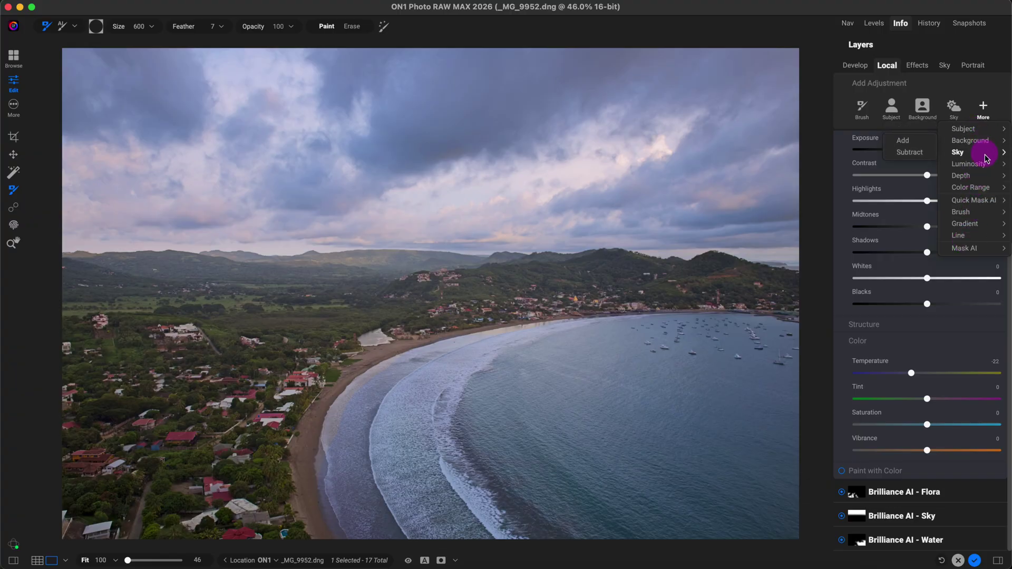
pyautogui.moveTo(990, 203)
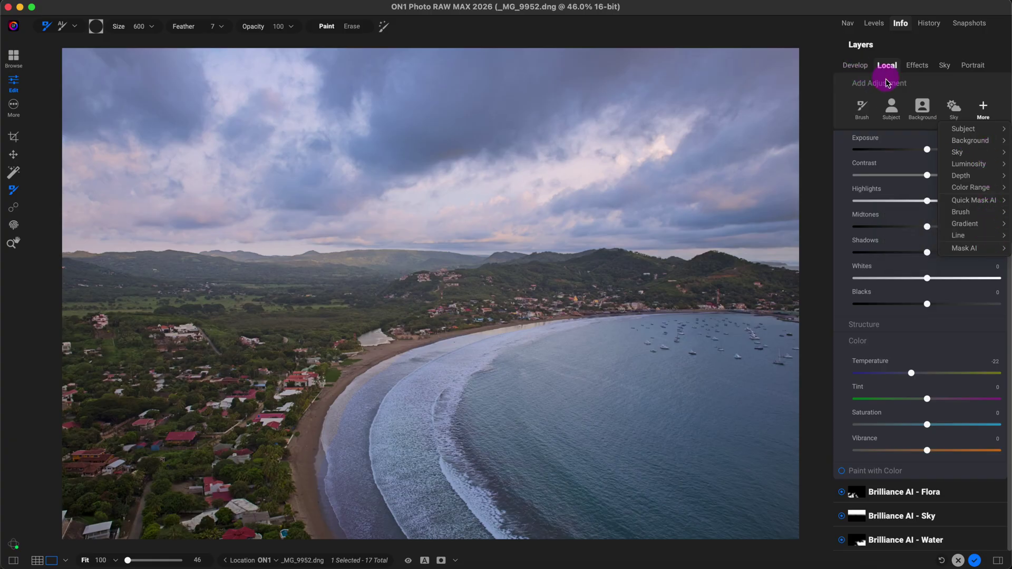
pyautogui.click(910, 86)
pyautogui.click(928, 86)
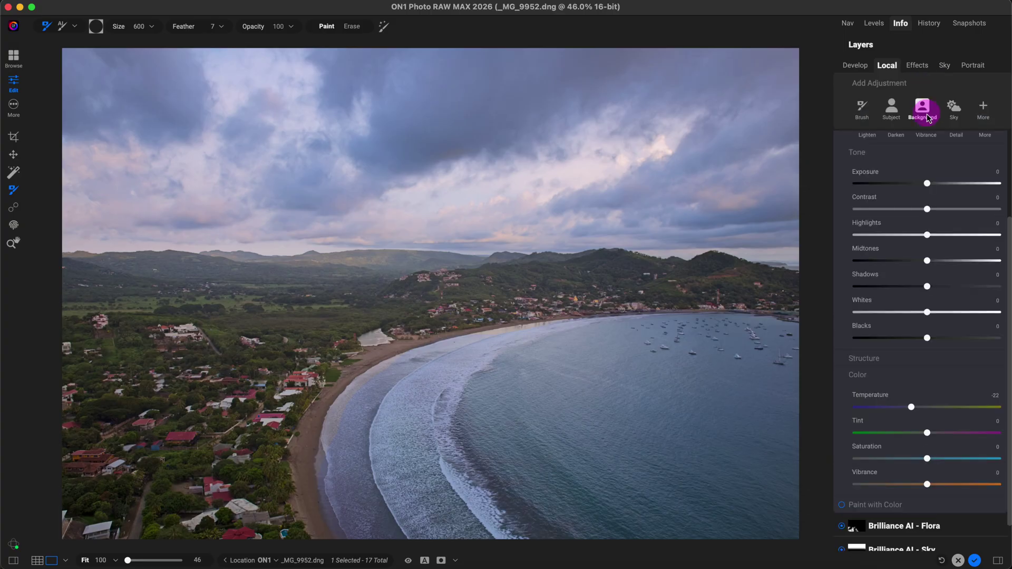
# - Collapse the sky and water adjustment to review the list of local adjustments, and return to the Brilliance AI region settings
pyautogui.scroll(-2, 944, 359)
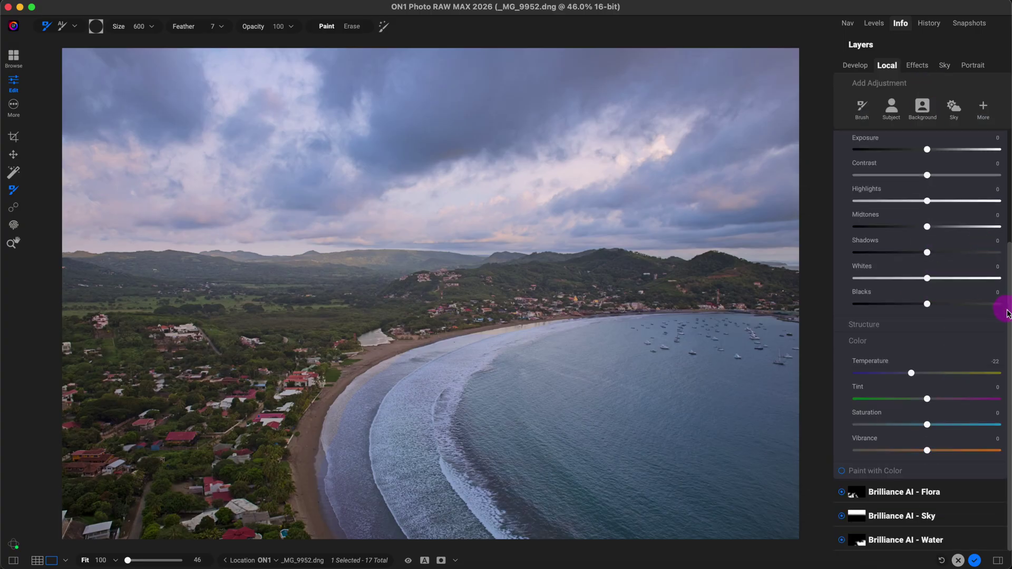
pyautogui.scroll(8, 1006, 313)
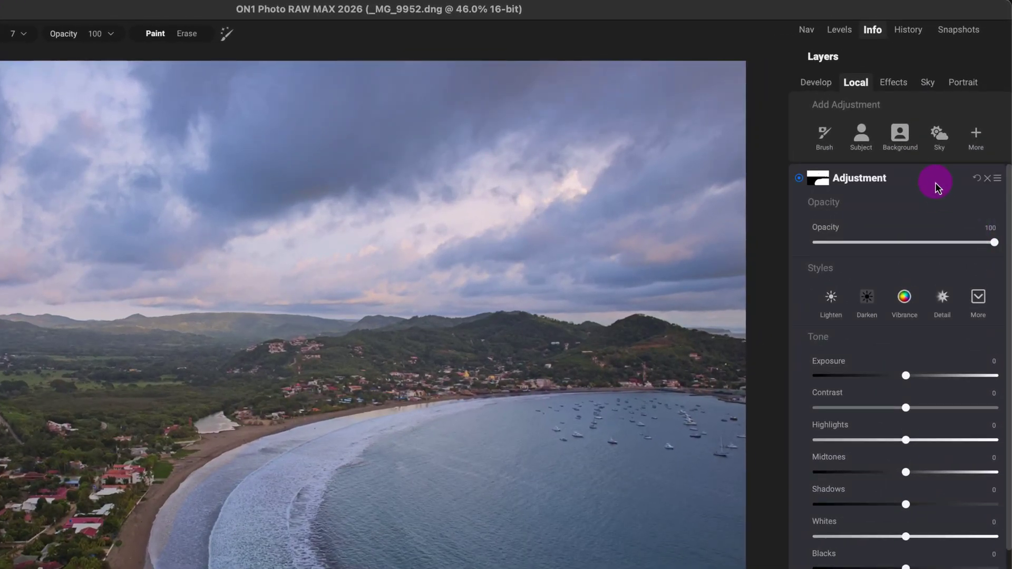
pyautogui.click(935, 182)
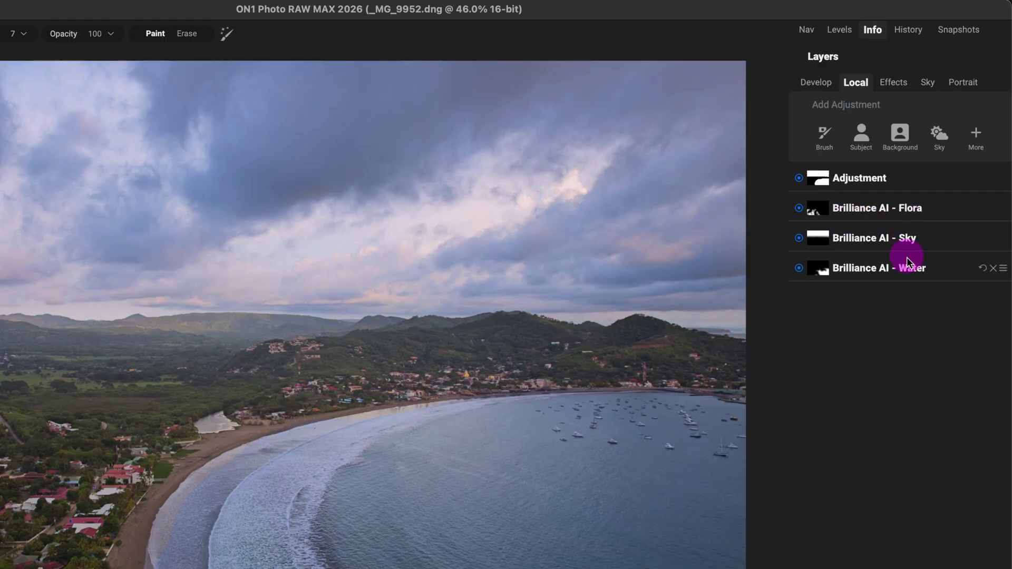
pyautogui.click(815, 83)
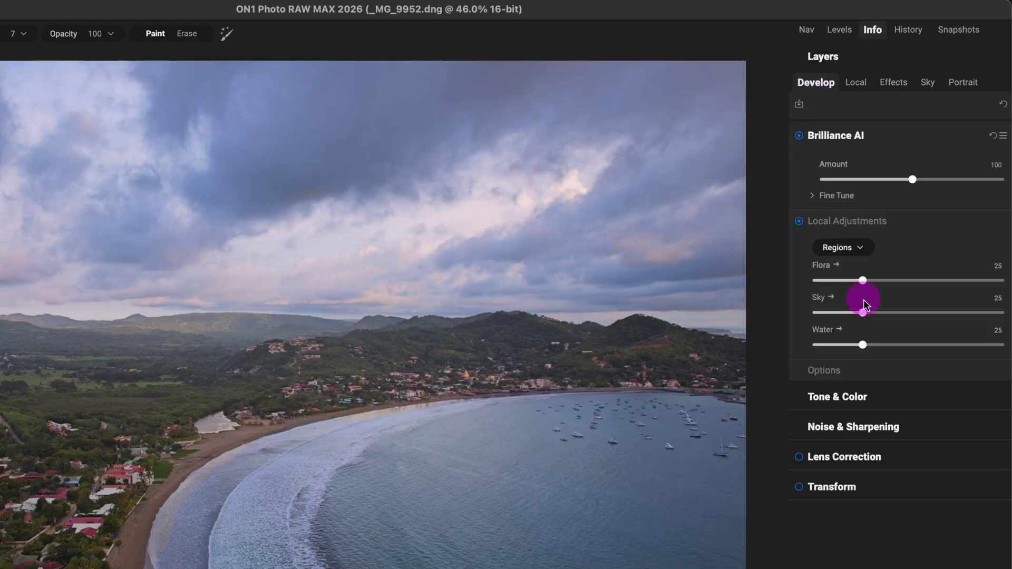
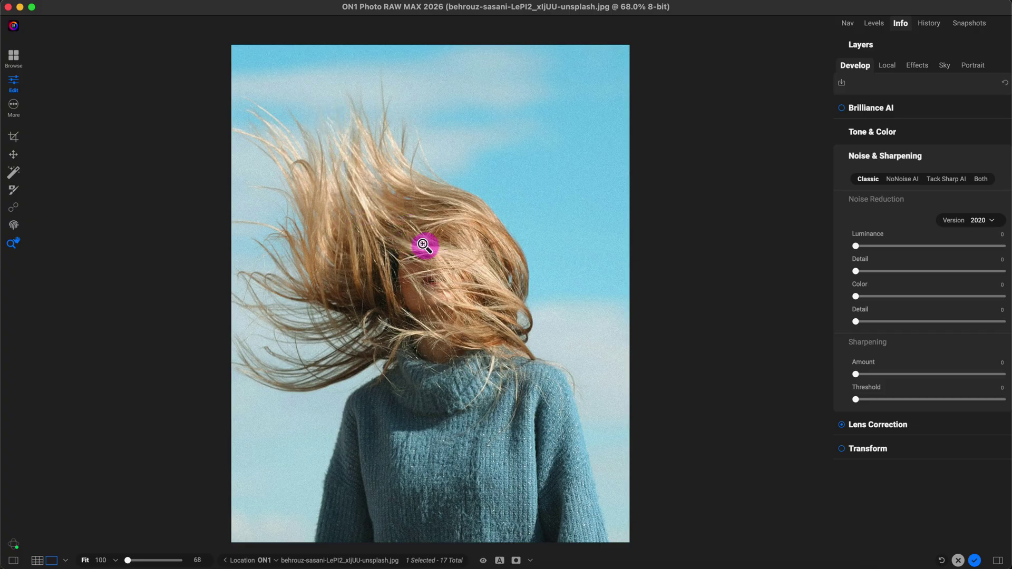
# - Add a local adjustment masked to the subject of the windblown-hair portrait and move its masking options window off her face
pyautogui.click(890, 70)
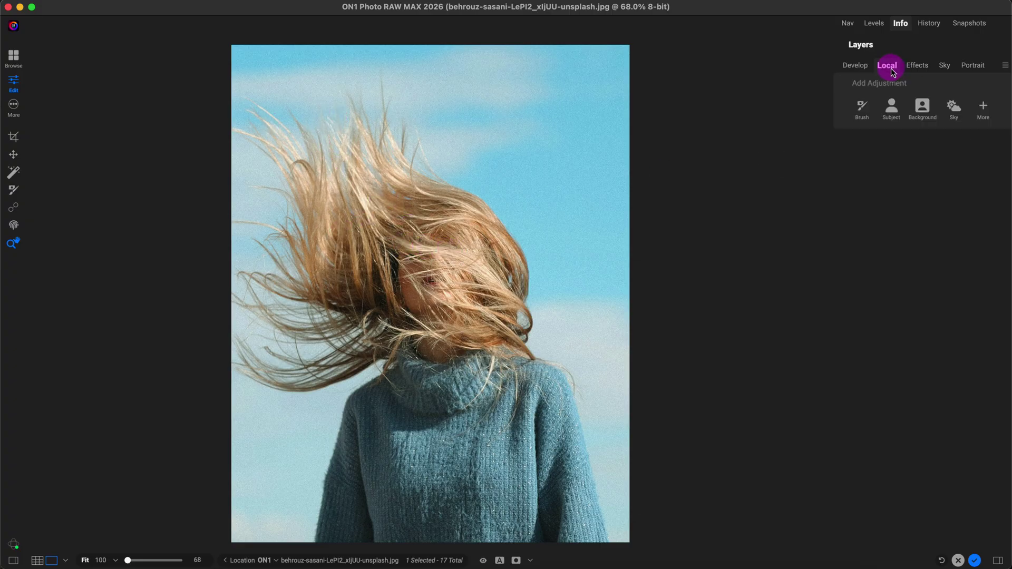
pyautogui.click(893, 110)
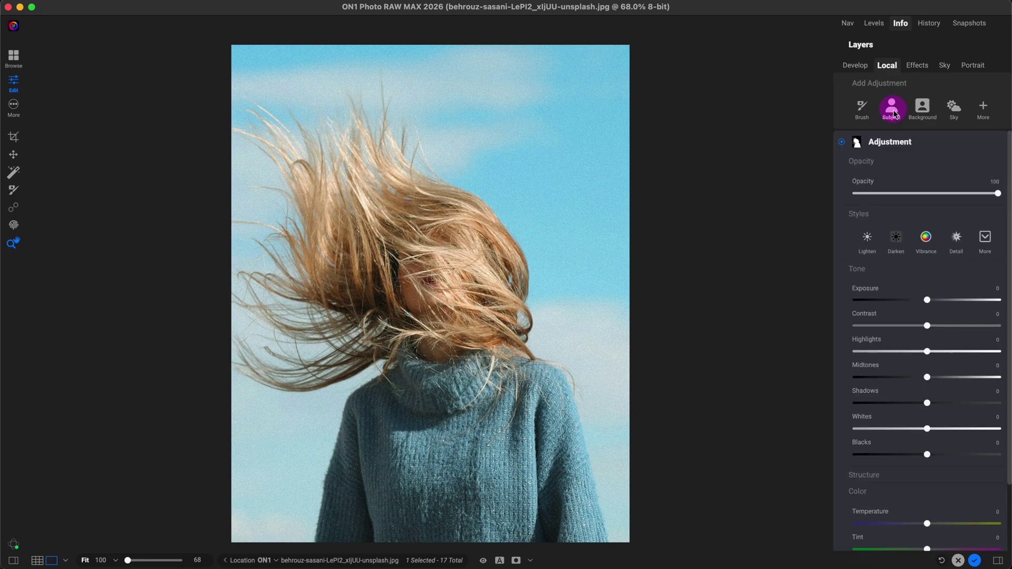
pyautogui.click(856, 148)
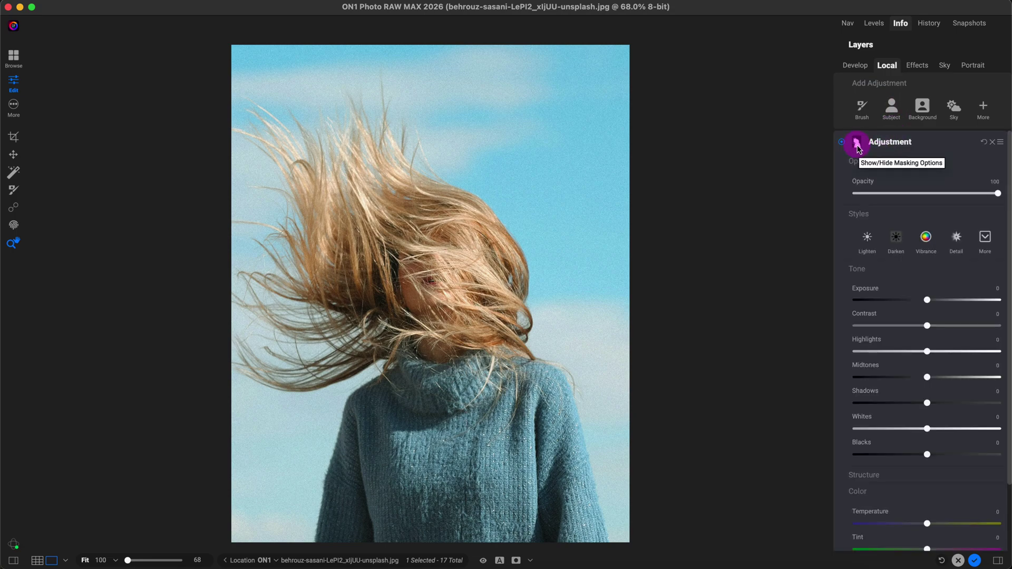
pyautogui.click(856, 148)
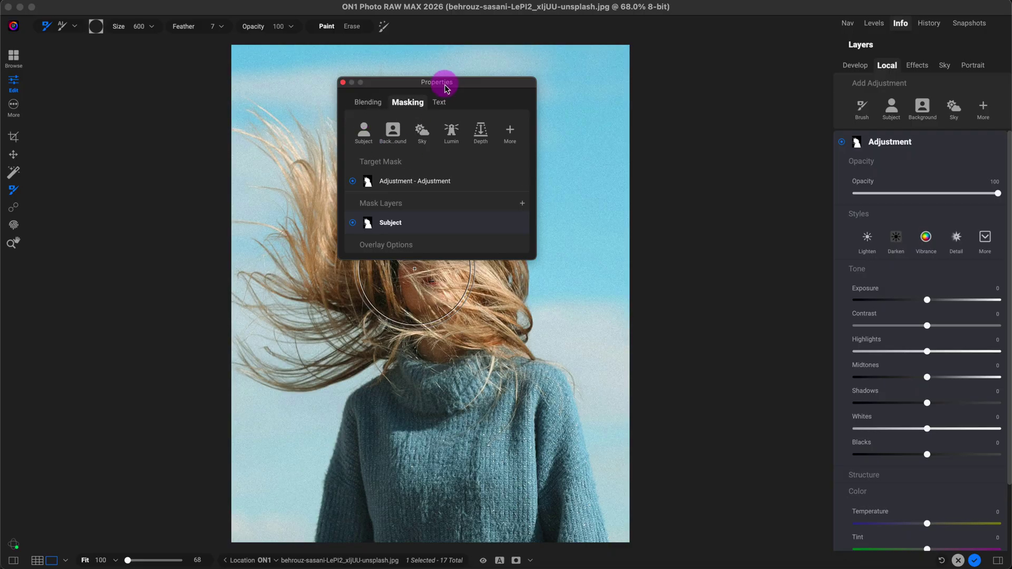
pyautogui.moveTo(444, 80); pyautogui.dragTo(657, 129)
pyautogui.moveTo(526, 259); pyautogui.dragTo(427, 279)
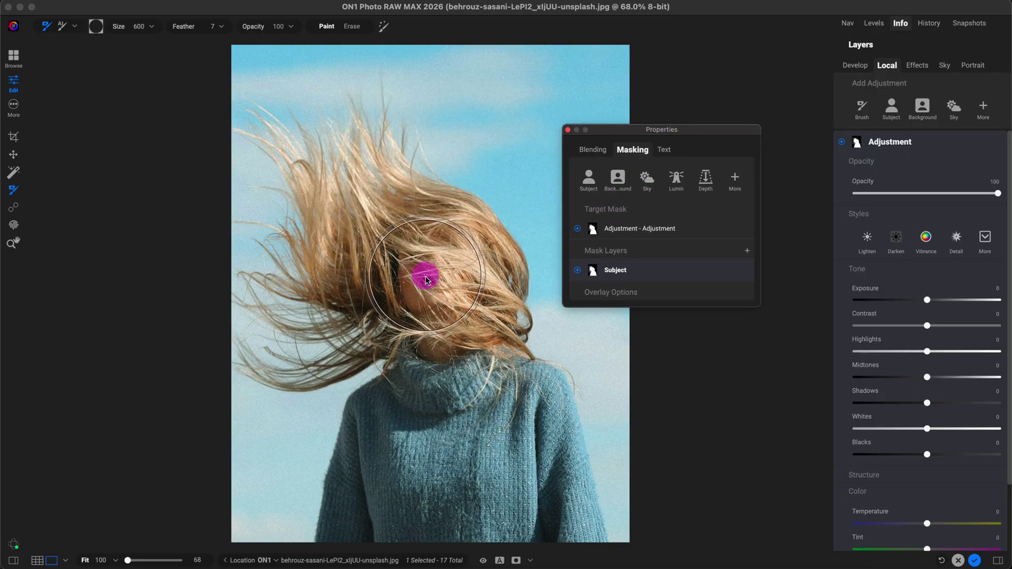
# - Show the portrait's subject mask in black and white and examine the flying hair strands up close
pyautogui.press('m')
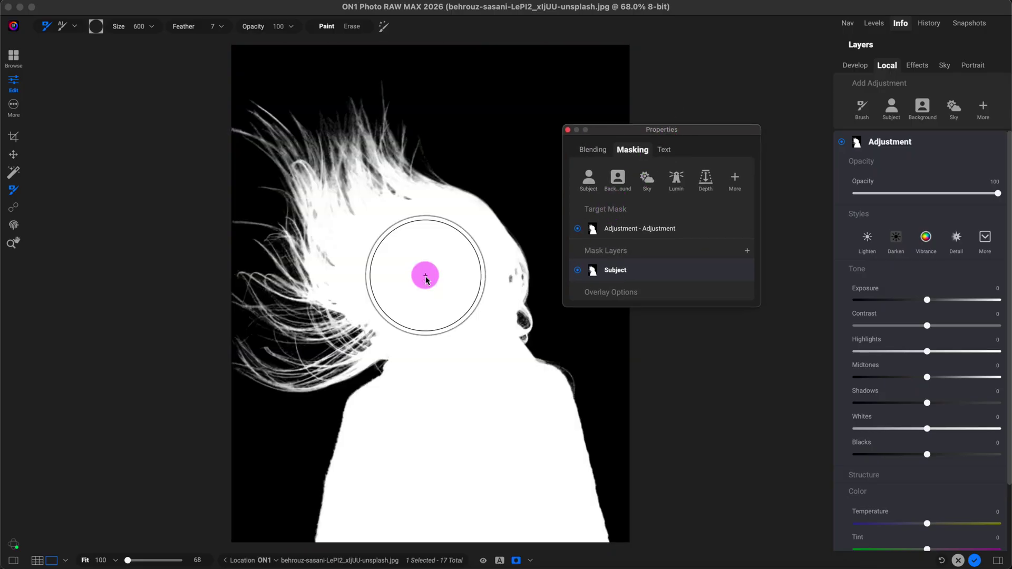
pyautogui.moveTo(425, 279); pyautogui.dragTo(361, 190)
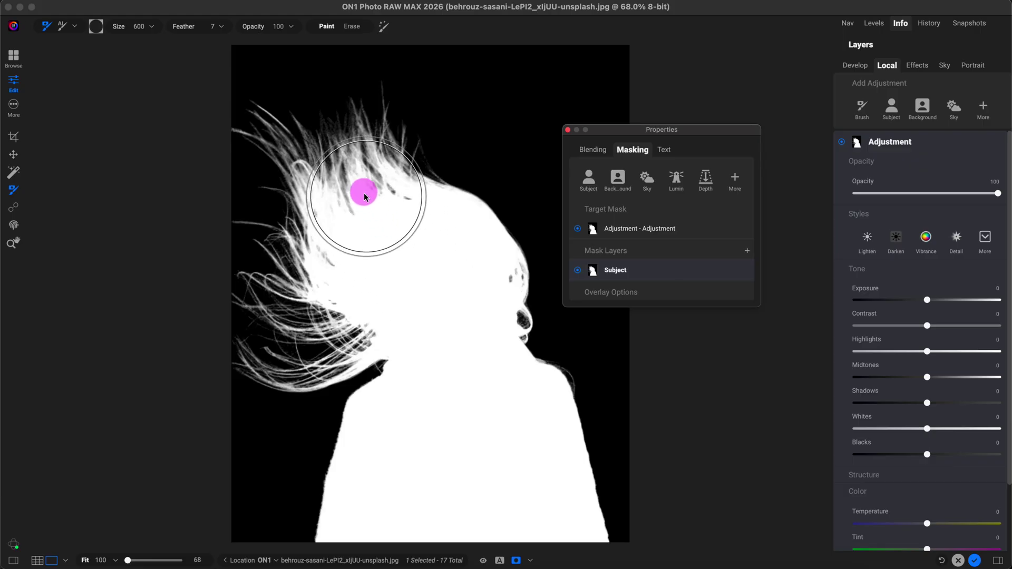
pyautogui.press('super+equal')
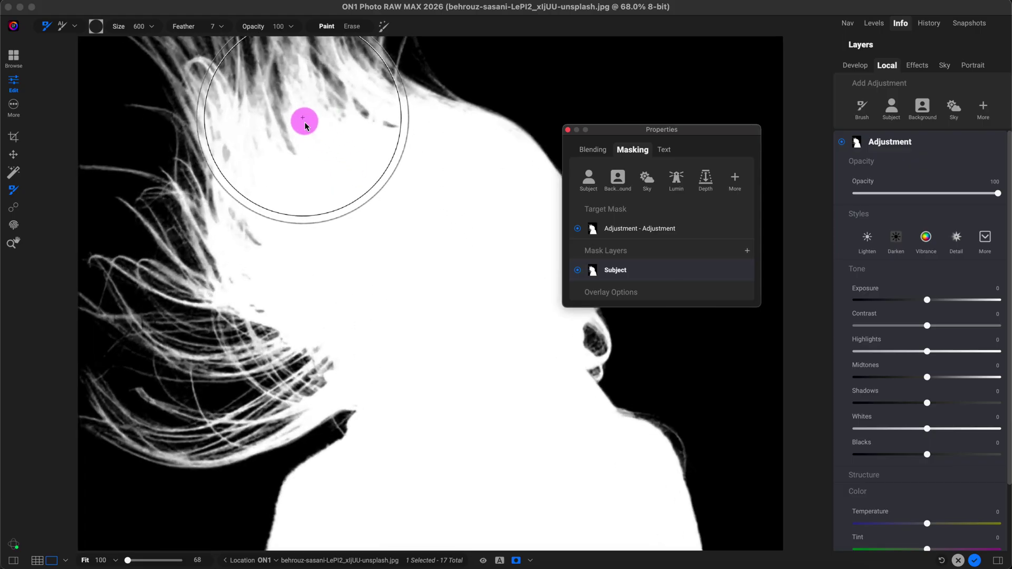
pyautogui.click(568, 131)
pyautogui.click(13, 242)
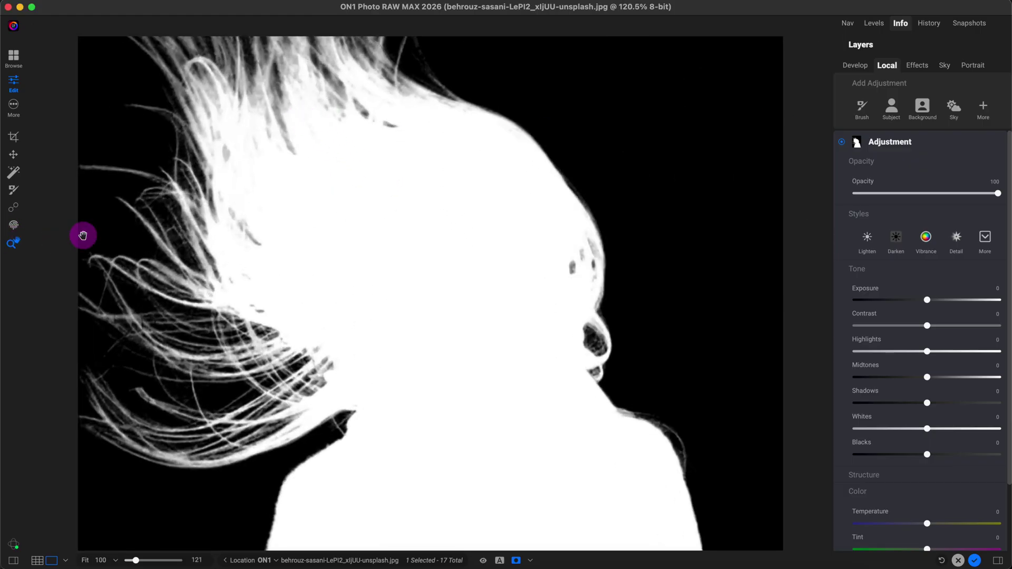
pyautogui.moveTo(196, 135); pyautogui.dragTo(389, 311)
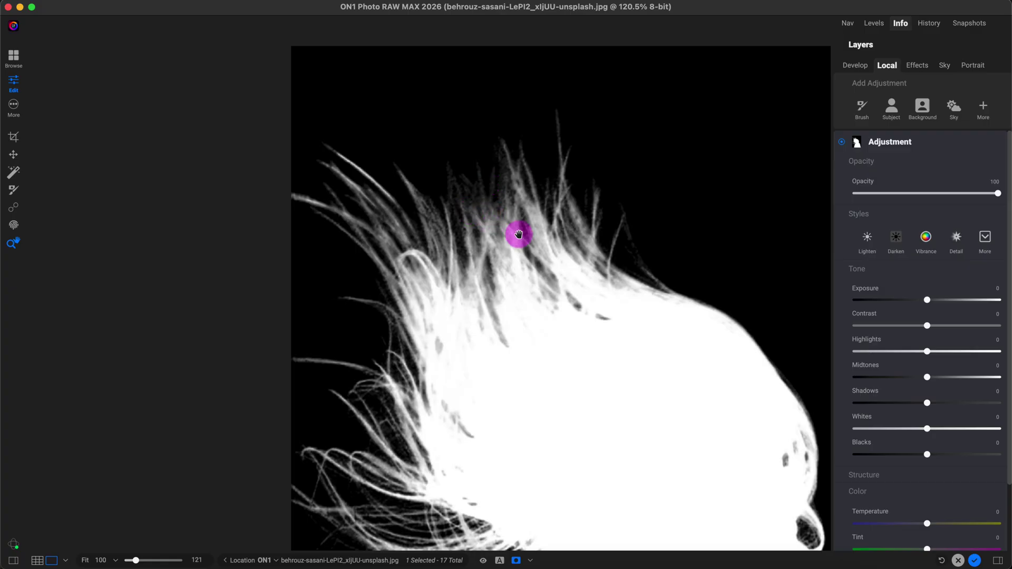
pyautogui.moveTo(517, 233); pyautogui.dragTo(456, 196)
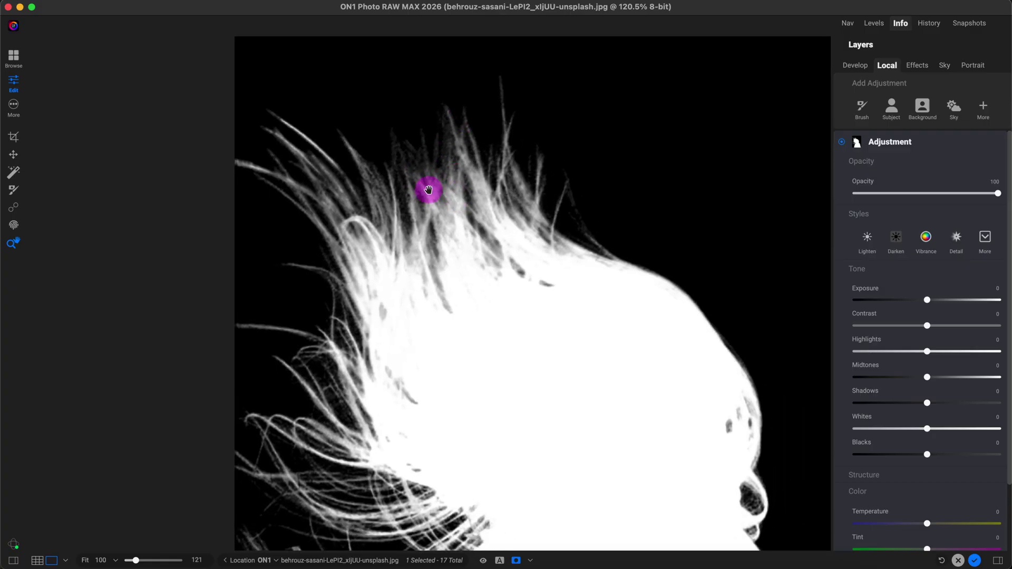
# - Compare the black-and-white subject mask with the portrait repeatedly, examining the fine flying hair strands along the top of the head
pyautogui.press('super+m')
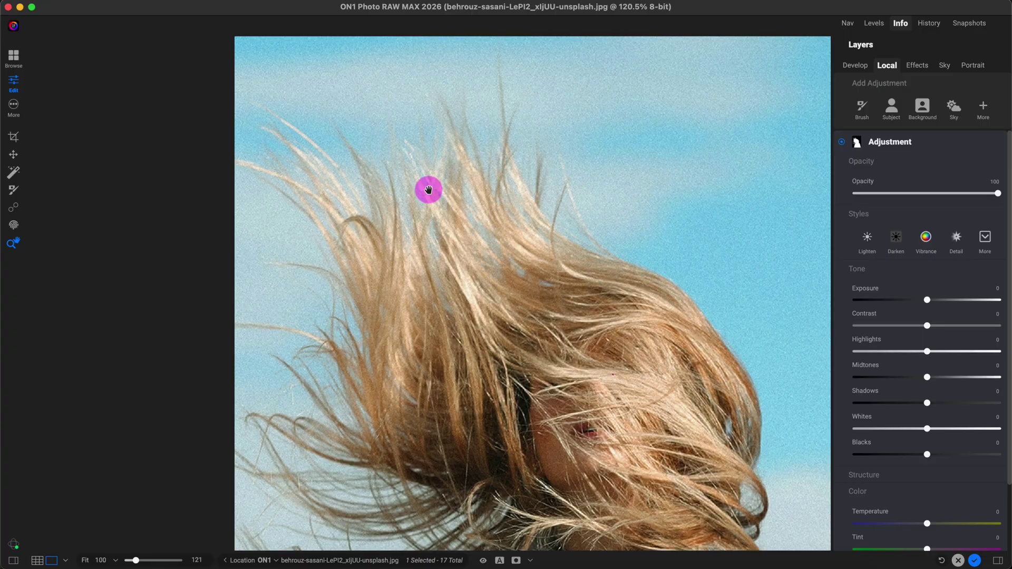
pyautogui.press('super+m')
pyautogui.press('super+m')
pyautogui.press('super+m')
pyautogui.press('super+m')
pyautogui.press('super+m')
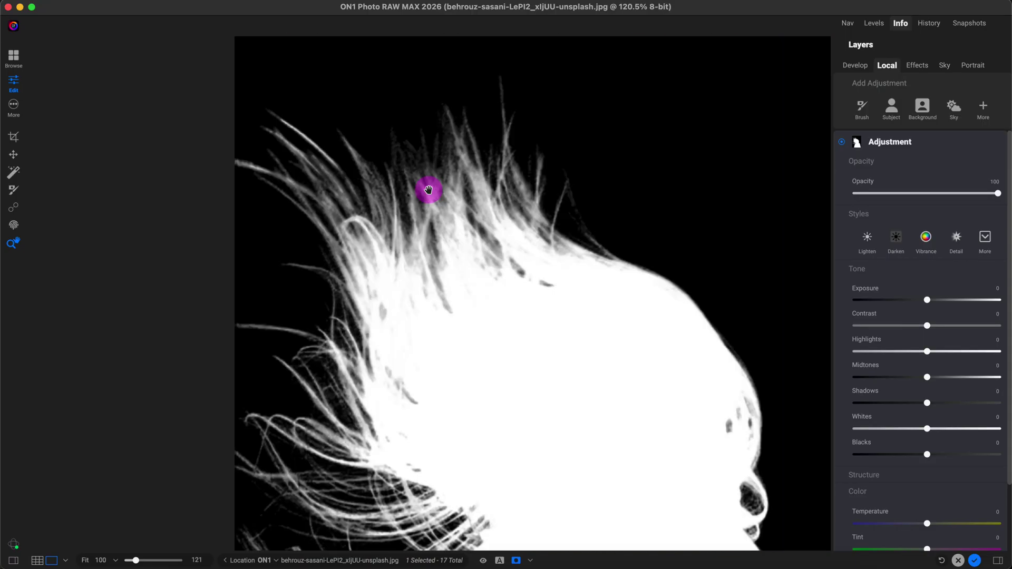
pyautogui.press('super+m')
pyautogui.press('super+m')
pyautogui.press('super+m')
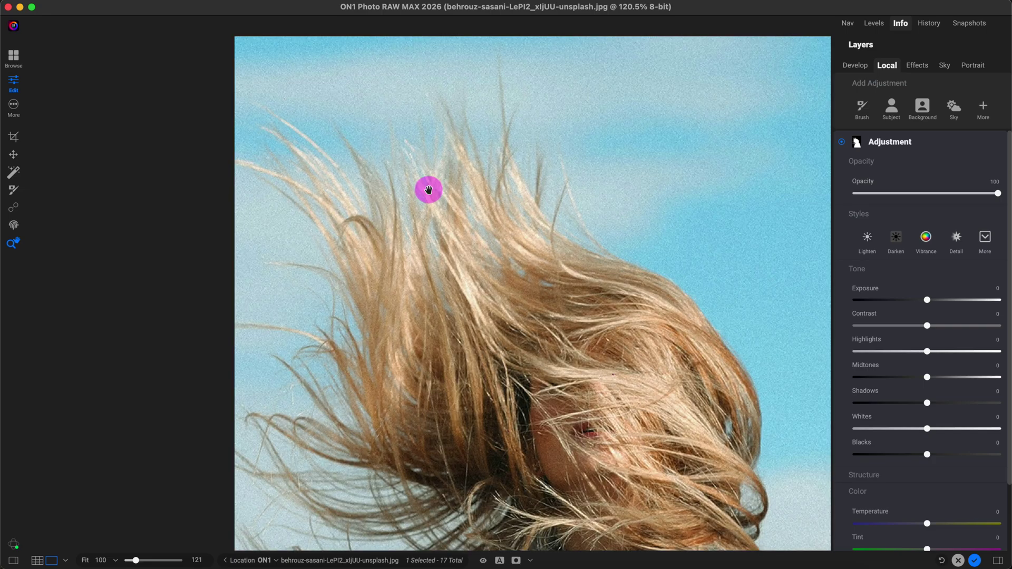
pyautogui.press('super+m')
pyautogui.press('super+m')
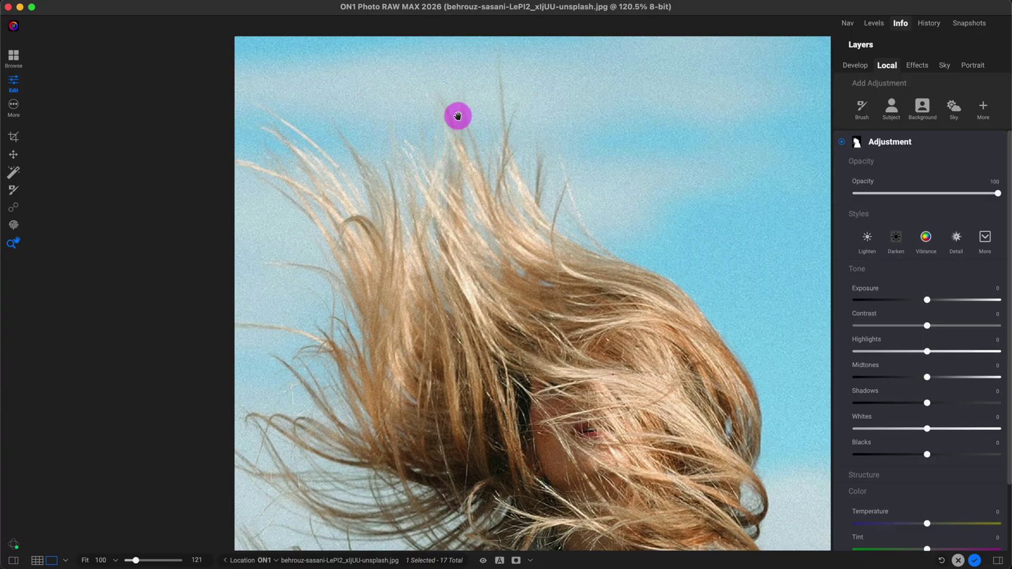
pyautogui.moveTo(458, 115); pyautogui.dragTo(465, 163)
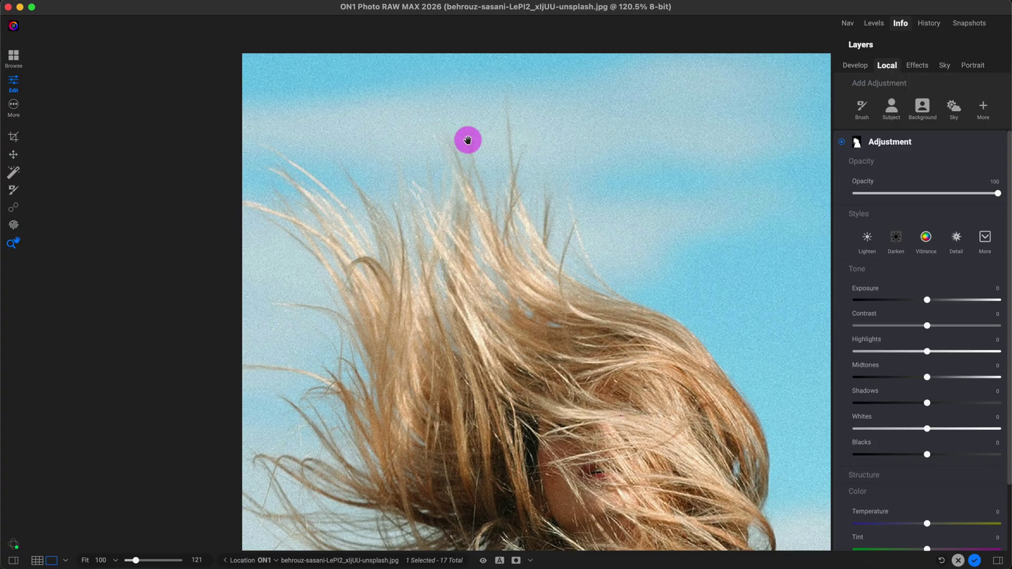
pyautogui.press('super+m')
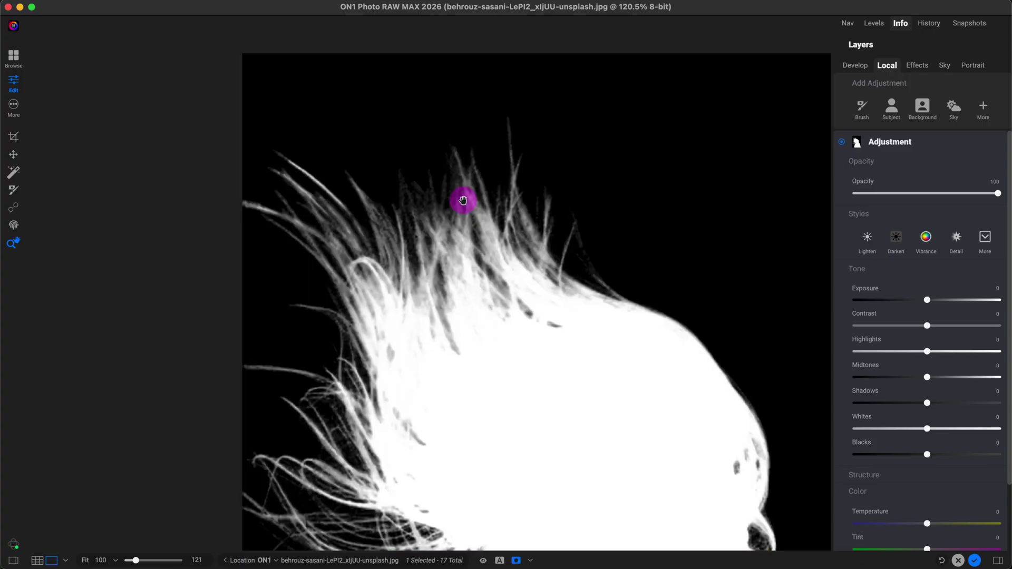
pyautogui.press('super+m')
pyautogui.press('super+m')
pyautogui.press('super+m')
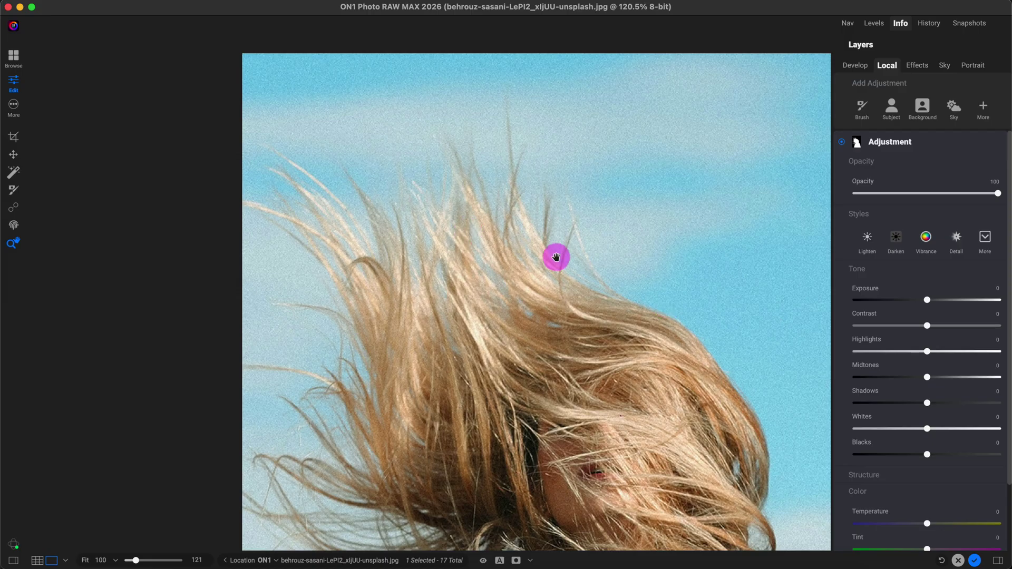
# - Set the masked subject's exposure to 0.5, contrast to 12 and vibrance to 23 in the local adjustment
pyautogui.press('super+0')
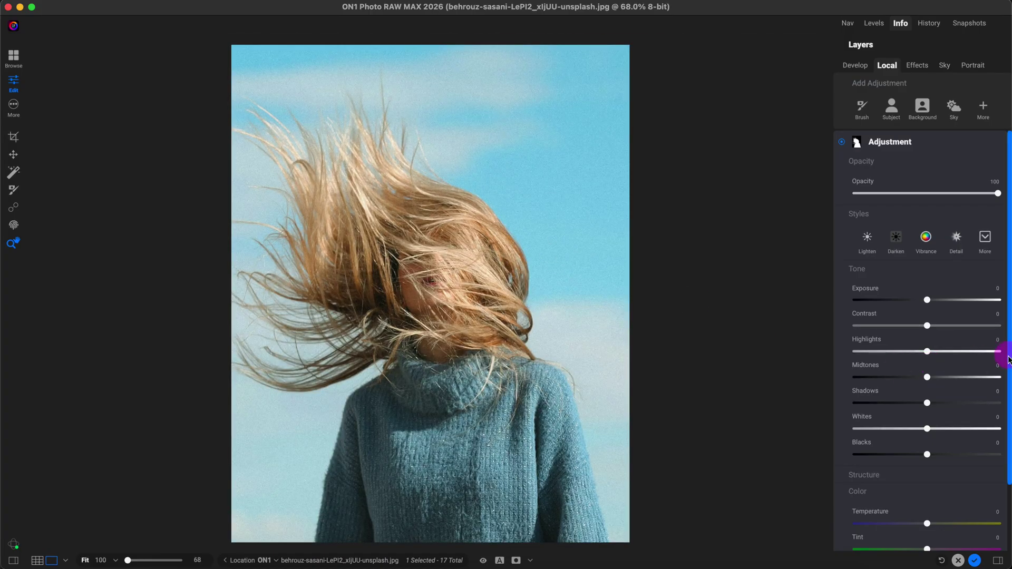
pyautogui.scroll(-2, 999, 352)
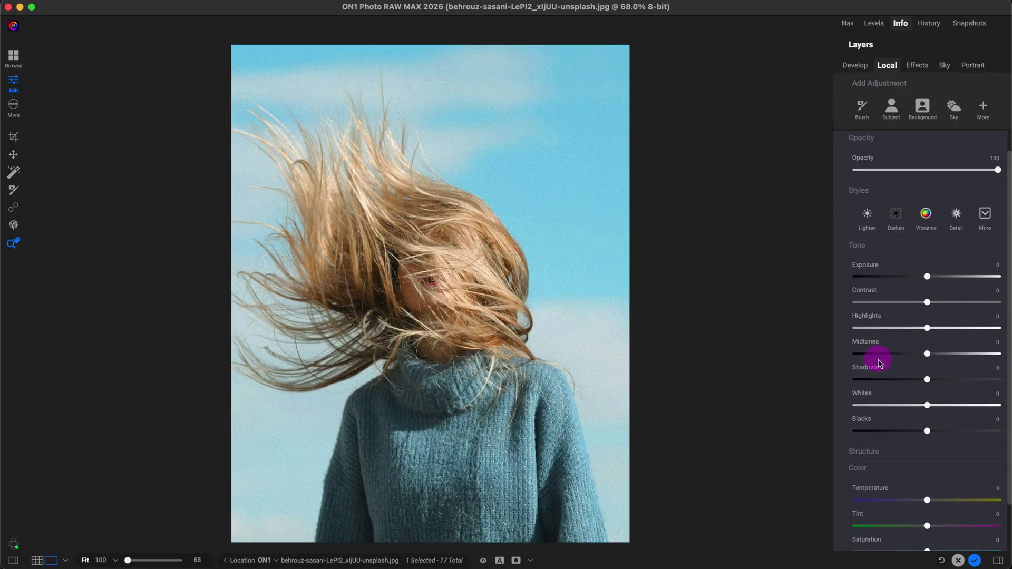
pyautogui.moveTo(926, 276); pyautogui.dragTo(933, 276)
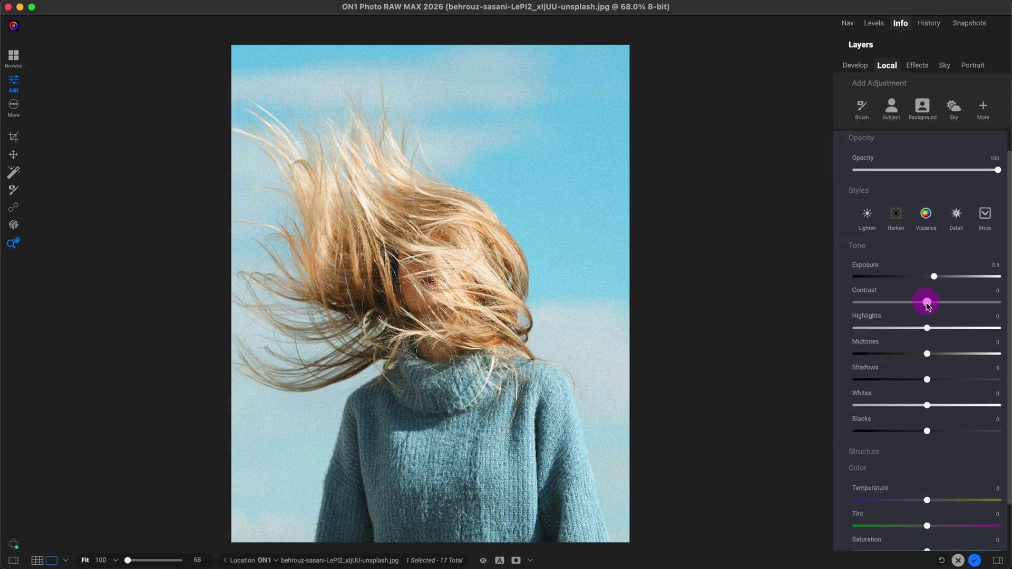
pyautogui.moveTo(1007, 316); pyautogui.dragTo(1008, 362)
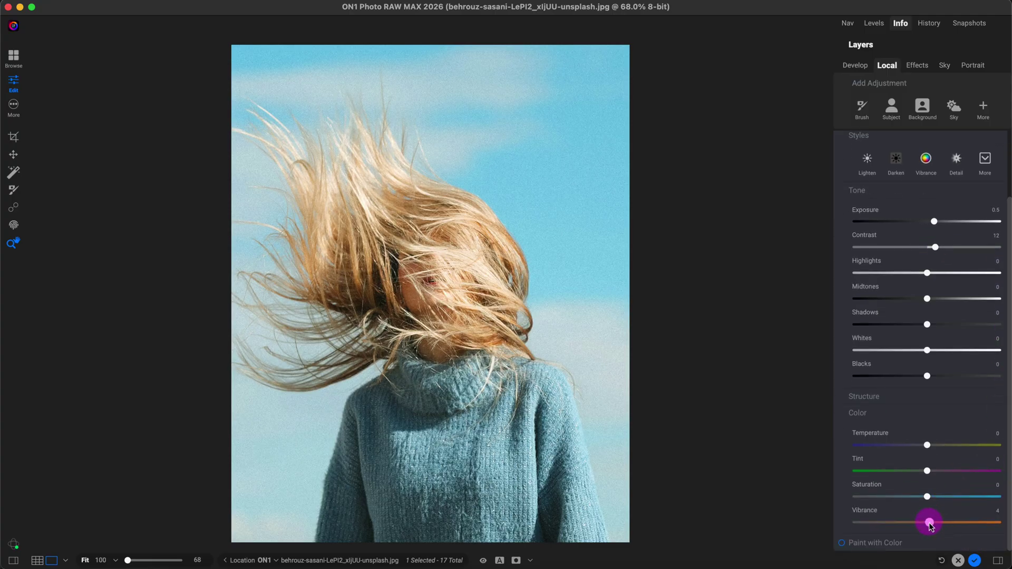
pyautogui.moveTo(931, 524); pyautogui.dragTo(941, 525)
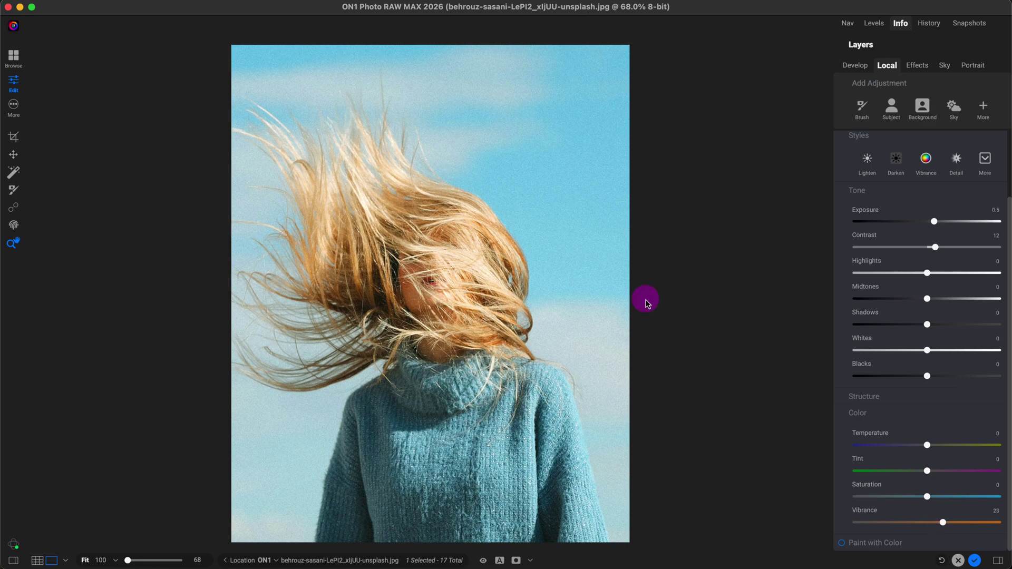
# - Darken the subject's exposure to about -4.85 to check the mask edges around the hair at 100%, and reset exposure to 0
pyautogui.click(347, 131)
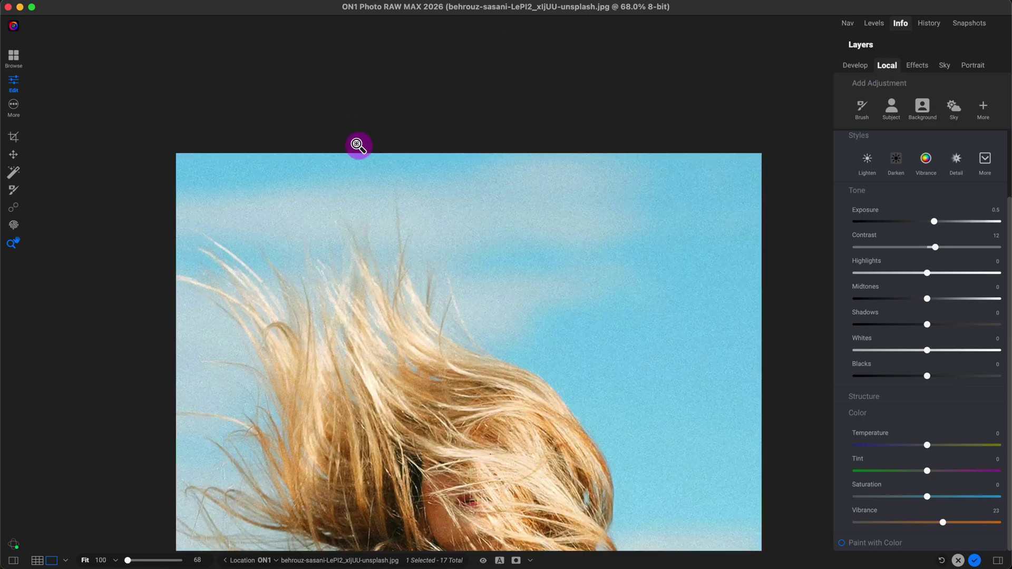
pyautogui.click(359, 144)
pyautogui.click(363, 165)
pyautogui.click(365, 170)
pyautogui.click(366, 170)
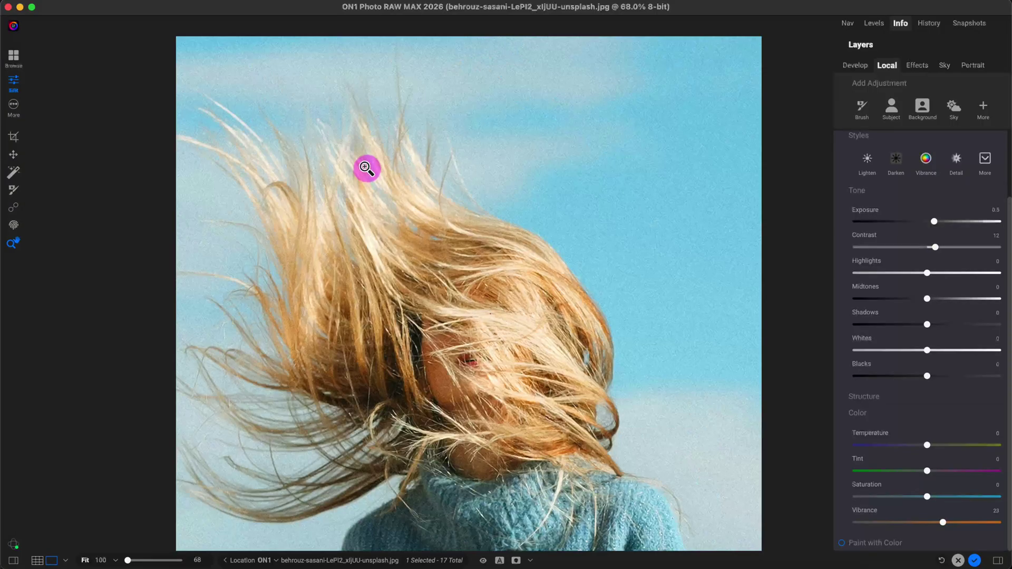
pyautogui.moveTo(1008, 244); pyautogui.dragTo(1007, 221)
pyautogui.moveTo(937, 260); pyautogui.dragTo(841, 254)
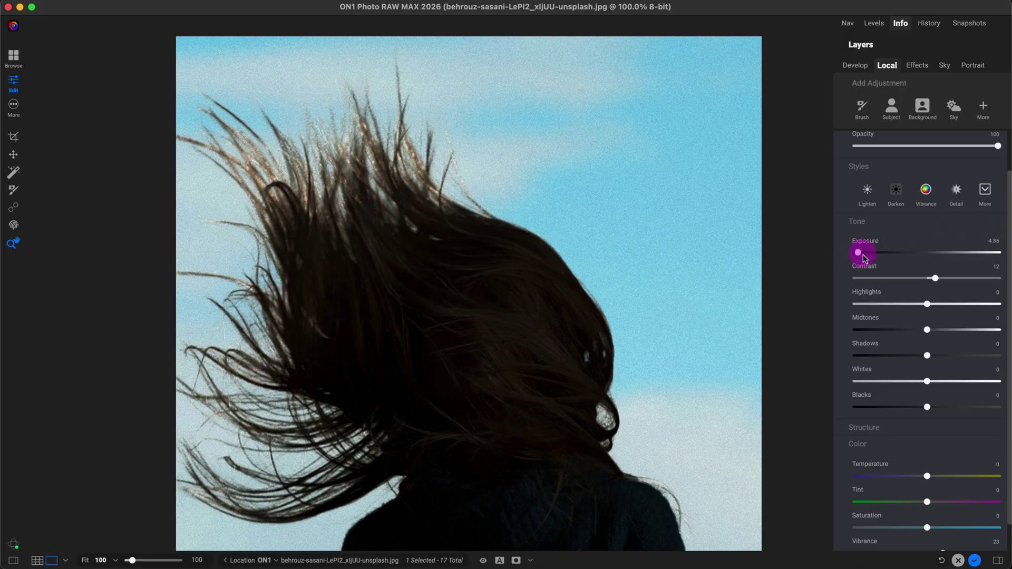
pyautogui.moveTo(860, 253); pyautogui.dragTo(930, 256)
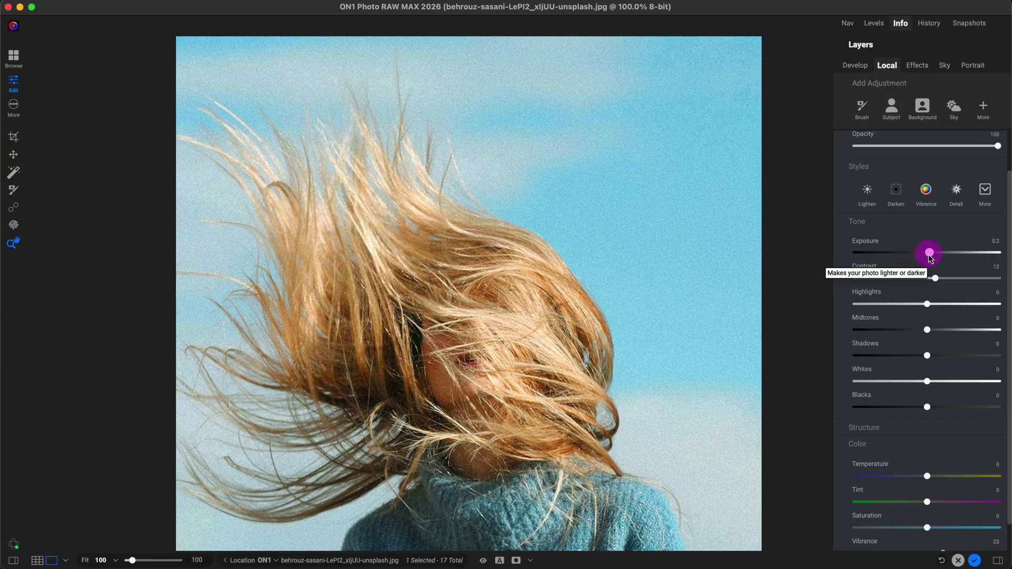
pyautogui.doubleClick(929, 254)
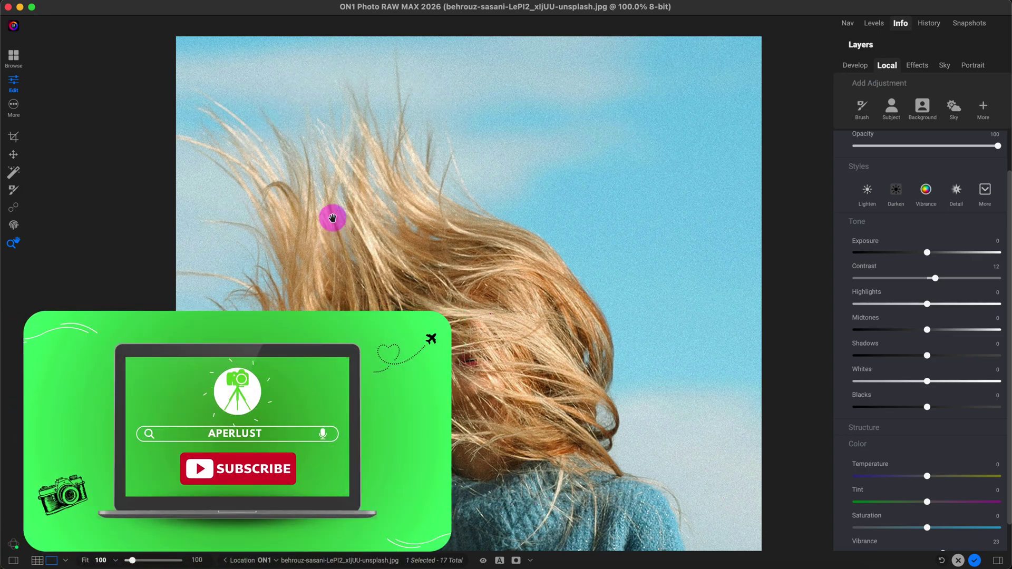
pyautogui.moveTo(497, 226); pyautogui.dragTo(467, 194)
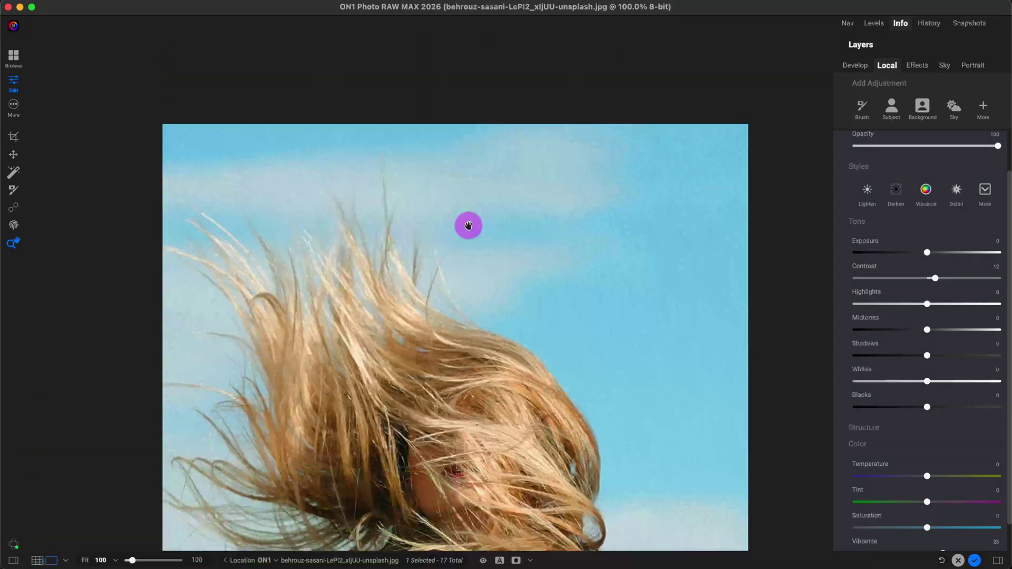
pyautogui.moveTo(467, 227); pyautogui.dragTo(461, 133)
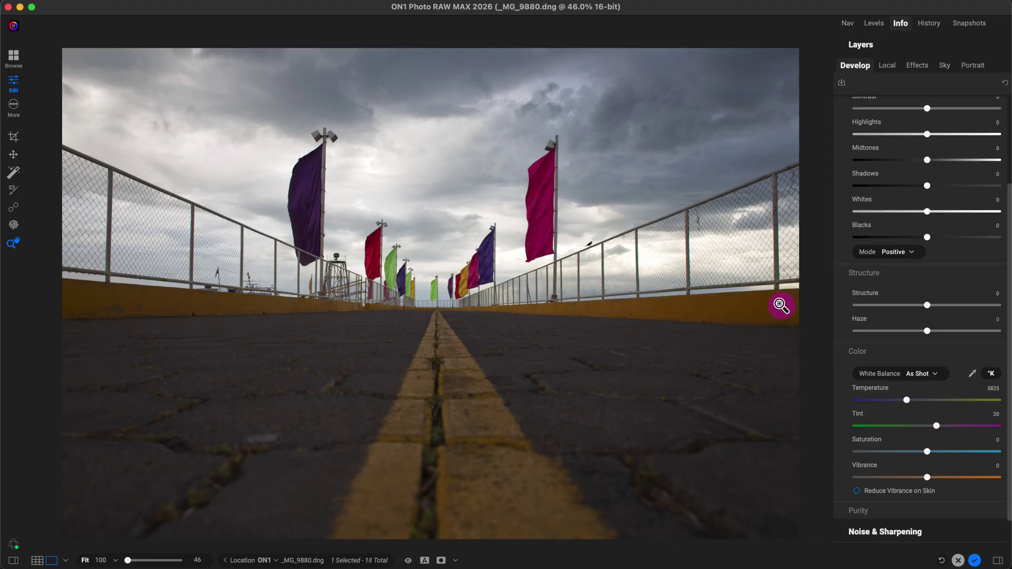
# - Set saturation to 14, vibrance to 18 and highlights to about -23 in the develop settings of the flag-lined road photo
pyautogui.moveTo(925, 452); pyautogui.dragTo(937, 454)
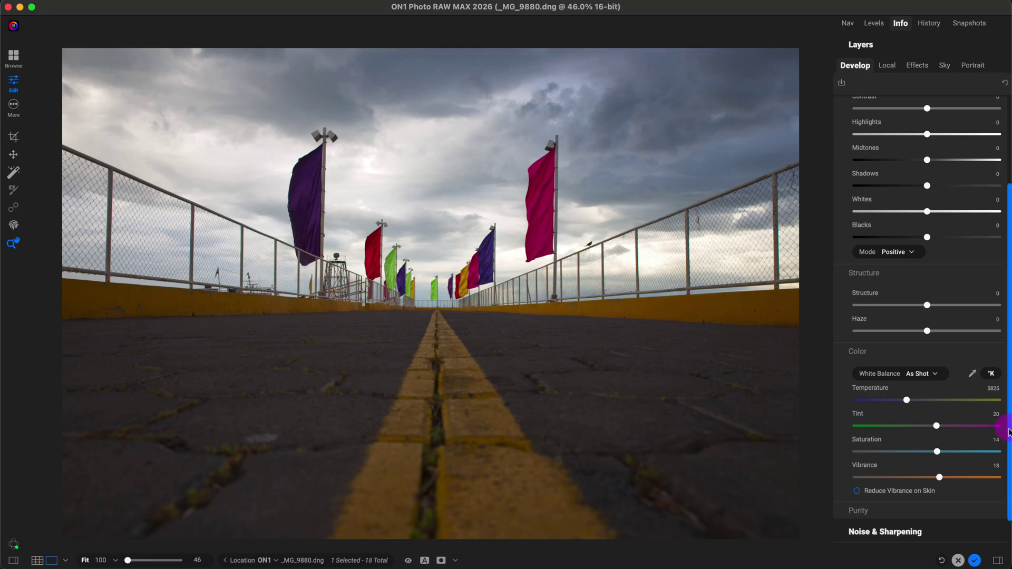
pyautogui.moveTo(1003, 418); pyautogui.dragTo(955, 289)
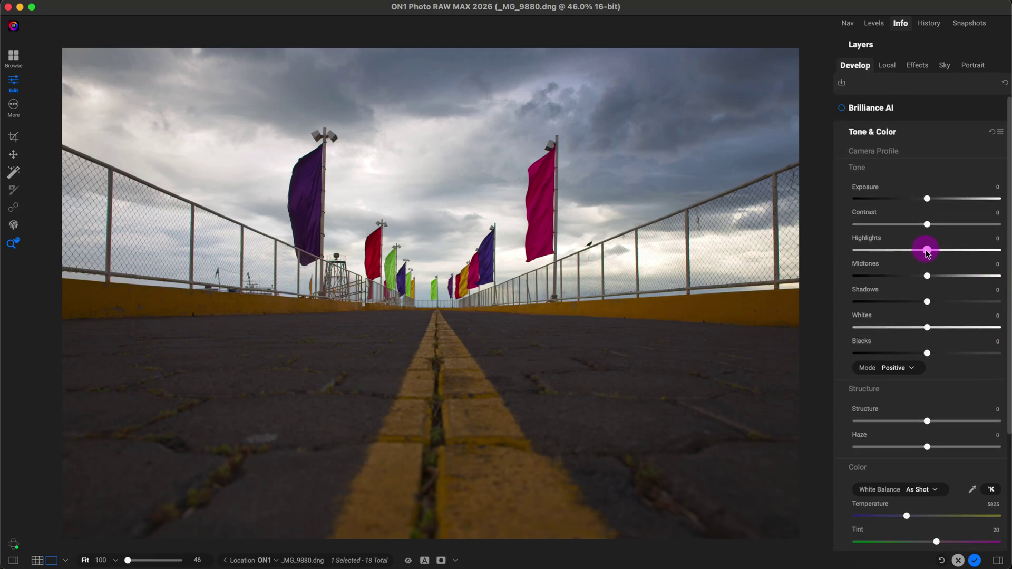
pyautogui.moveTo(927, 253)
pyautogui.mouseDown()
pyautogui.moveTo(899, 252)
pyautogui.moveTo(930, 253)
pyautogui.moveTo(913, 256)
pyautogui.mouseUp()
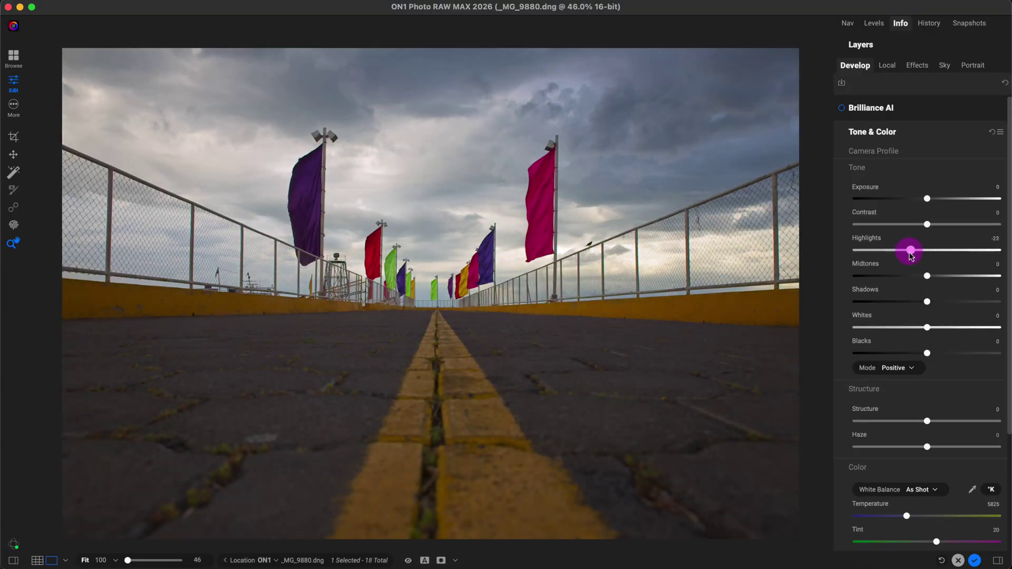
# - Add a Depth Lighting filter to the flag-lined road photo
pyautogui.click(917, 67)
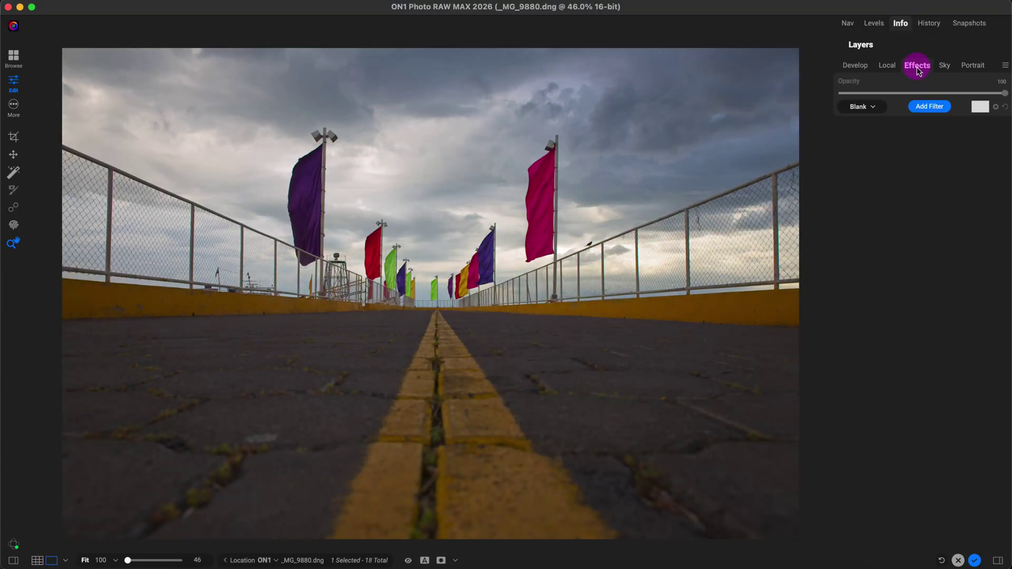
pyautogui.click(929, 106)
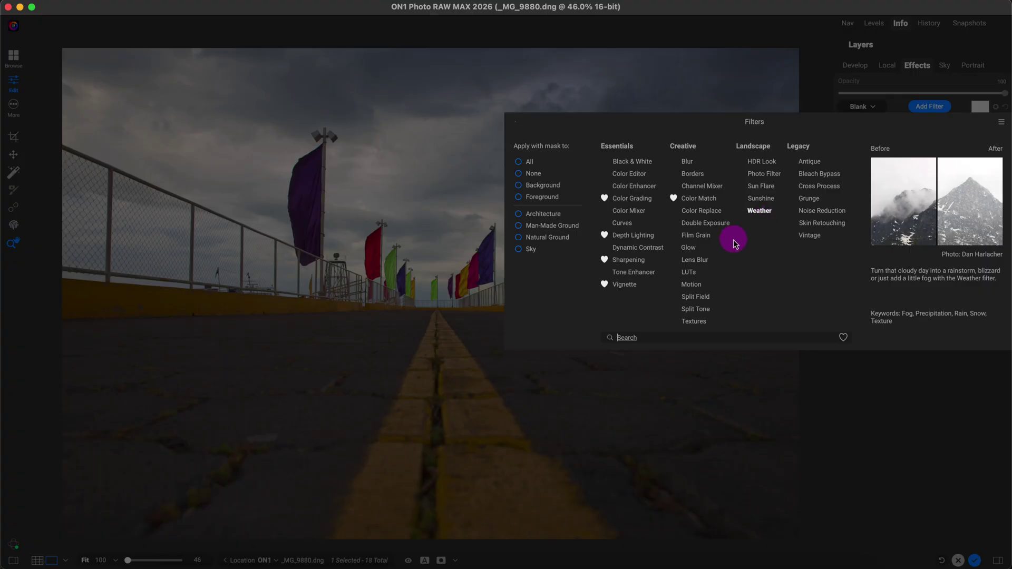
pyautogui.click(642, 241)
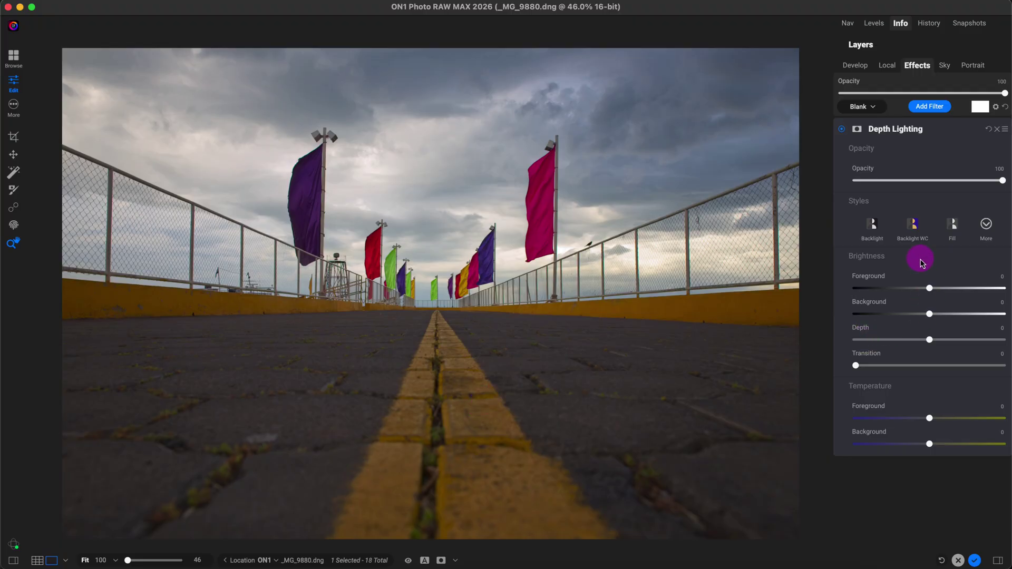
# - Try the Backlight, Backlight WC and Fill styles of Depth Lighting, preview its additional styles, and reset the filter
pyautogui.click(875, 228)
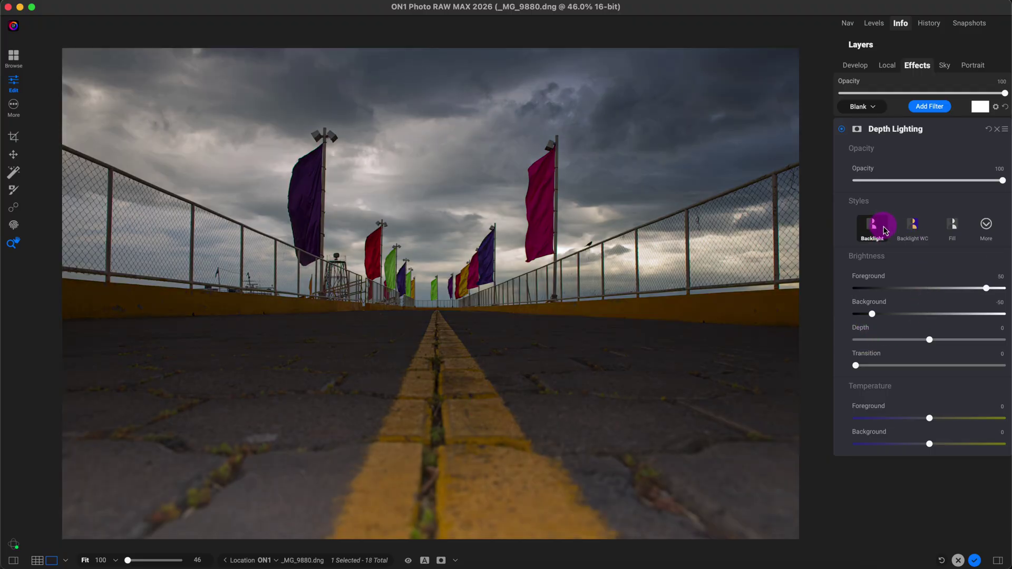
pyautogui.click(914, 228)
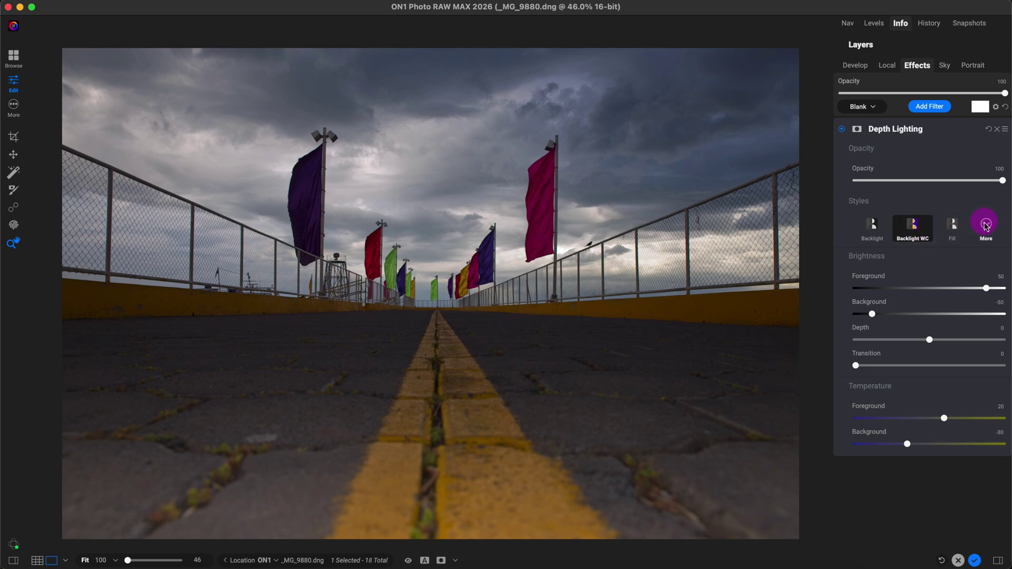
pyautogui.click(952, 227)
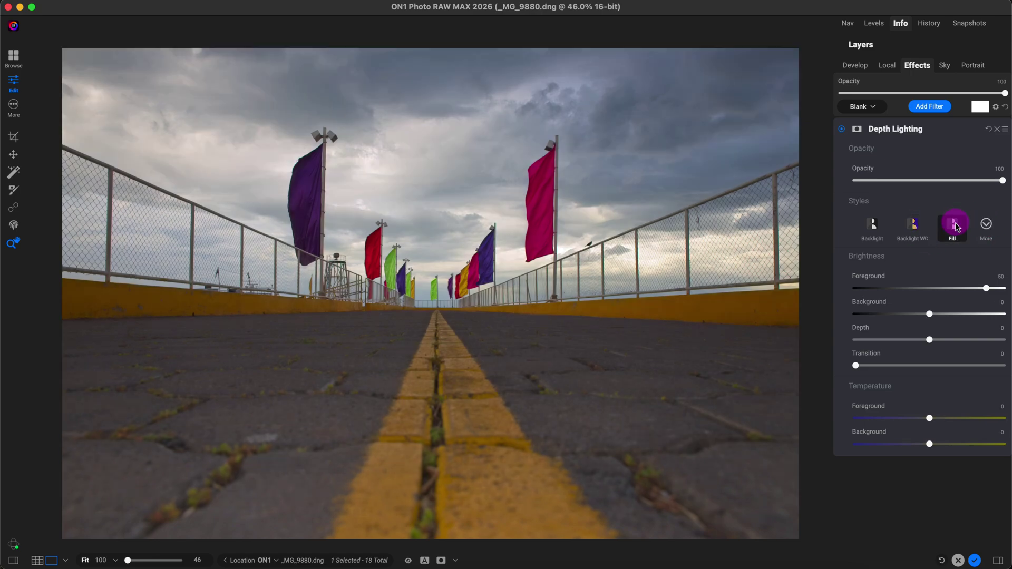
pyautogui.click(986, 226)
pyautogui.click(930, 285)
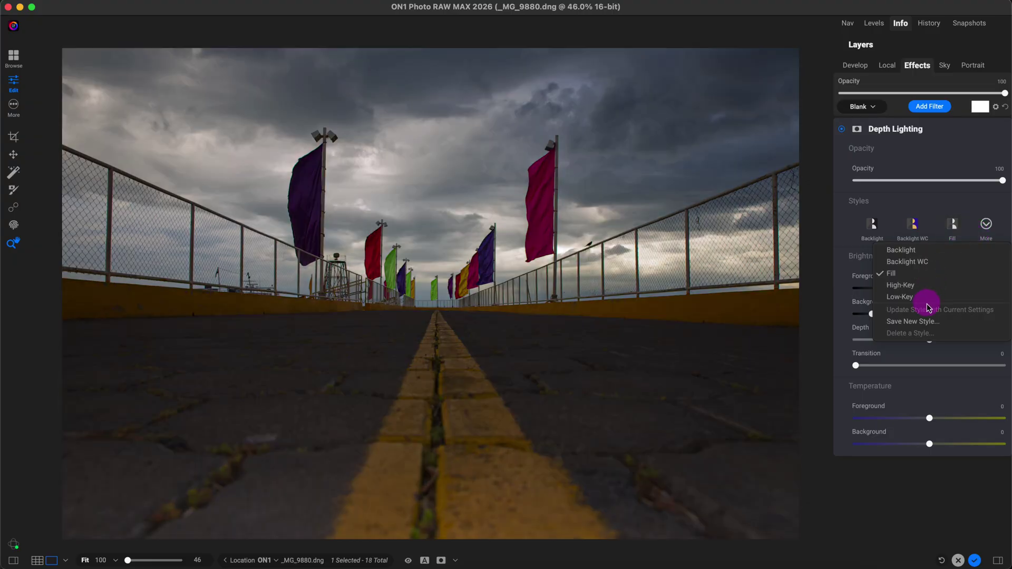
pyautogui.click(922, 273)
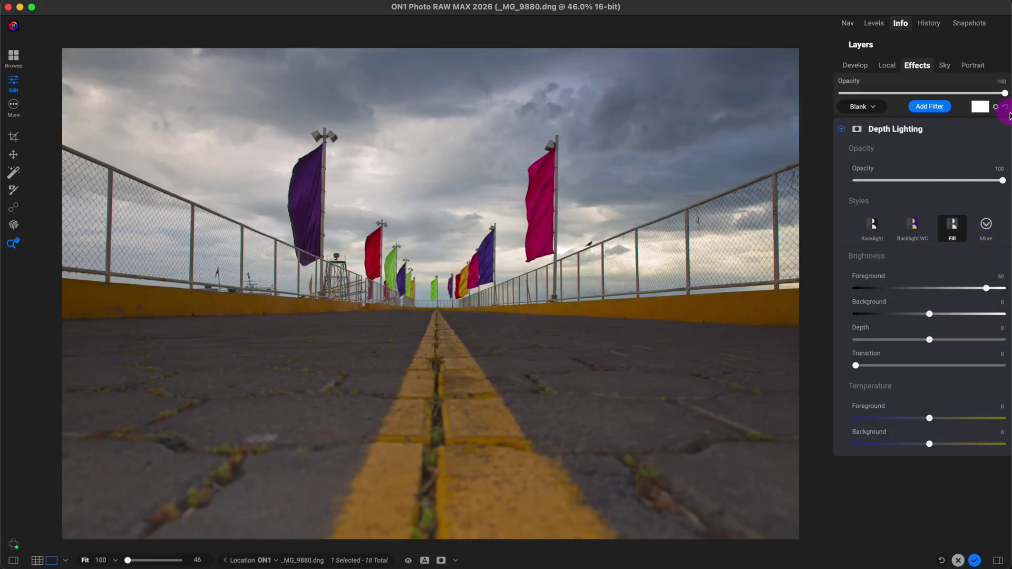
pyautogui.click(993, 133)
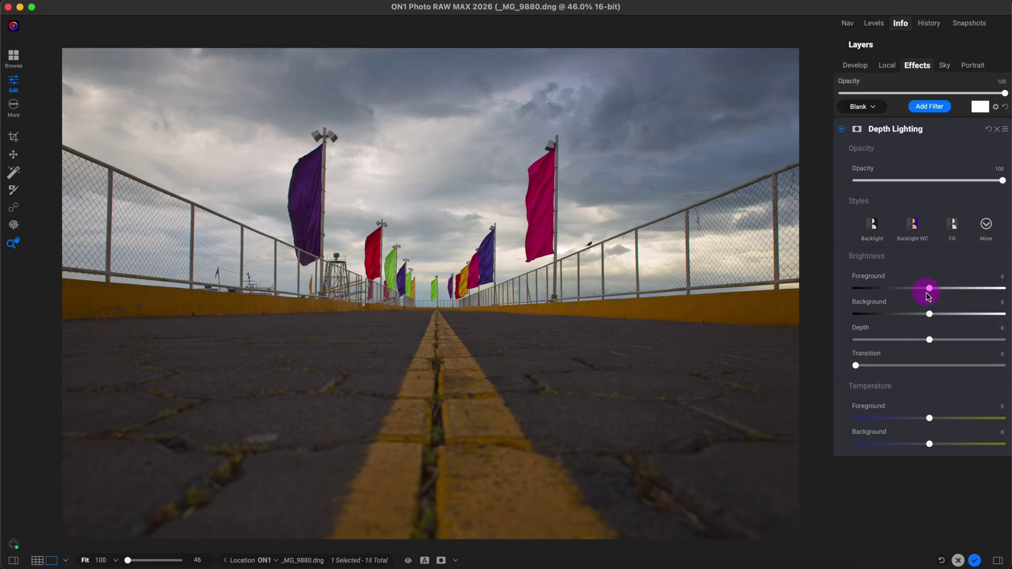
# - Set the Depth Lighting foreground brightness to about -50 and the background brightness to 20
pyautogui.moveTo(929, 290); pyautogui.dragTo(872, 287)
pyautogui.click(929, 314)
pyautogui.click(930, 288)
pyautogui.moveTo(929, 314); pyautogui.dragTo(961, 314)
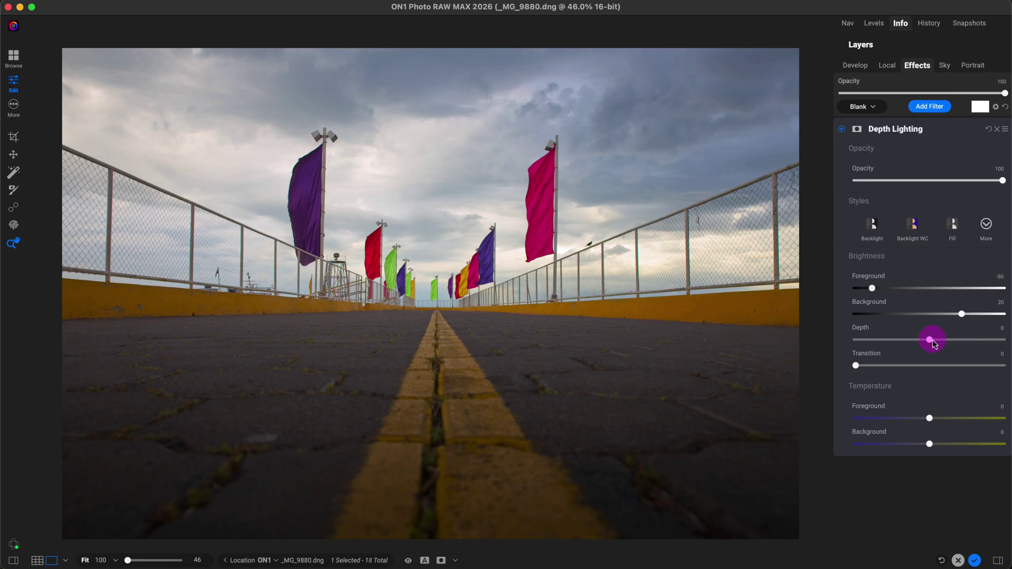
# - Set the Depth Lighting depth to 69, and try a longer transition before resetting it to 0
pyautogui.moveTo(939, 341); pyautogui.dragTo(952, 341)
pyautogui.moveTo(985, 342)
pyautogui.mouseDown()
pyautogui.moveTo(886, 341)
pyautogui.moveTo(979, 343)
pyautogui.mouseUp()
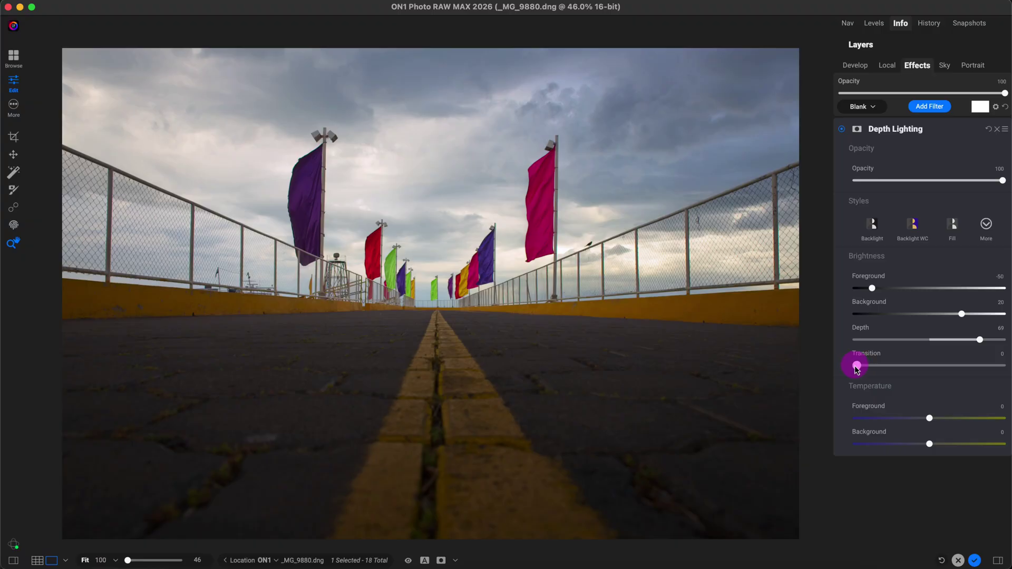
pyautogui.moveTo(856, 367); pyautogui.dragTo(931, 367)
pyautogui.doubleClick(933, 367)
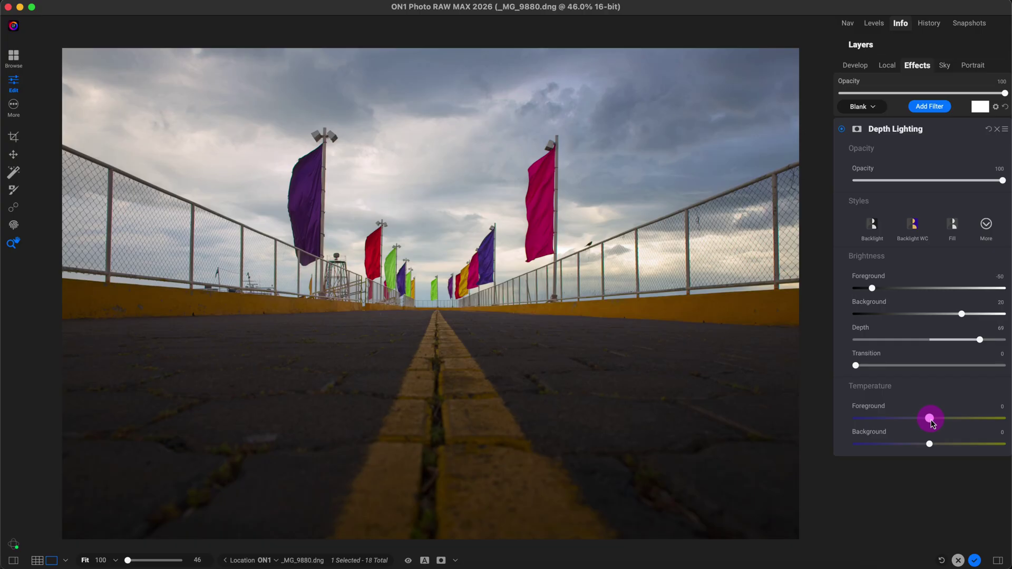
# - Set the Depth Lighting foreground temperature to 79 and background temperature to -77, and compare the result with the unedited photo
pyautogui.moveTo(930, 419); pyautogui.dragTo(986, 418)
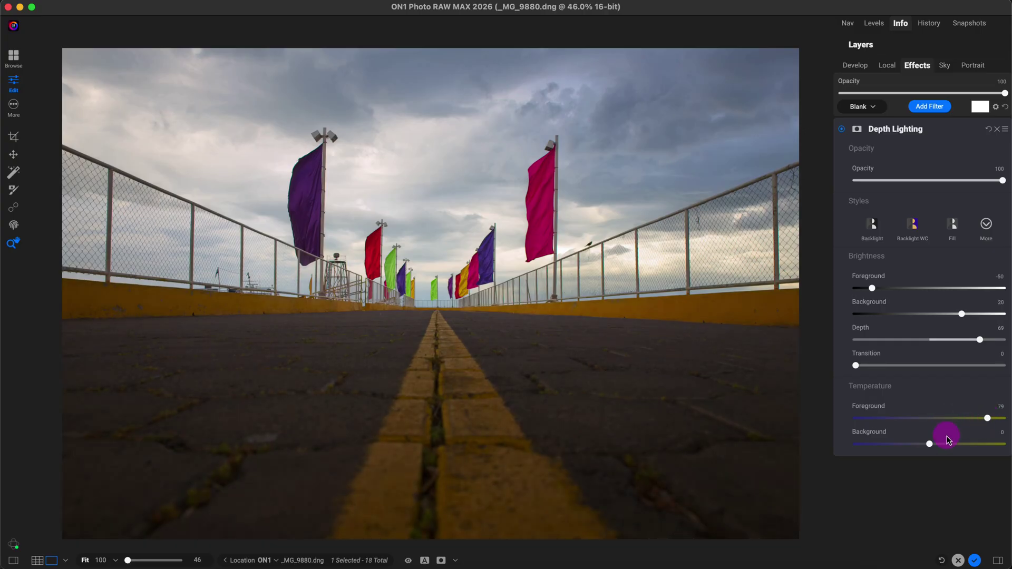
pyautogui.moveTo(927, 445); pyautogui.dragTo(872, 444)
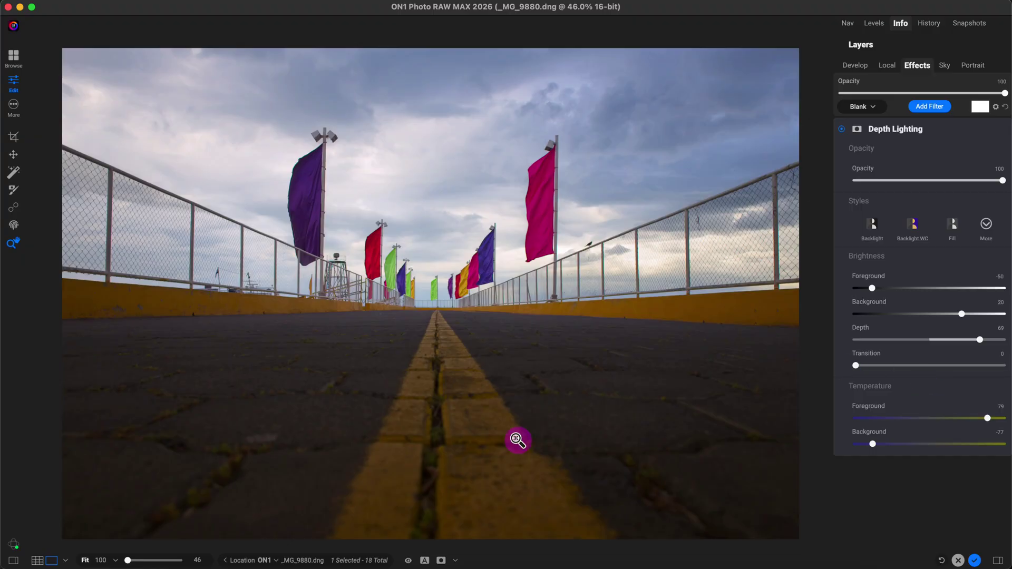
pyautogui.click(408, 561)
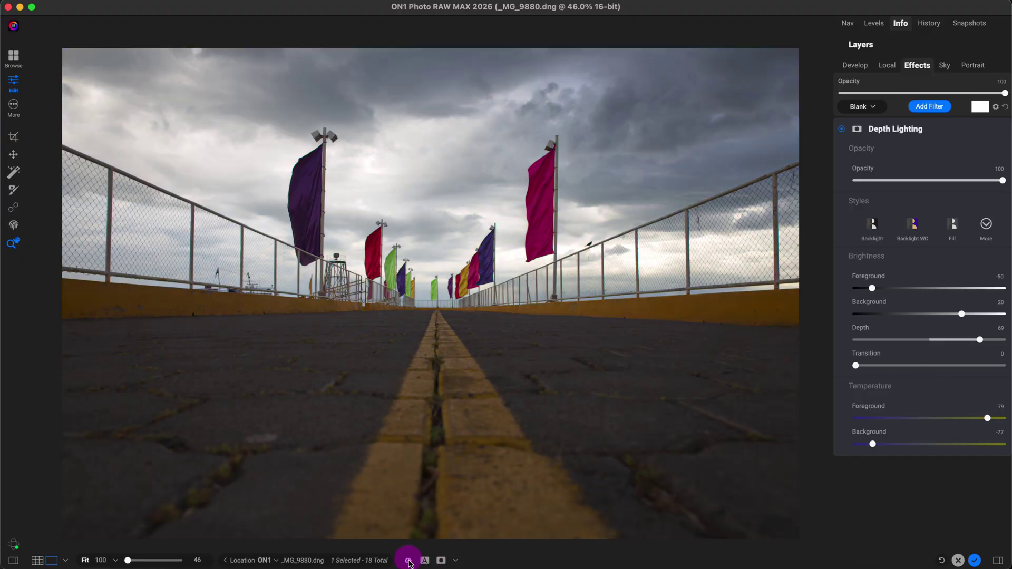
pyautogui.click(408, 560)
pyautogui.click(408, 560)
pyautogui.click(408, 560)
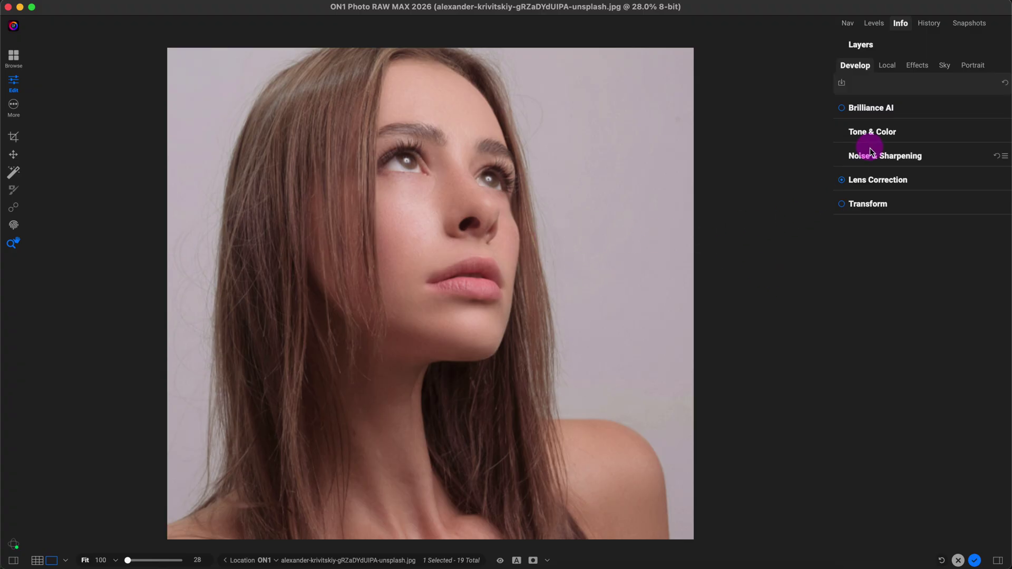
# - Add a Double Exposure filter to the portrait of the long-haired woman
pyautogui.click(911, 67)
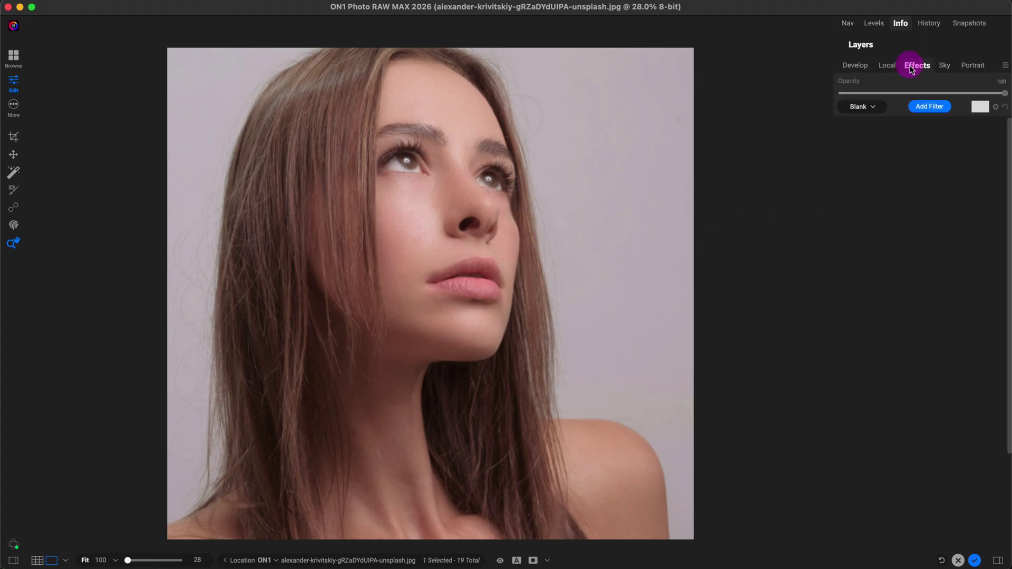
pyautogui.click(930, 107)
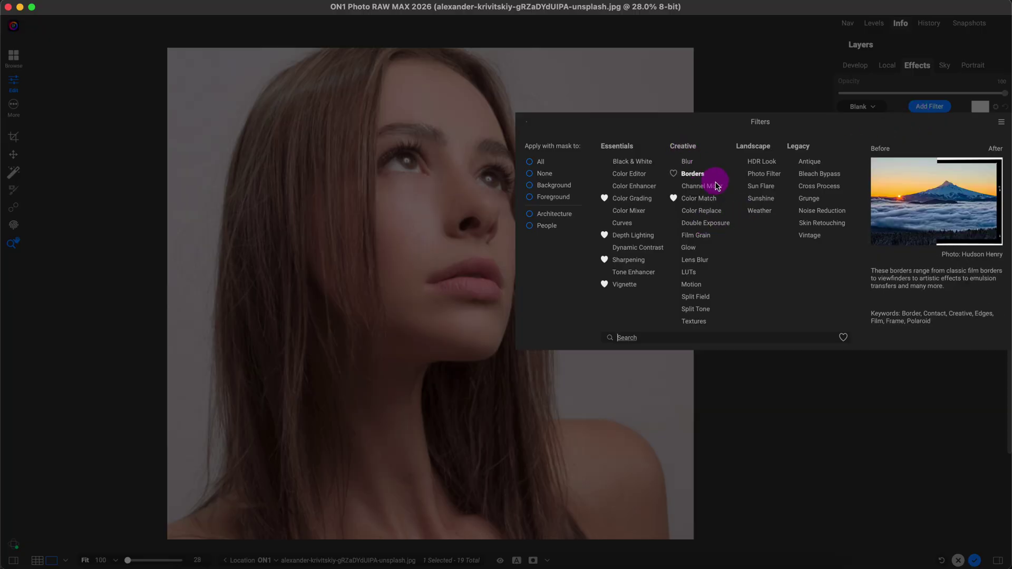
pyautogui.click(707, 223)
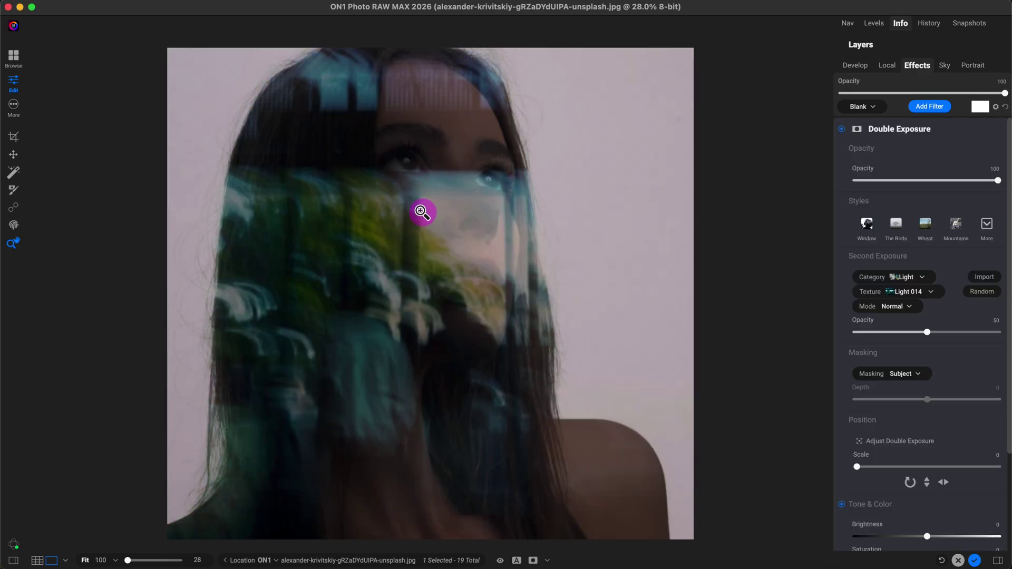
# - Try the Light 011 texture for the second exposure and preview other categories such as Animals
pyautogui.click(930, 294)
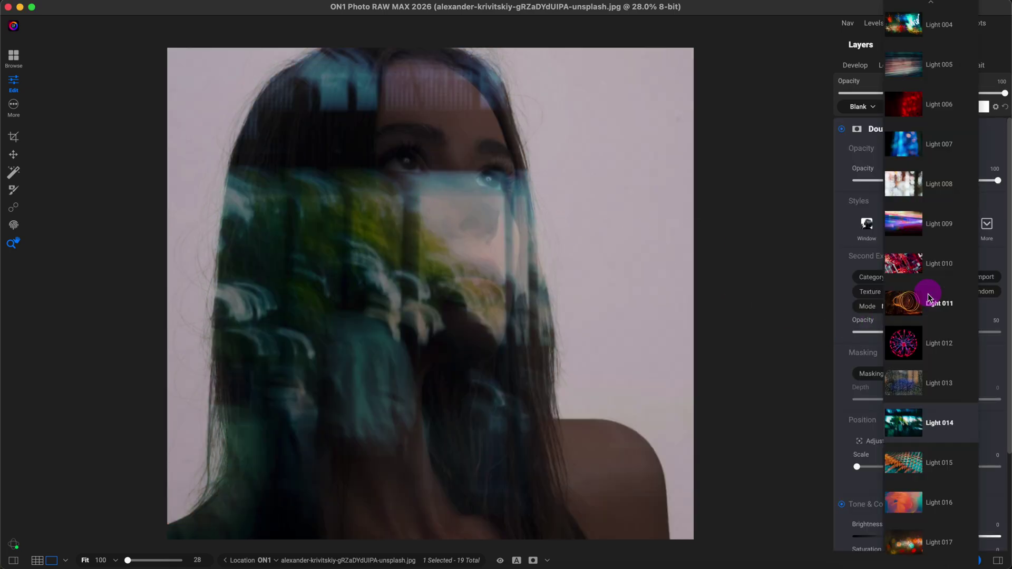
pyautogui.click(939, 104)
pyautogui.click(928, 292)
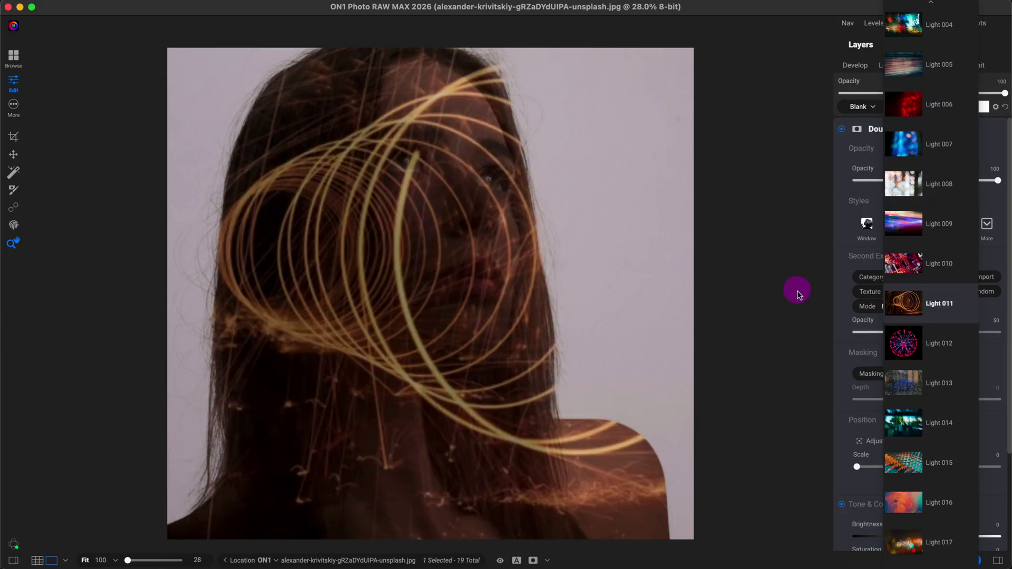
pyautogui.click(872, 289)
pyautogui.click(921, 280)
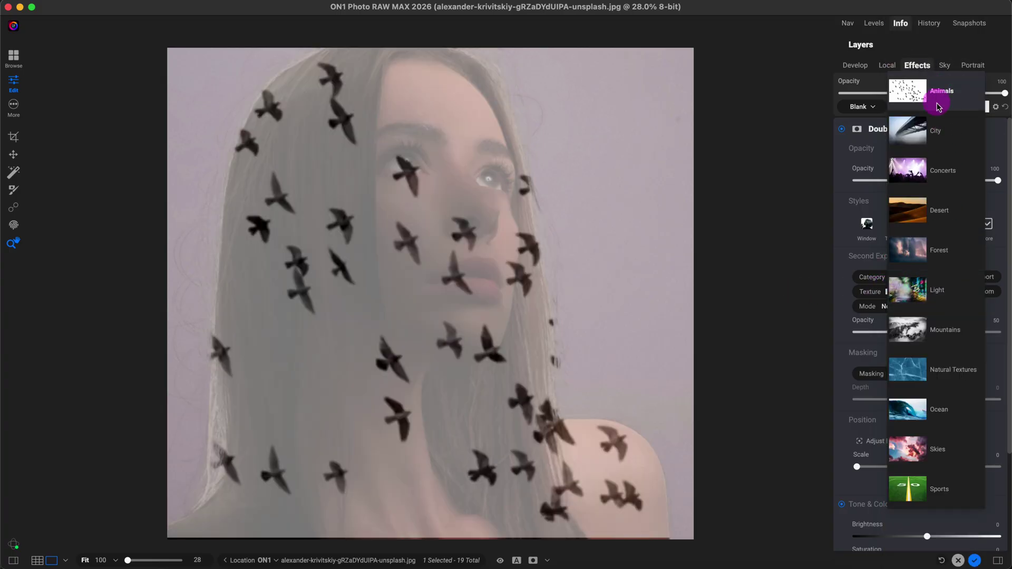
pyautogui.click(806, 335)
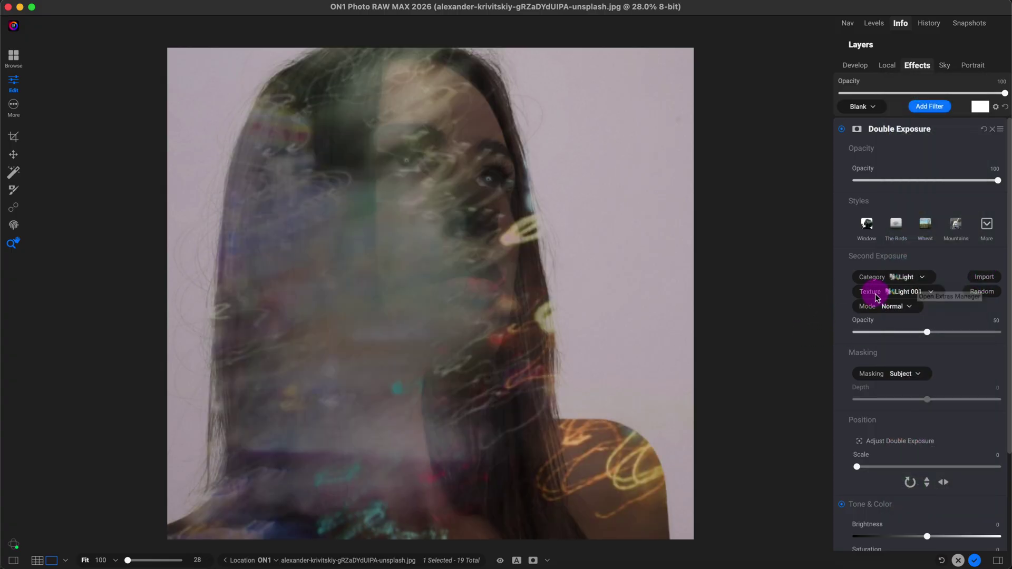
# - Use the Light 007 texture as the second exposure and set its opacity to 36
pyautogui.click(931, 293)
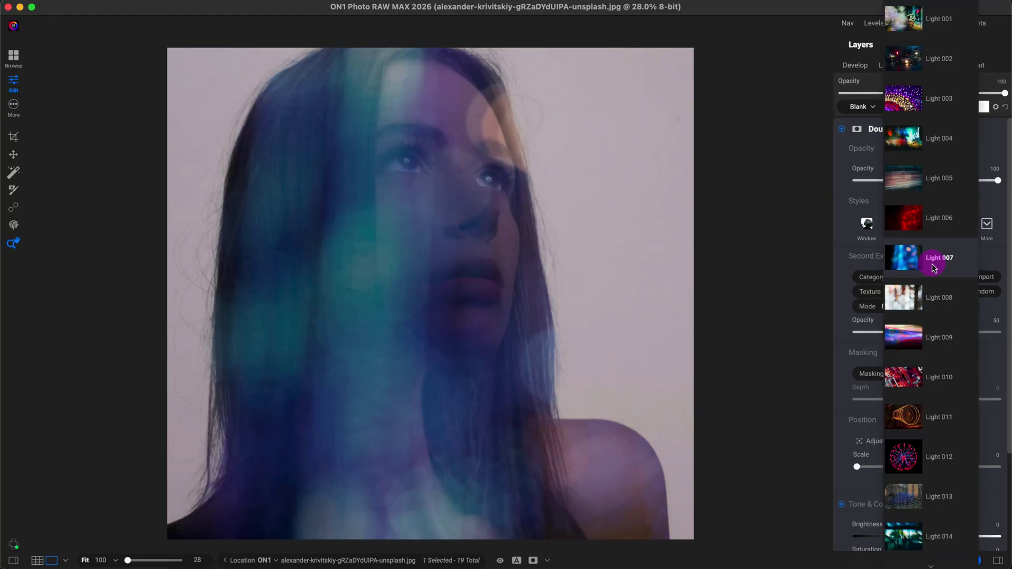
pyautogui.click(933, 268)
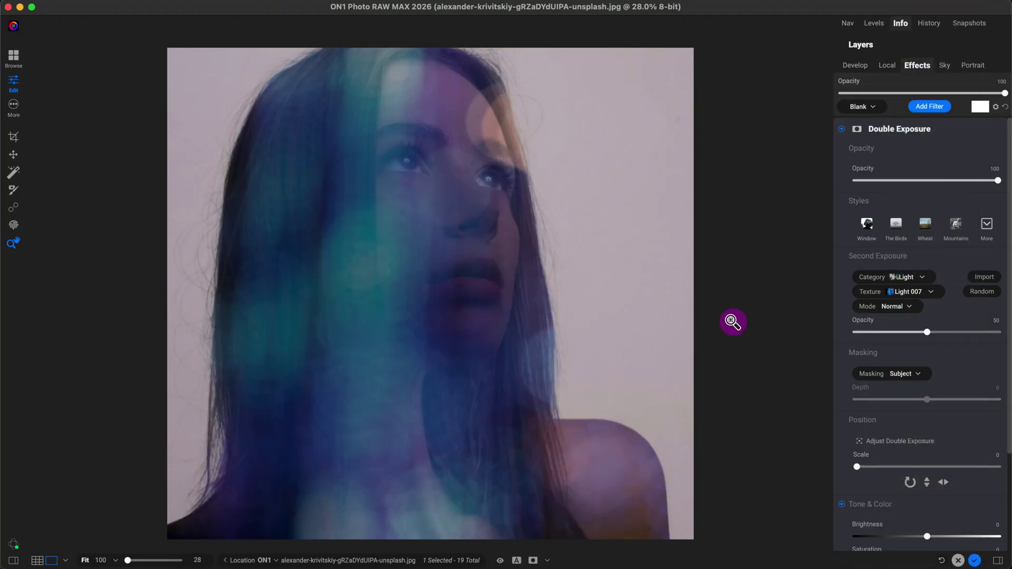
pyautogui.moveTo(1007, 355); pyautogui.dragTo(1006, 394)
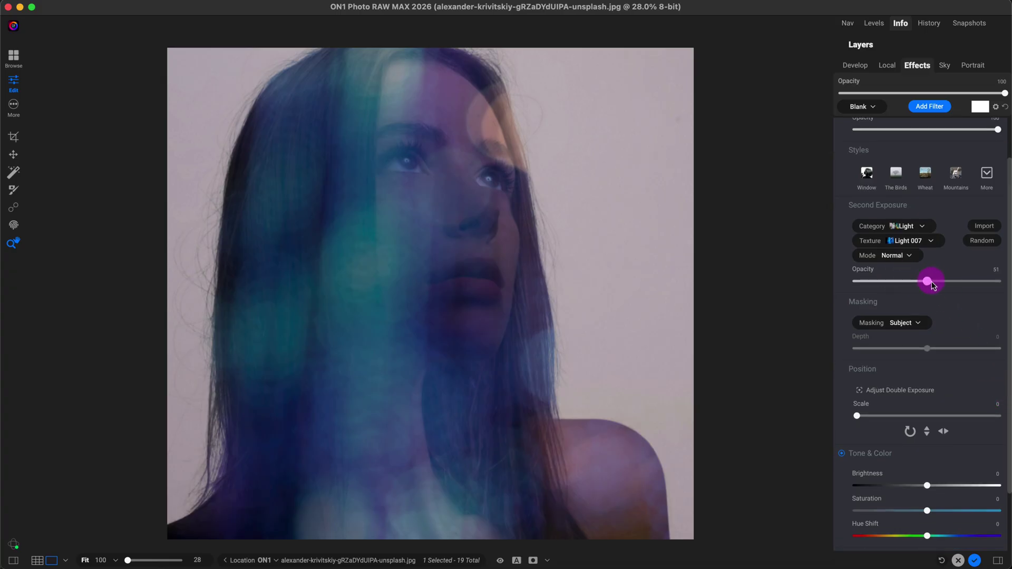
pyautogui.moveTo(931, 284)
pyautogui.mouseDown()
pyautogui.moveTo(1001, 286)
pyautogui.moveTo(882, 287)
pyautogui.moveTo(909, 283)
pyautogui.mouseUp()
# - Examine the Double Exposure position options, including the adjustment tool and the scale
pyautogui.click(1006, 328)
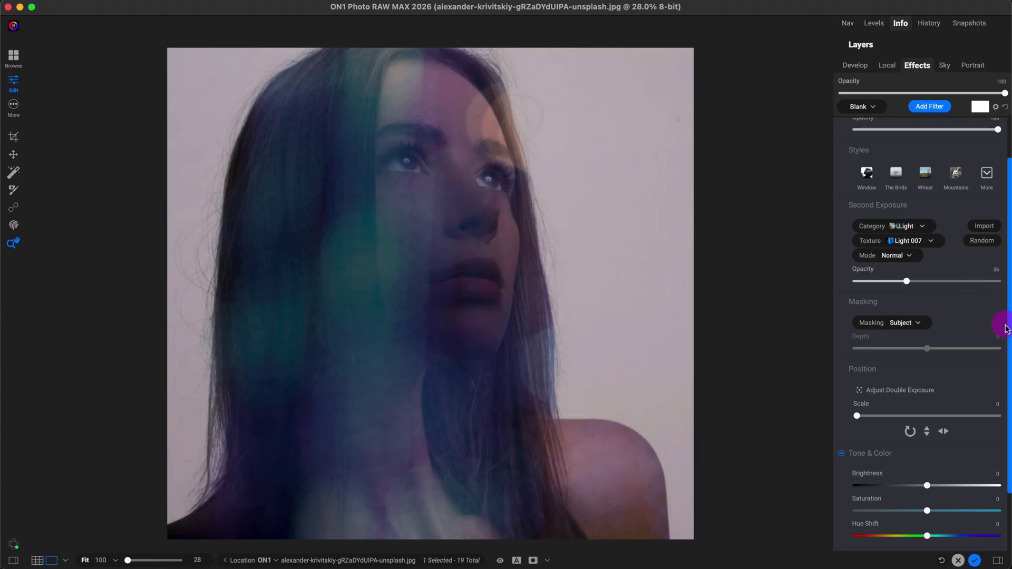
pyautogui.moveTo(1007, 326)
pyautogui.mouseDown()
pyautogui.moveTo(1003, 316)
pyautogui.moveTo(1003, 357)
pyautogui.mouseUp()
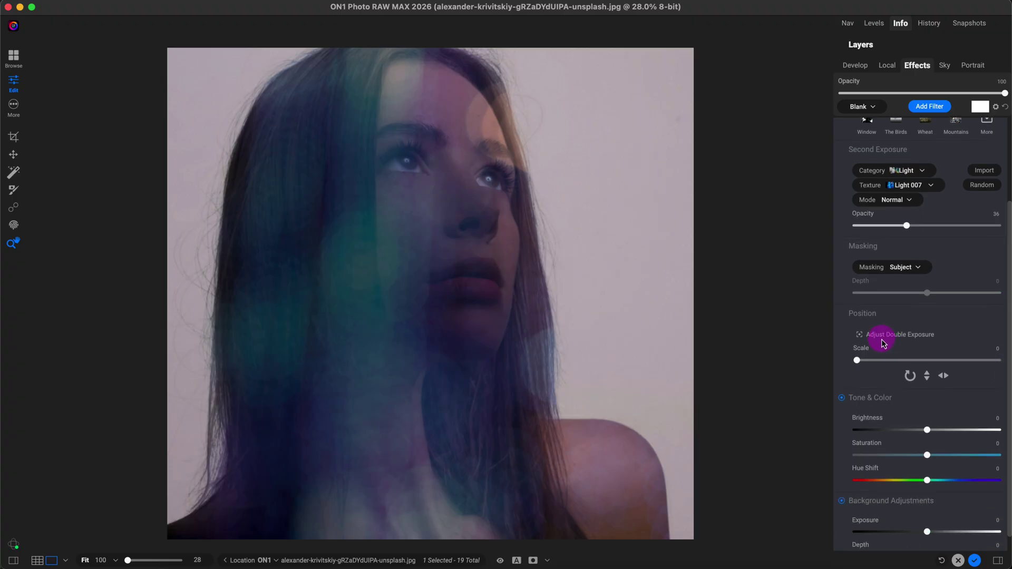
pyautogui.click(860, 335)
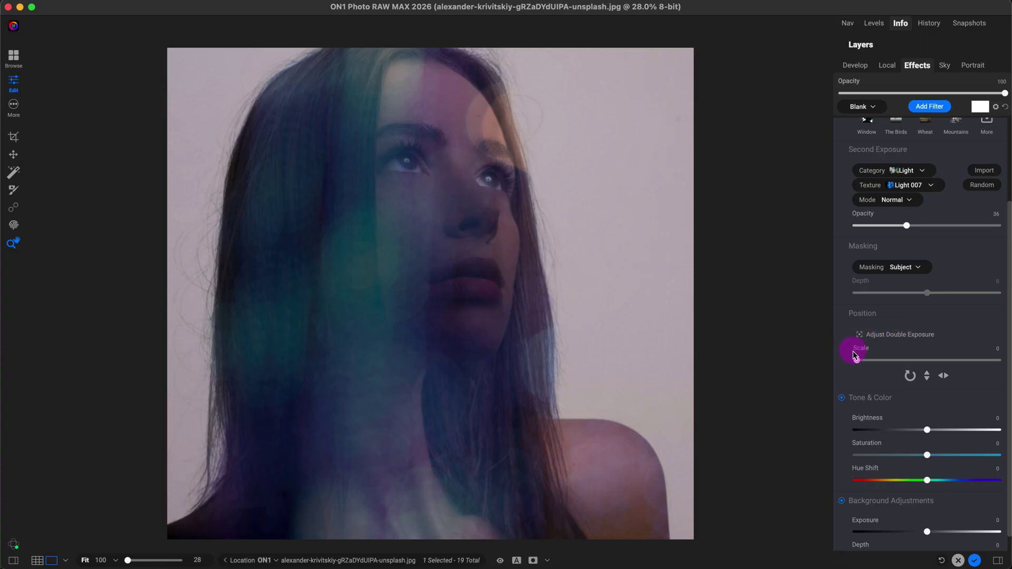
pyautogui.moveTo(857, 360)
pyautogui.mouseDown()
pyautogui.moveTo(951, 364)
pyautogui.moveTo(843, 364)
pyautogui.mouseUp()
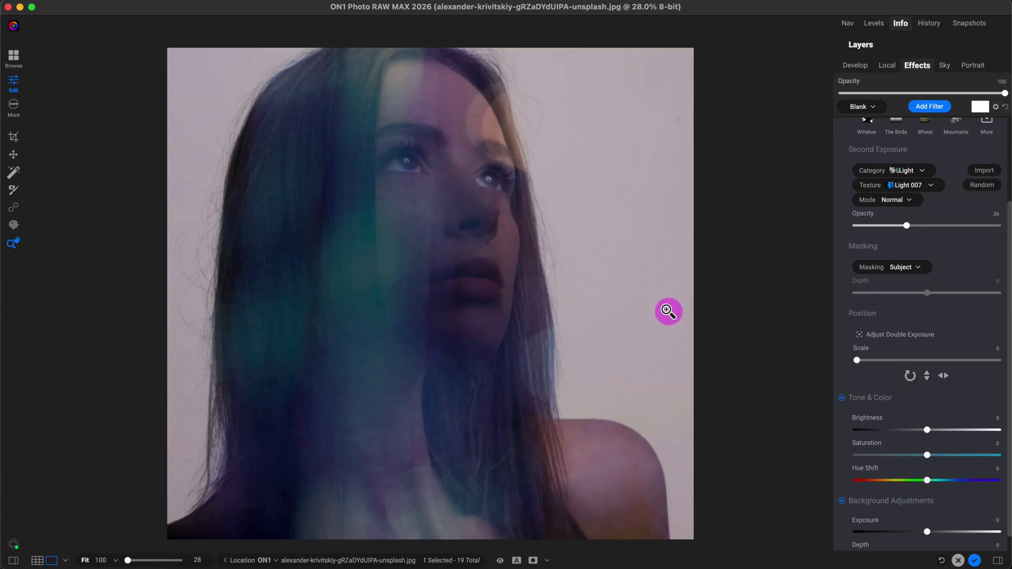
# - Set the second exposure's brightness to 46 and its blend mode to Linear Dodge (Add)
pyautogui.scroll(-1, 1004, 384)
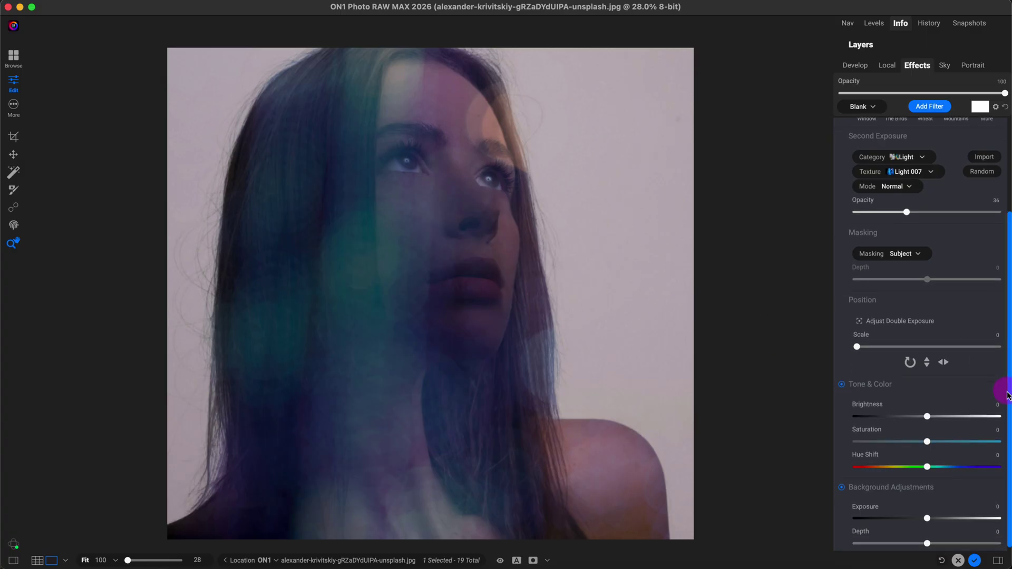
pyautogui.moveTo(932, 414); pyautogui.dragTo(979, 417)
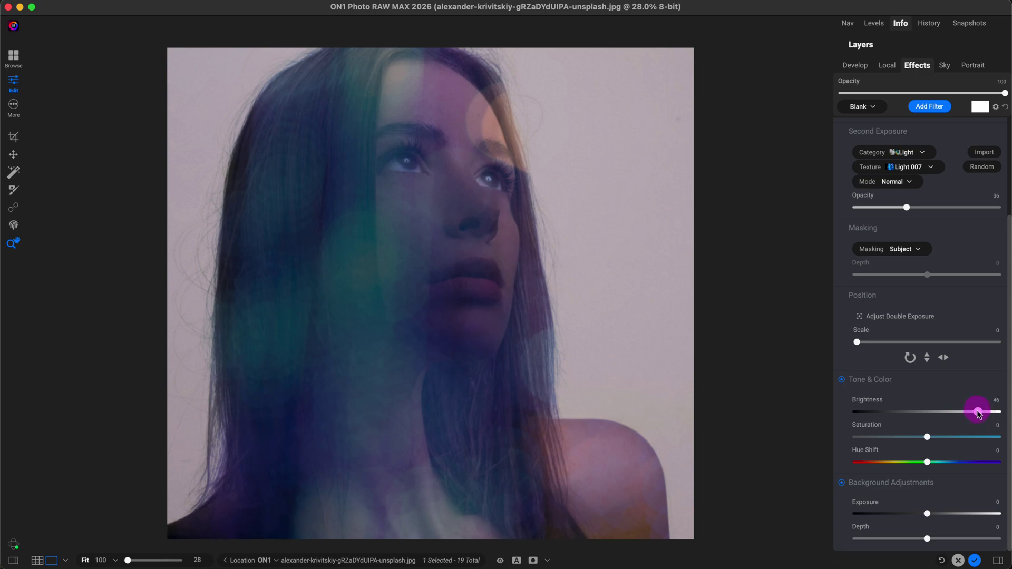
pyautogui.click(889, 189)
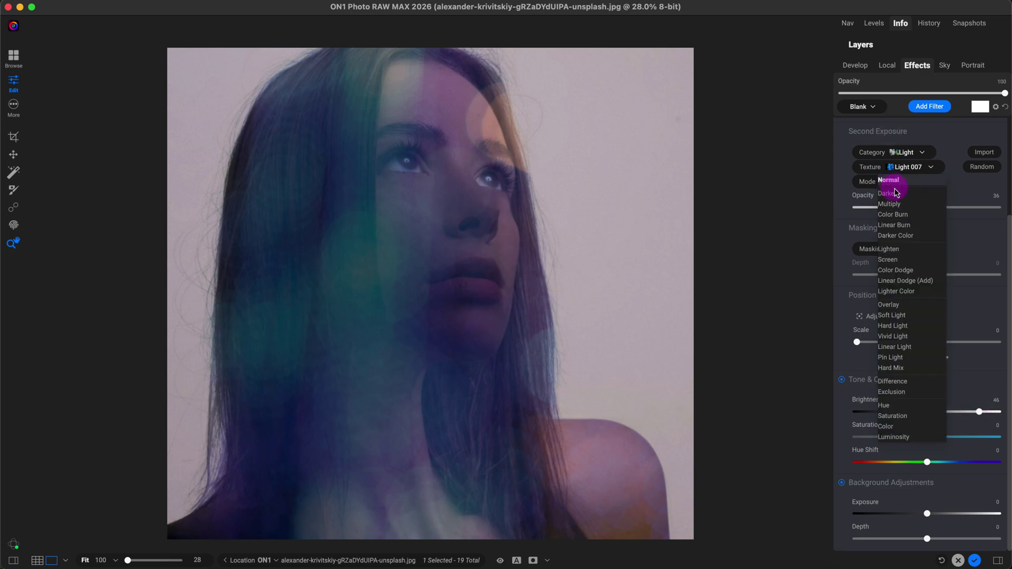
pyautogui.click(890, 252)
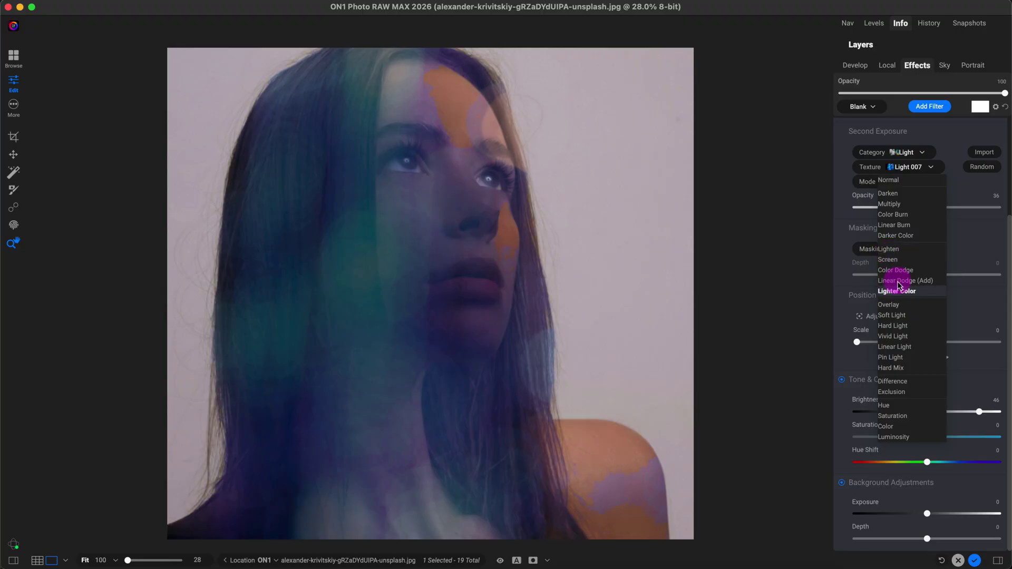
pyautogui.click(899, 281)
# - Try the second exposure's brightness at 100, and set it to 18
pyautogui.click(979, 411)
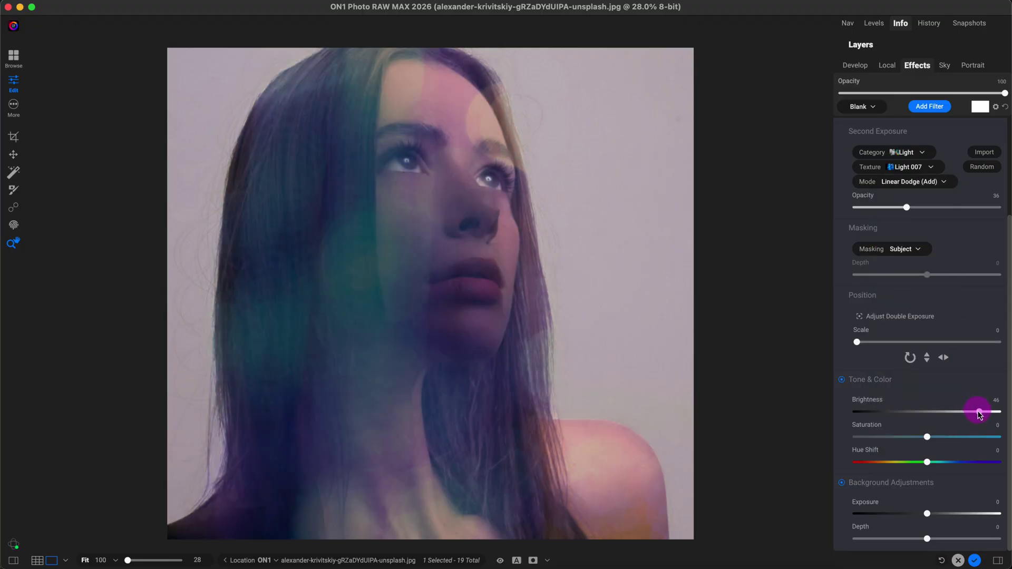
pyautogui.moveTo(986, 416); pyautogui.dragTo(997, 417)
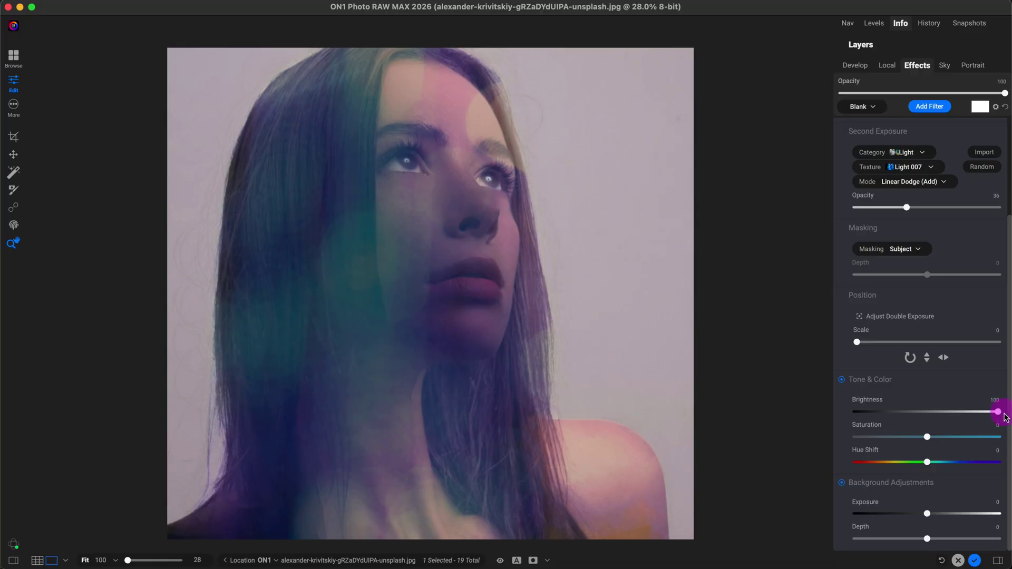
pyautogui.click(955, 412)
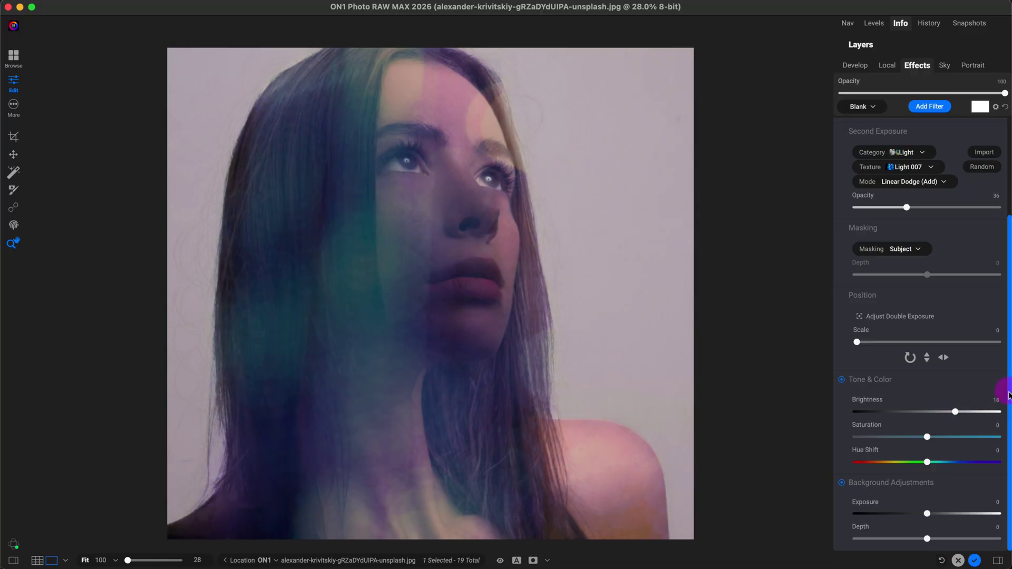
# - Set the exposure in the Double Exposure background adjustments to 1.3
pyautogui.click(946, 517)
pyautogui.moveTo(948, 514)
pyautogui.mouseDown()
pyautogui.moveTo(979, 515)
pyautogui.moveTo(942, 517)
pyautogui.moveTo(951, 515)
pyautogui.mouseUp()
pyautogui.click(931, 274)
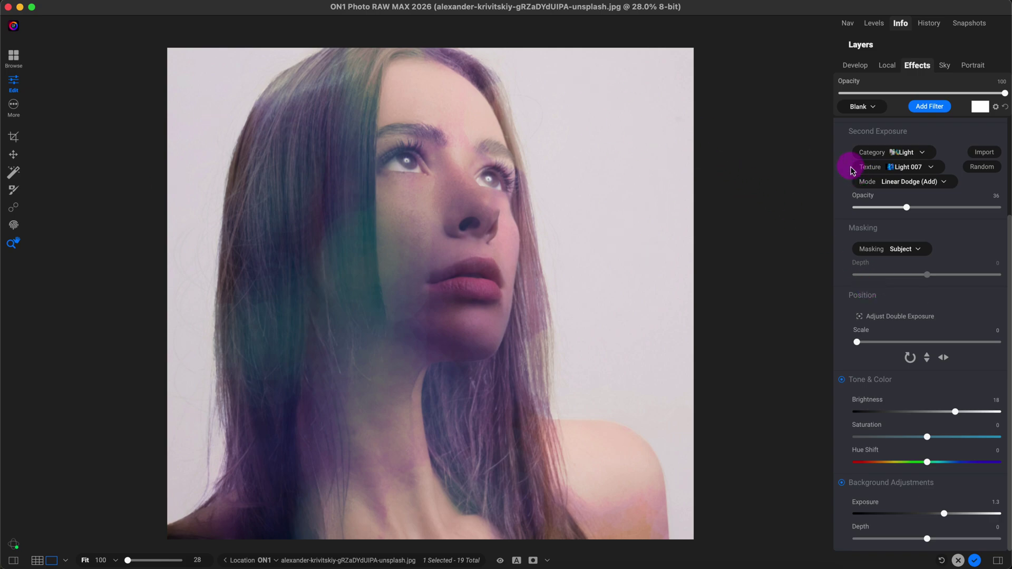
# - Desaturate the portrait by setting the saturation in the Develop tone and color adjustments to -100
pyautogui.click(855, 67)
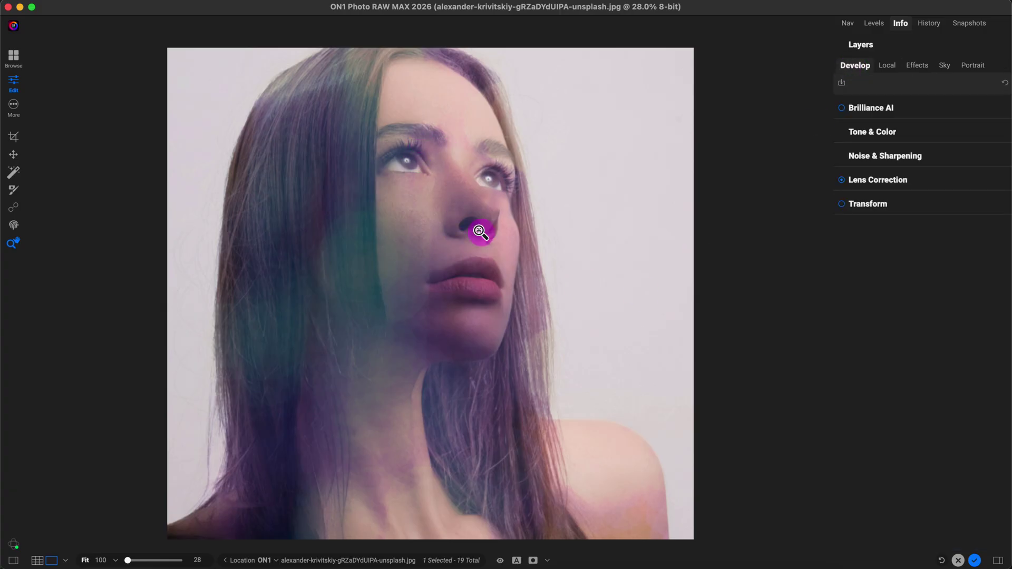
pyautogui.click(907, 141)
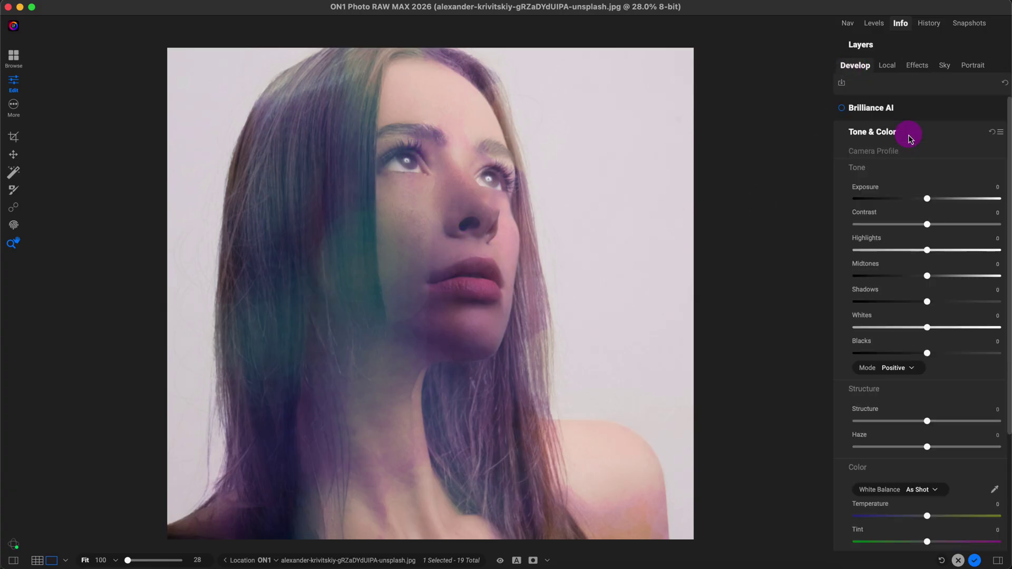
pyautogui.moveTo(1008, 368); pyautogui.dragTo(1008, 435)
pyautogui.scroll(-1, 1002, 390)
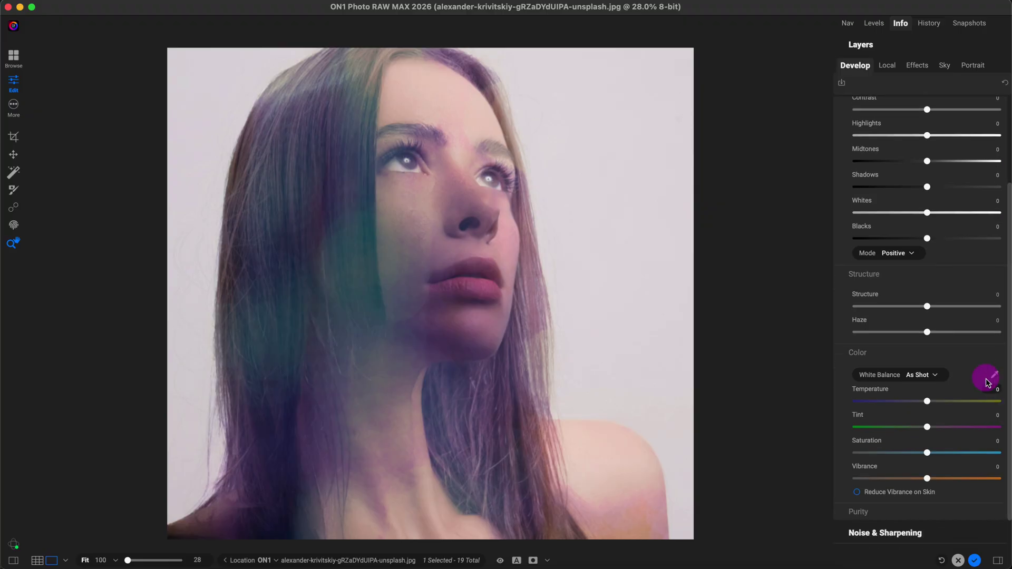
pyautogui.moveTo(927, 457); pyautogui.dragTo(812, 453)
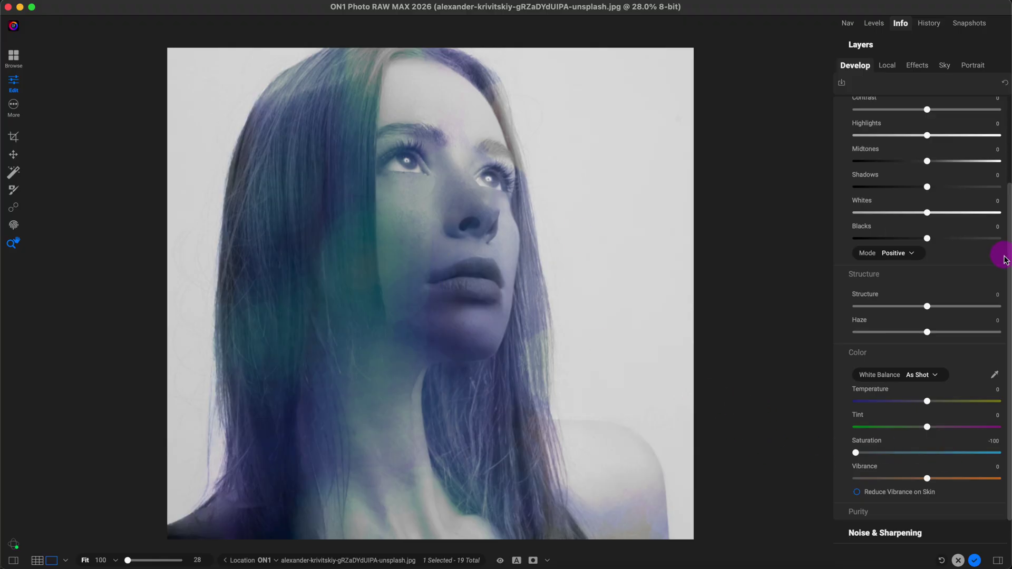
pyautogui.moveTo(1008, 254); pyautogui.dragTo(996, 129)
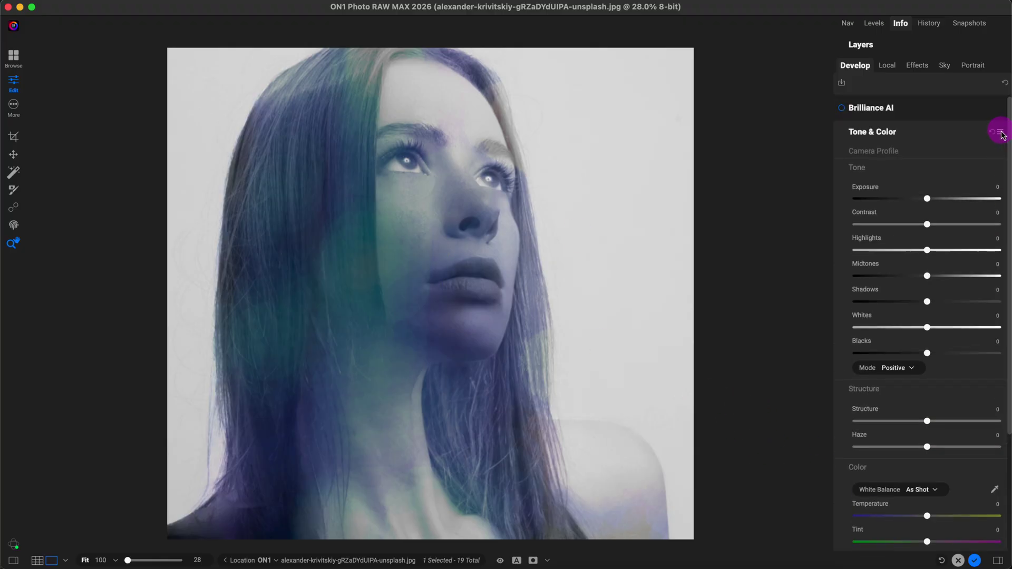
# - Preview other blend modes for the Double Exposure effect, and set the mode to Hard Light
pyautogui.click(887, 65)
pyautogui.click(923, 67)
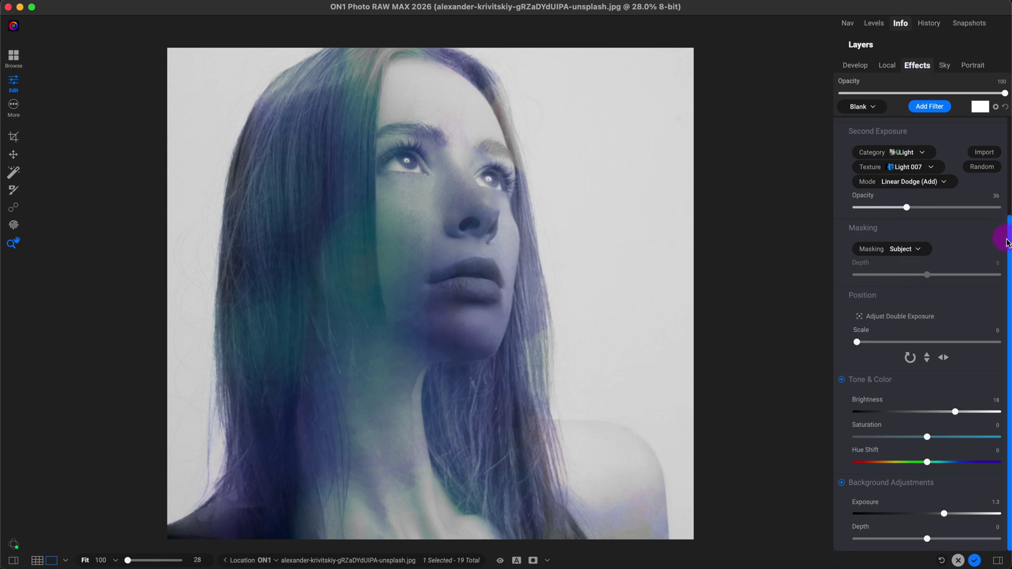
pyautogui.click(917, 182)
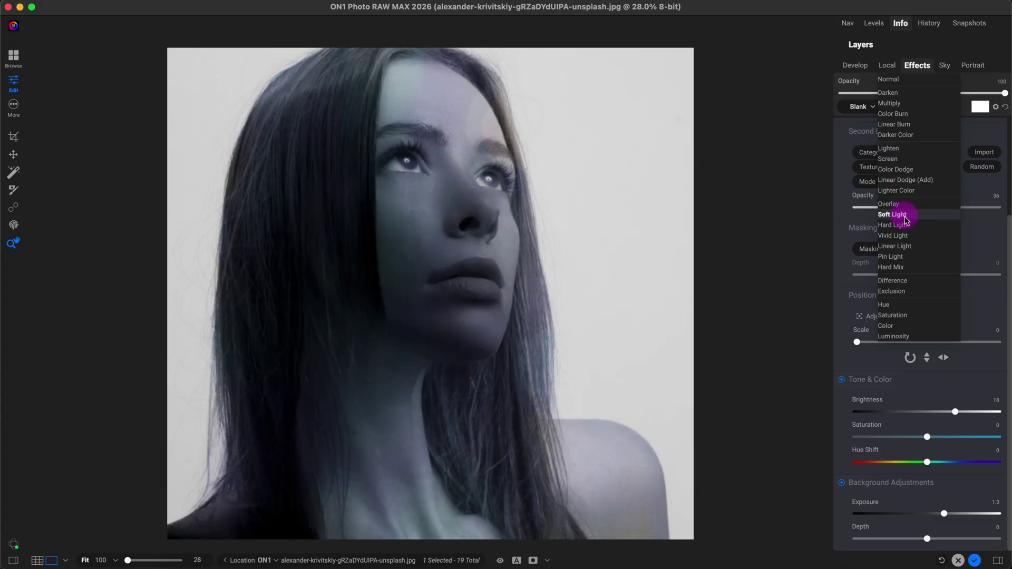
pyautogui.click(936, 228)
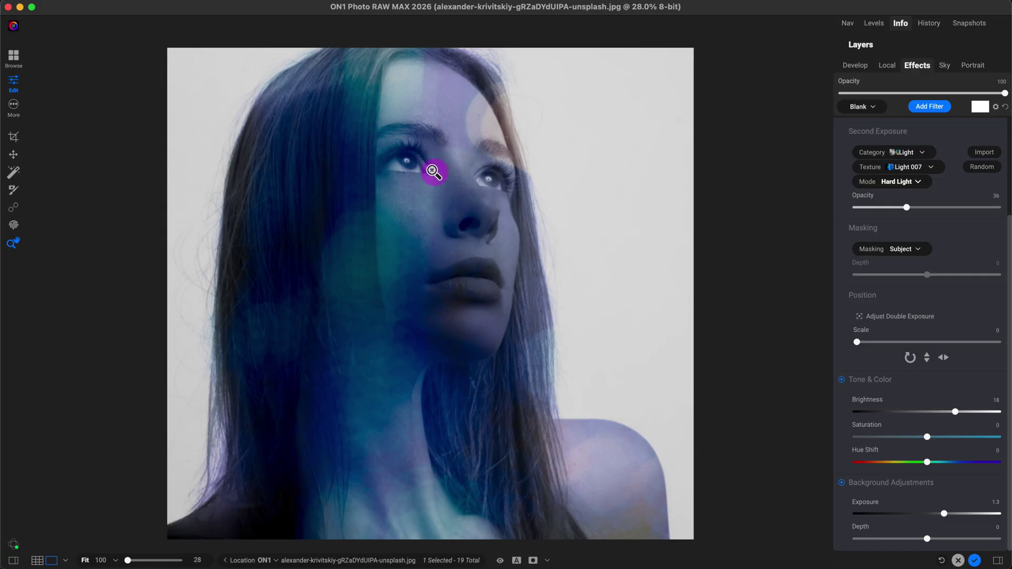
# - Switch the second exposure to the Forest category, preview its textures and choose Forest 001, keeping the Hard Light mode
pyautogui.click(922, 154)
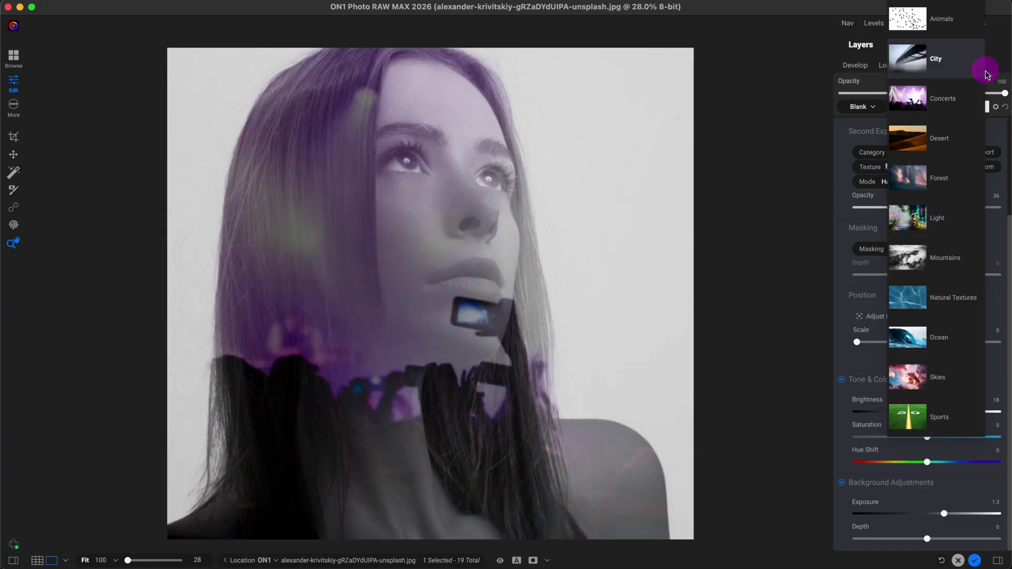
pyautogui.click(928, 179)
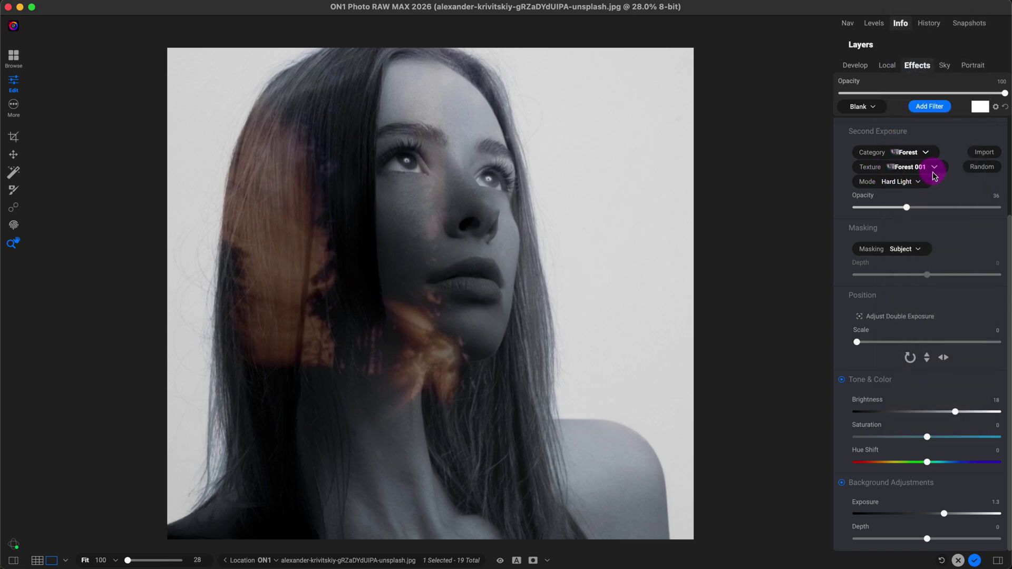
pyautogui.click(933, 174)
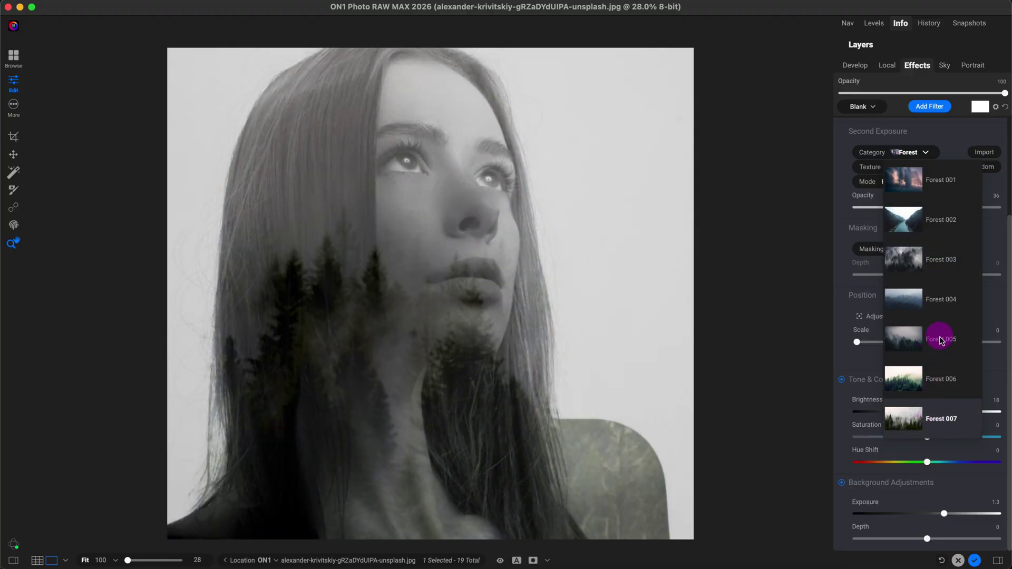
pyautogui.click(929, 182)
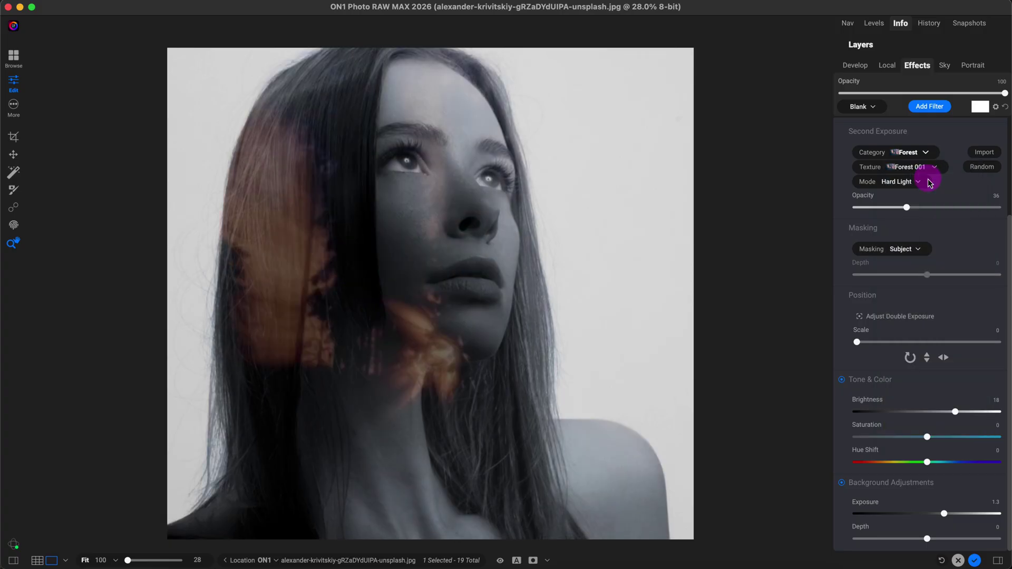
pyautogui.click(928, 182)
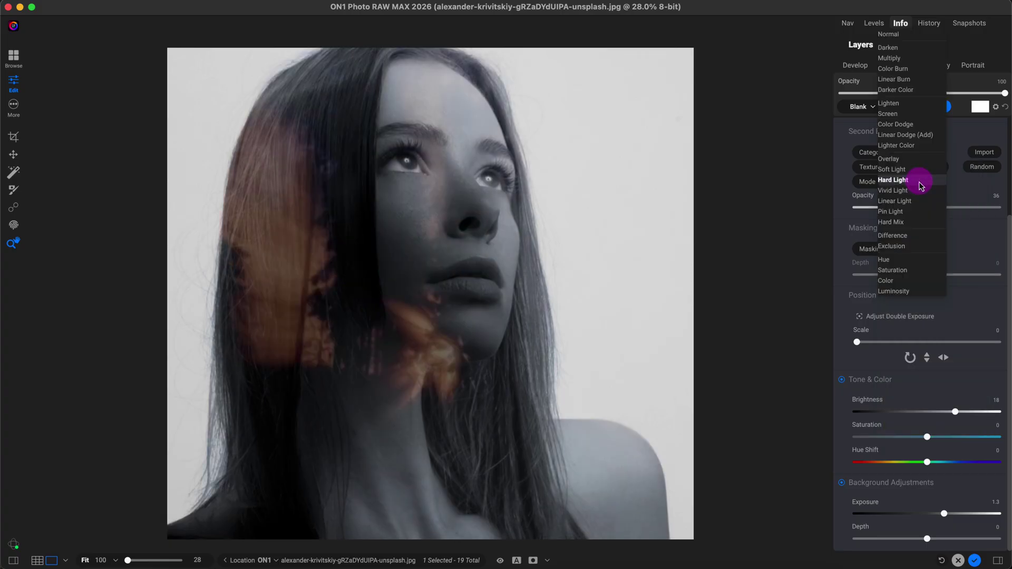
pyautogui.click(921, 186)
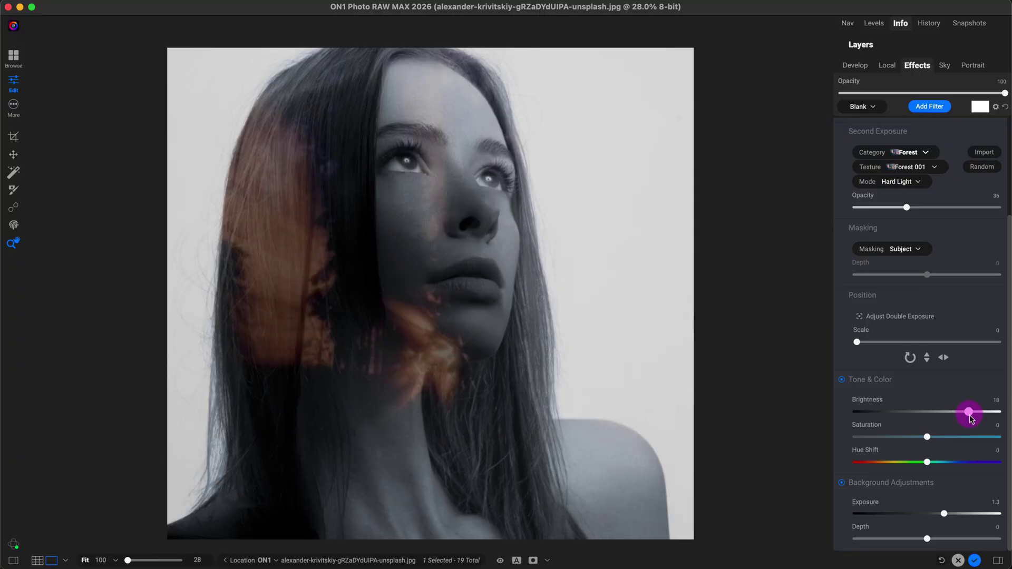
# - Set the Double Exposure background exposure to 2.9, try the second exposure's brightness at 80, and settle on 48
pyautogui.moveTo(971, 418); pyautogui.dragTo(997, 419)
pyautogui.click(963, 512)
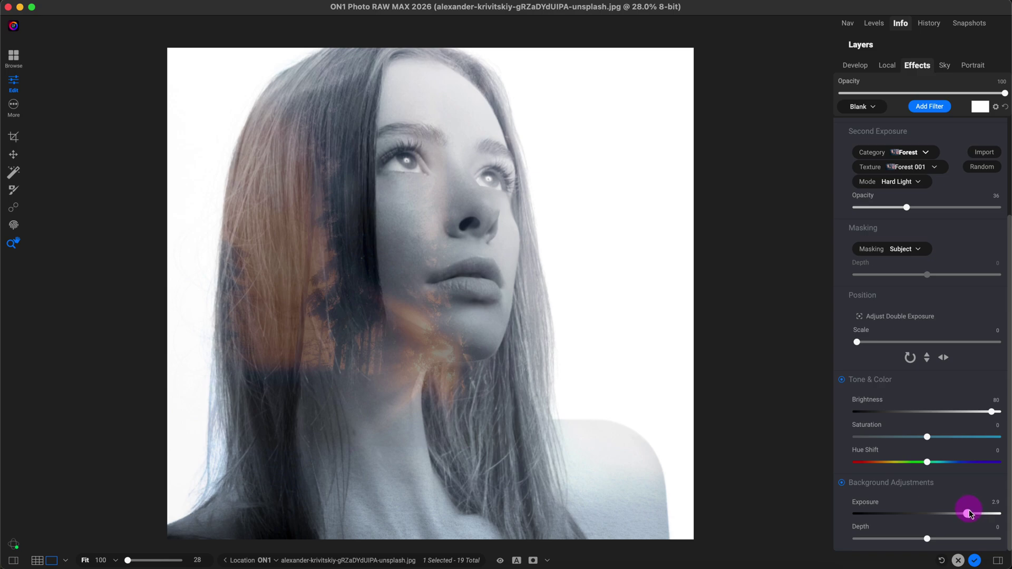
pyautogui.moveTo(968, 510); pyautogui.dragTo(968, 513)
pyautogui.click(991, 413)
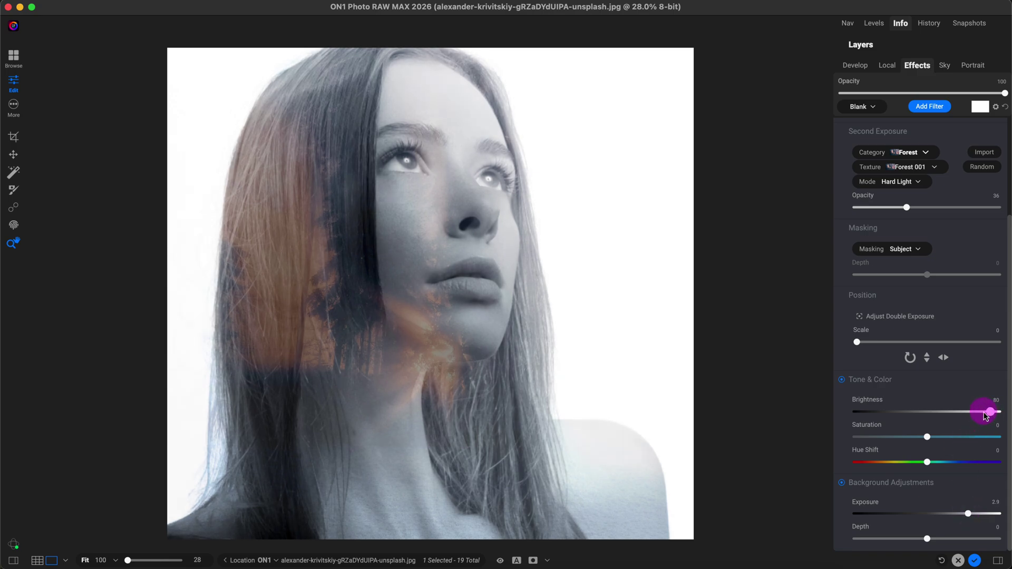
pyautogui.moveTo(982, 416); pyautogui.dragTo(983, 416)
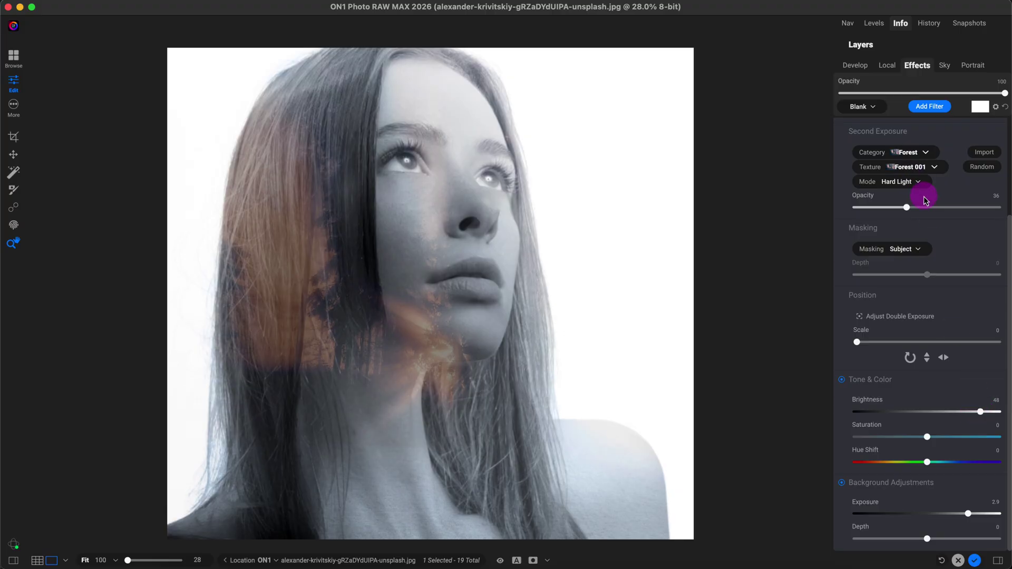
# - Try the portrait's Develop contrast at 57 and -64, reset it, and return to the effects settings
pyautogui.click(856, 68)
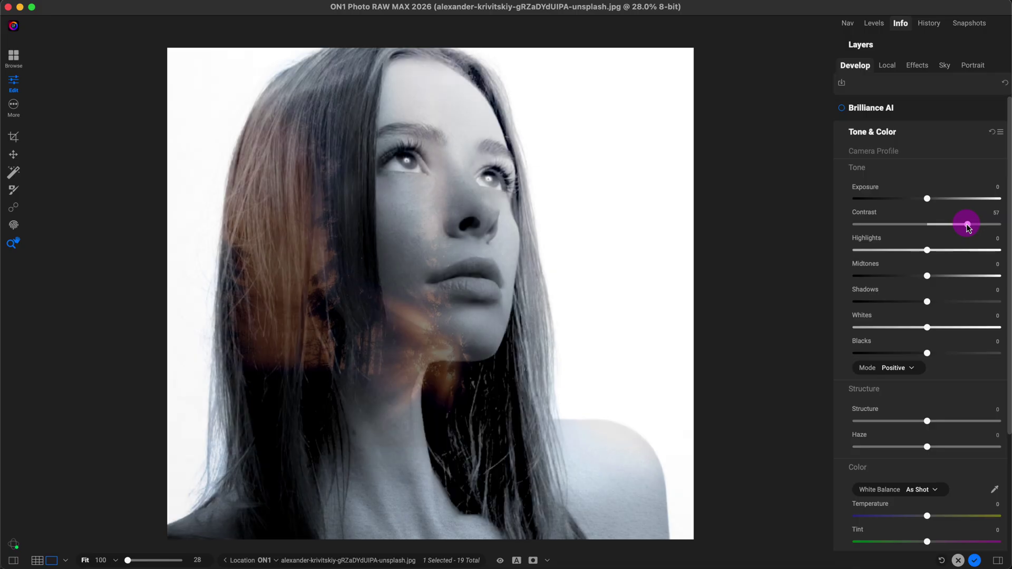
pyautogui.moveTo(968, 227); pyautogui.dragTo(889, 227)
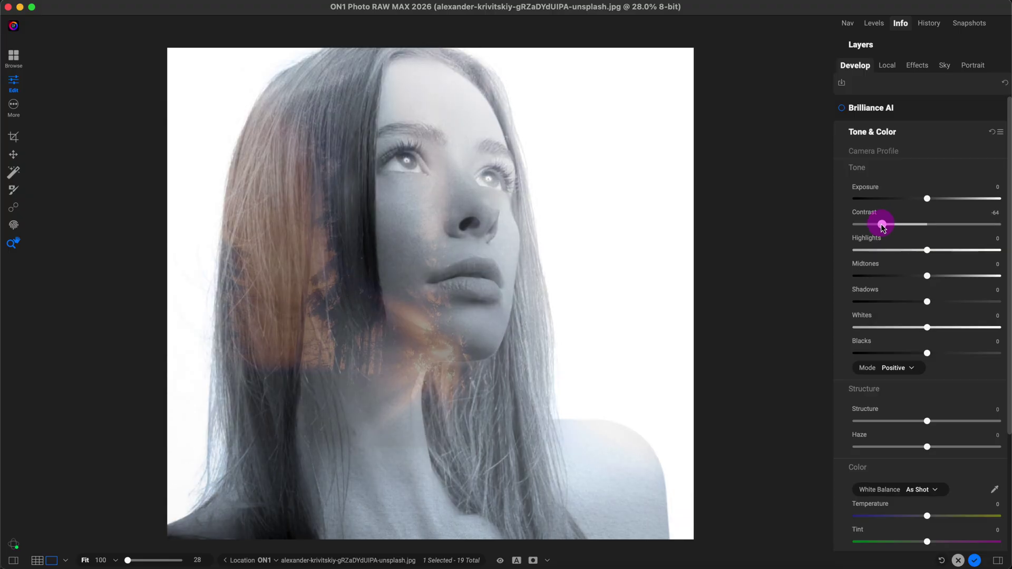
pyautogui.doubleClick(882, 225)
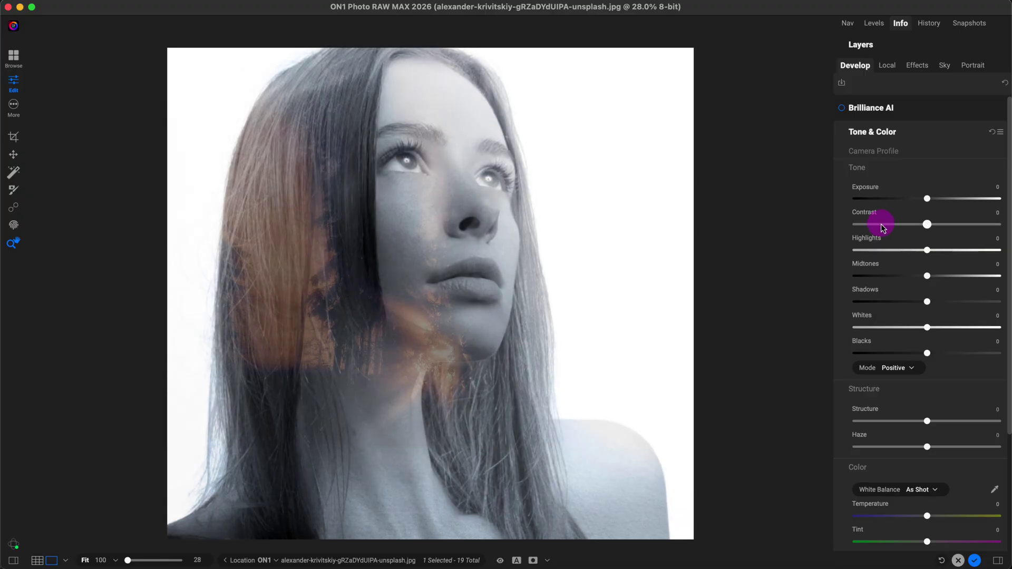
pyautogui.click(917, 66)
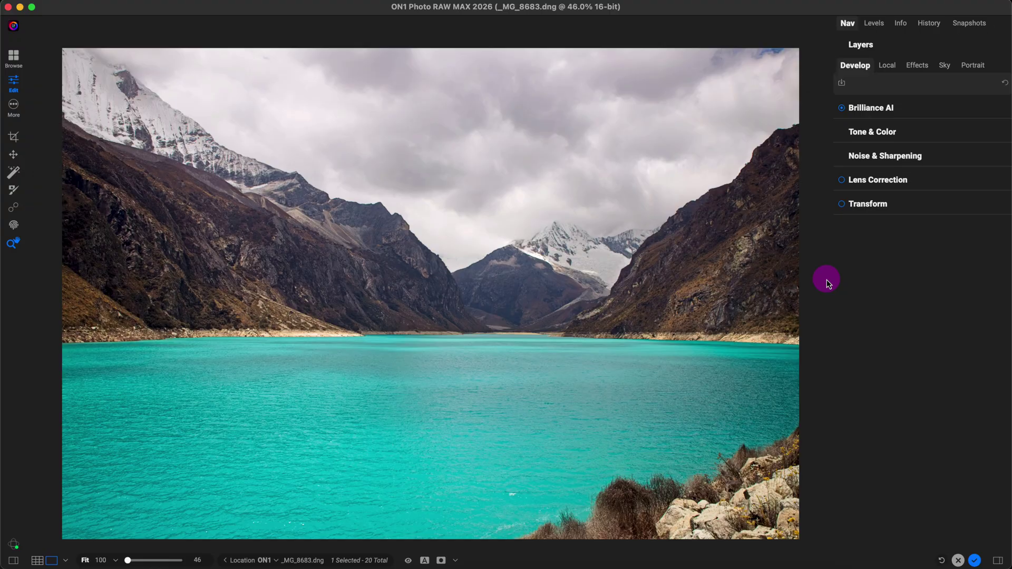
# - Compare the mountain lake photo with and without its Brilliance AI adjustment
pyautogui.press('p')
pyautogui.press('p')
pyautogui.press('p')
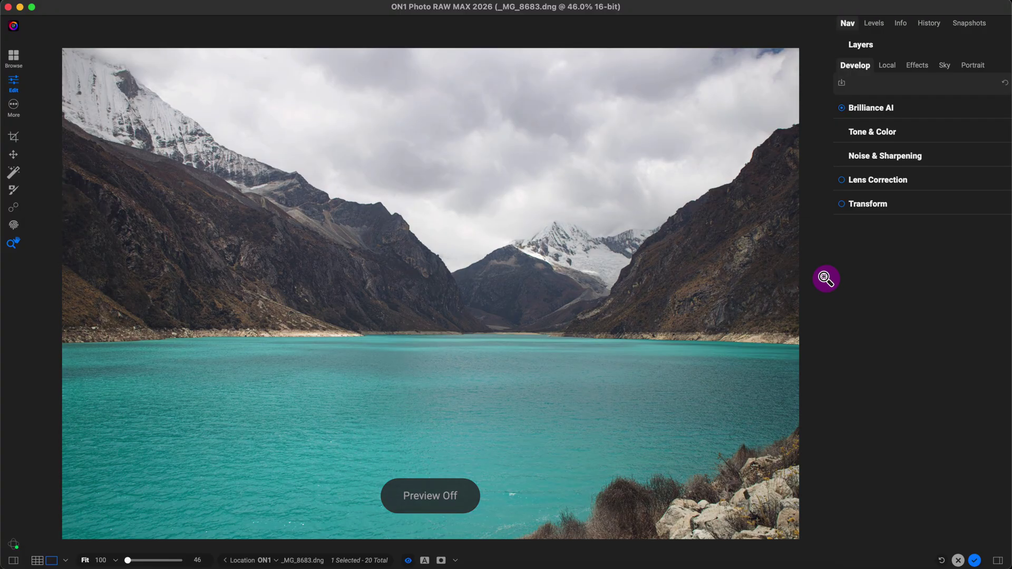
pyautogui.press('p')
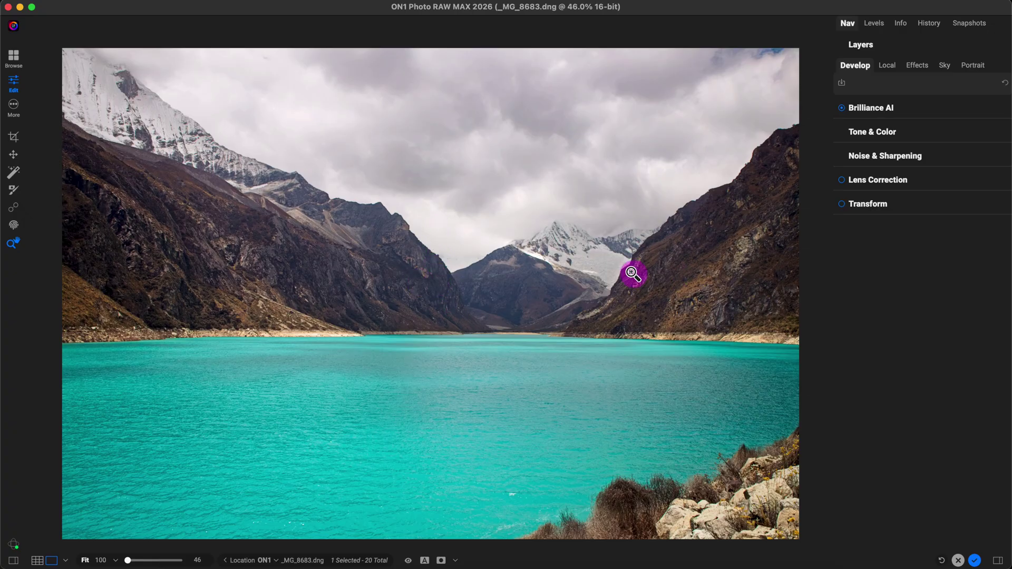
# - Add a Split Field filter with its dividing line on the water at distance -31, and set its scale to 63
pyautogui.click(924, 68)
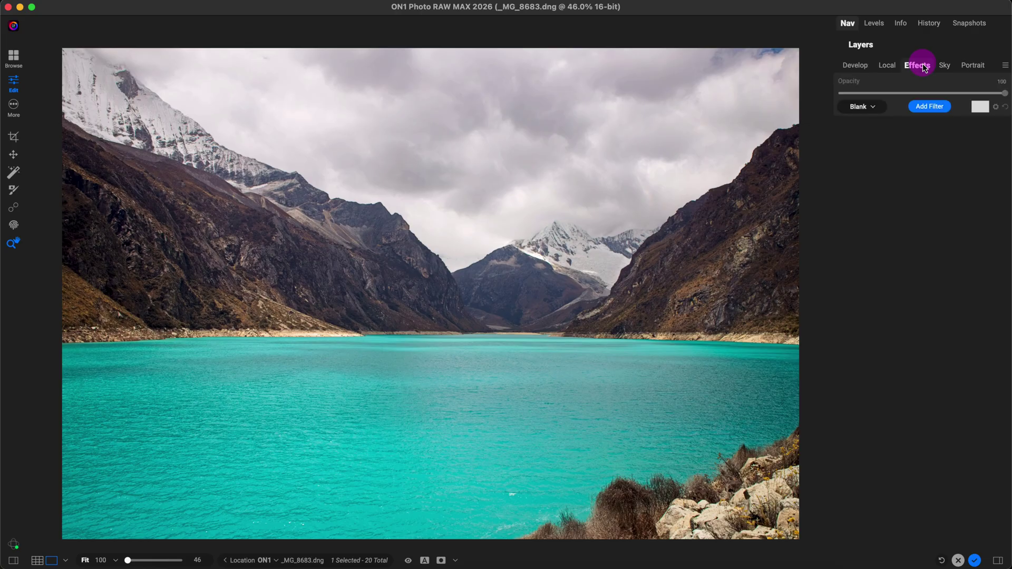
pyautogui.click(919, 109)
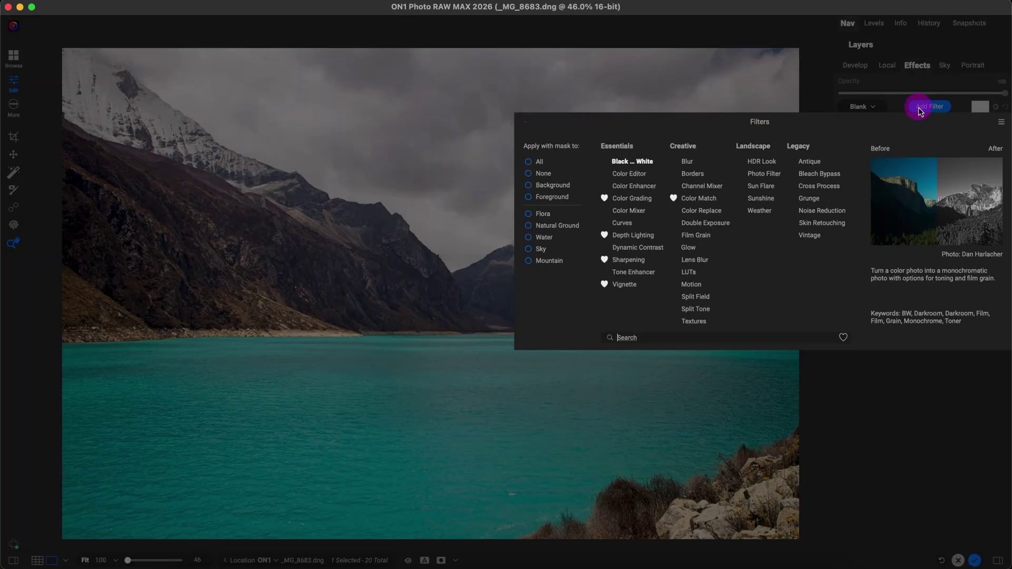
pyautogui.click(696, 296)
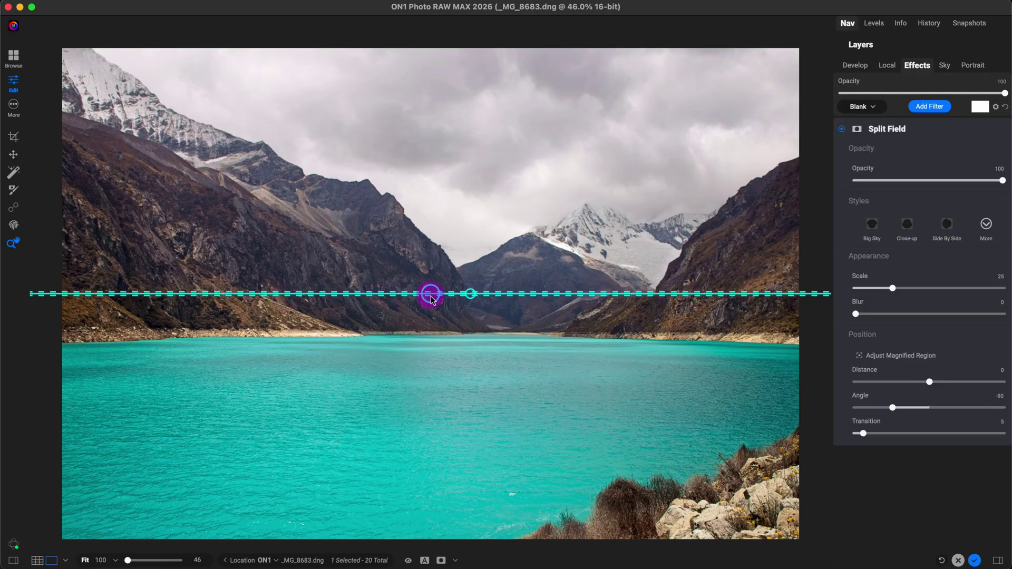
pyautogui.moveTo(430, 297); pyautogui.dragTo(438, 375)
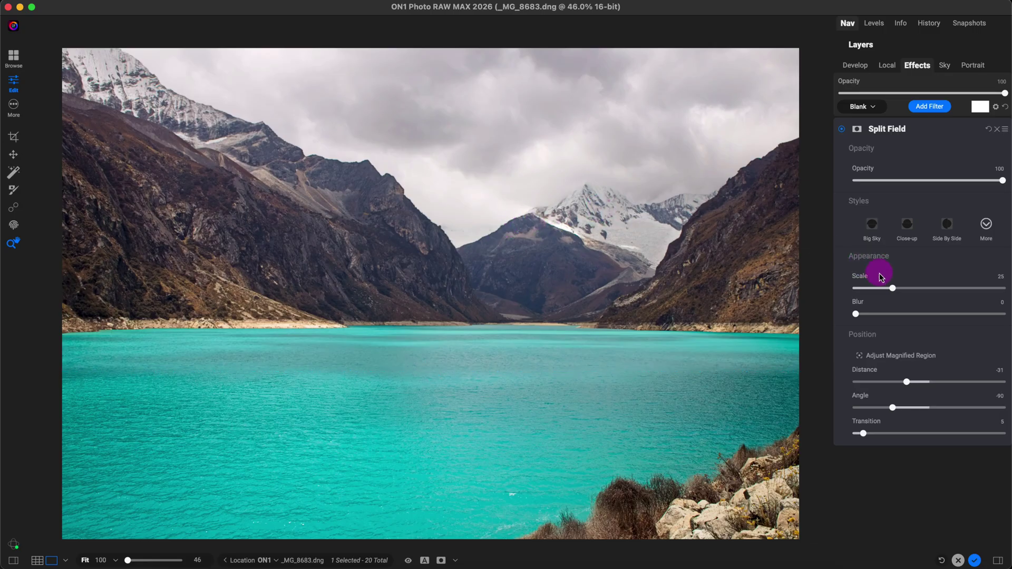
pyautogui.moveTo(894, 289); pyautogui.dragTo(948, 288)
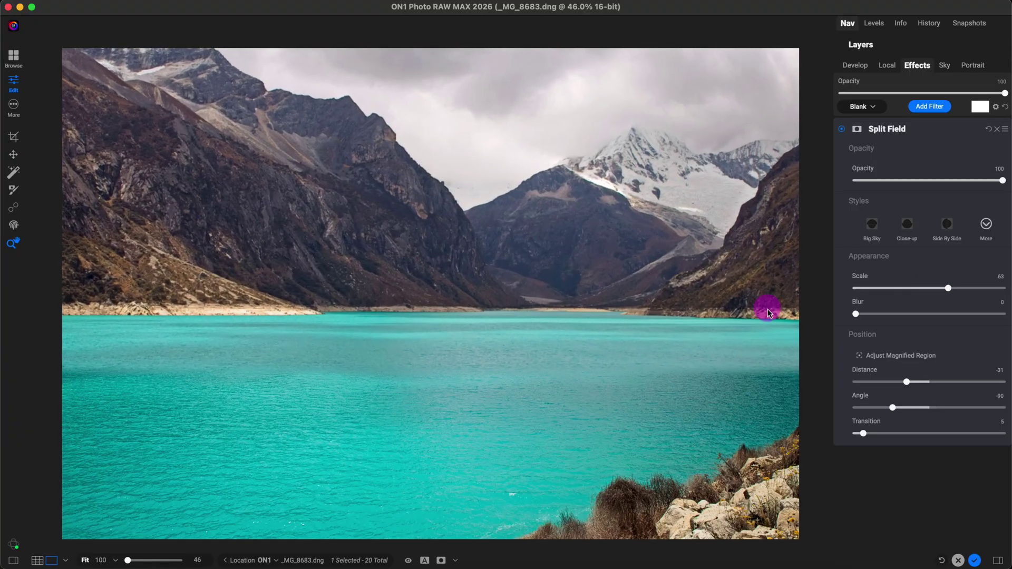
# - Try shifting and tilting the Split Field dividing line, and return its angle to -90
pyautogui.moveTo(428, 373); pyautogui.dragTo(319, 373)
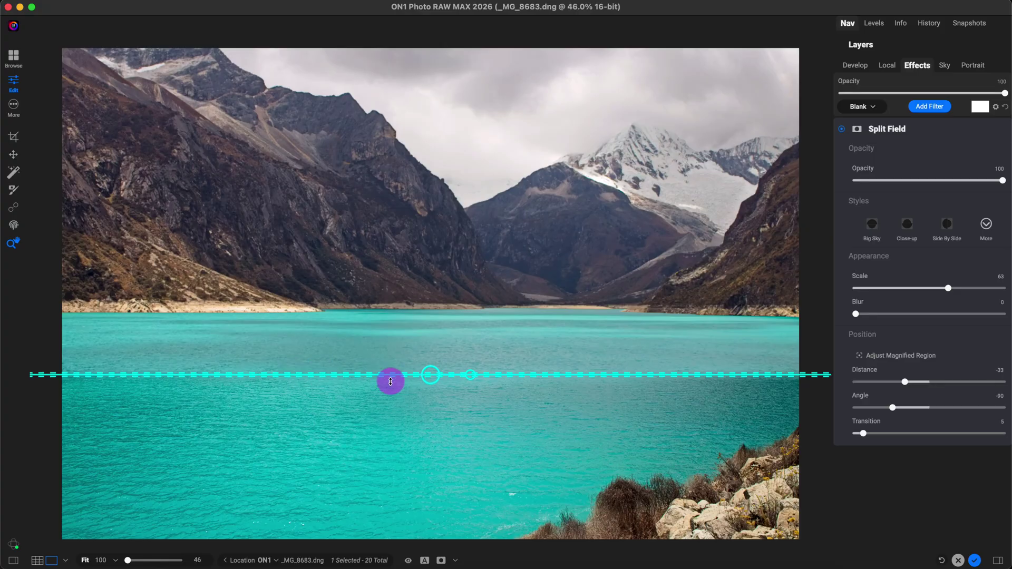
pyautogui.moveTo(456, 377)
pyautogui.mouseDown()
pyautogui.moveTo(429, 373)
pyautogui.moveTo(470, 379)
pyautogui.moveTo(476, 357)
pyautogui.moveTo(472, 383)
pyautogui.moveTo(473, 371)
pyautogui.mouseUp()
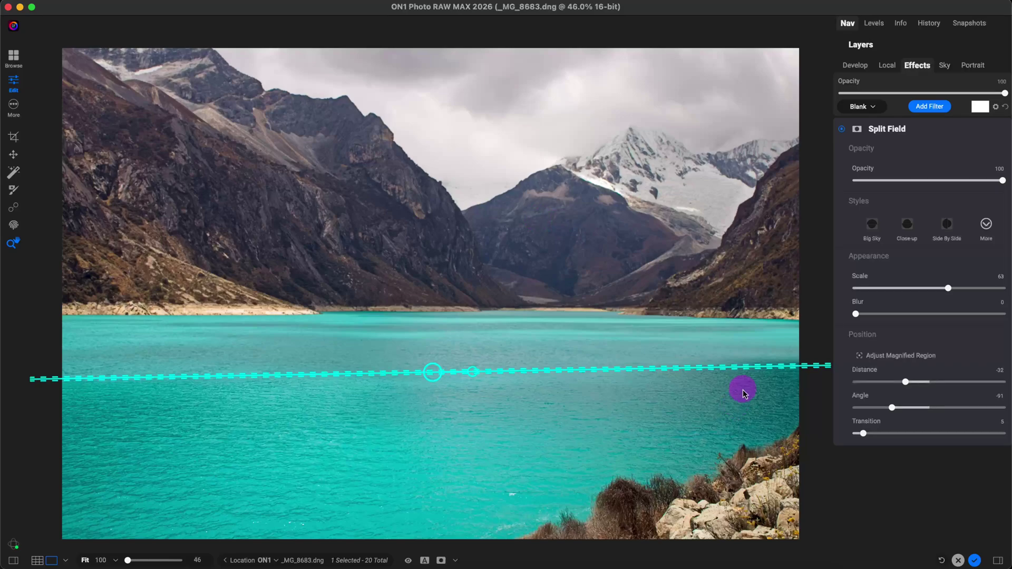
pyautogui.moveTo(468, 377); pyautogui.dragTo(471, 372)
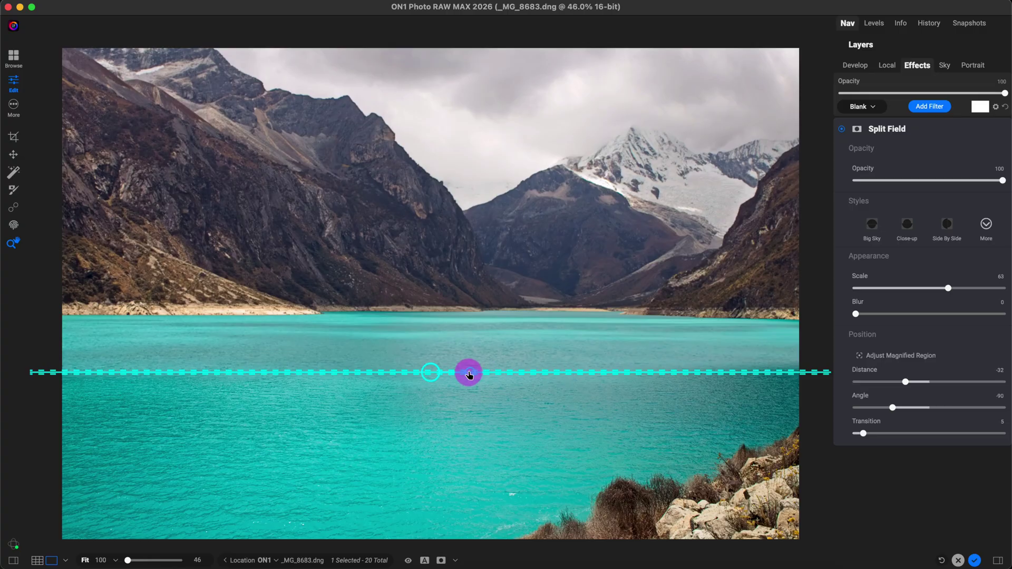
# - Lower the Split Field dividing line to distance -38, and set its transition to 28
pyautogui.moveTo(556, 373); pyautogui.dragTo(561, 351)
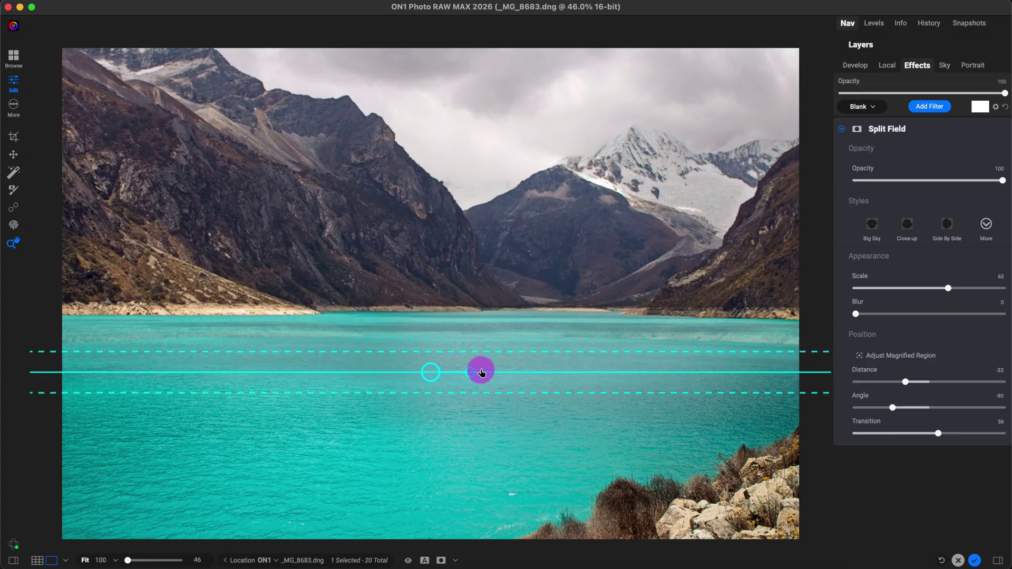
pyautogui.moveTo(428, 373); pyautogui.dragTo(431, 390)
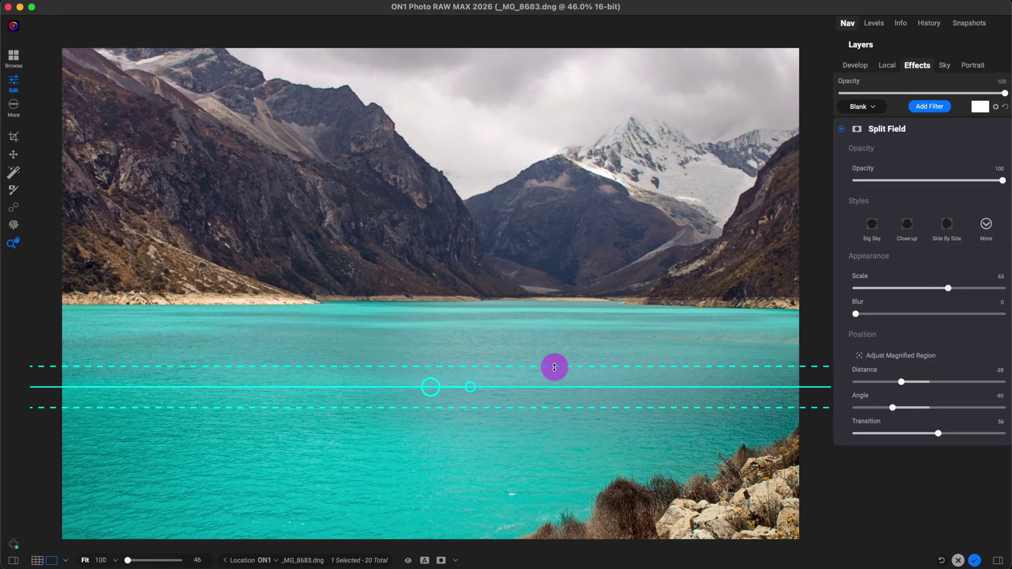
pyautogui.moveTo(554, 366); pyautogui.dragTo(554, 378)
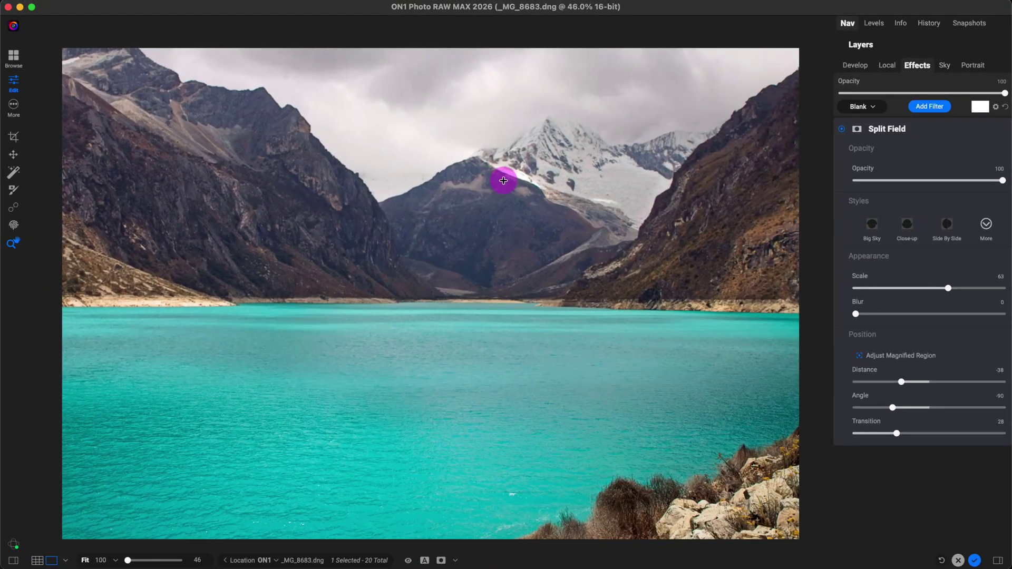
# - Shift the magnified region to bring the snowy peak toward the photo's center, and set the Split Field scale to 72
pyautogui.moveTo(503, 181); pyautogui.dragTo(479, 181)
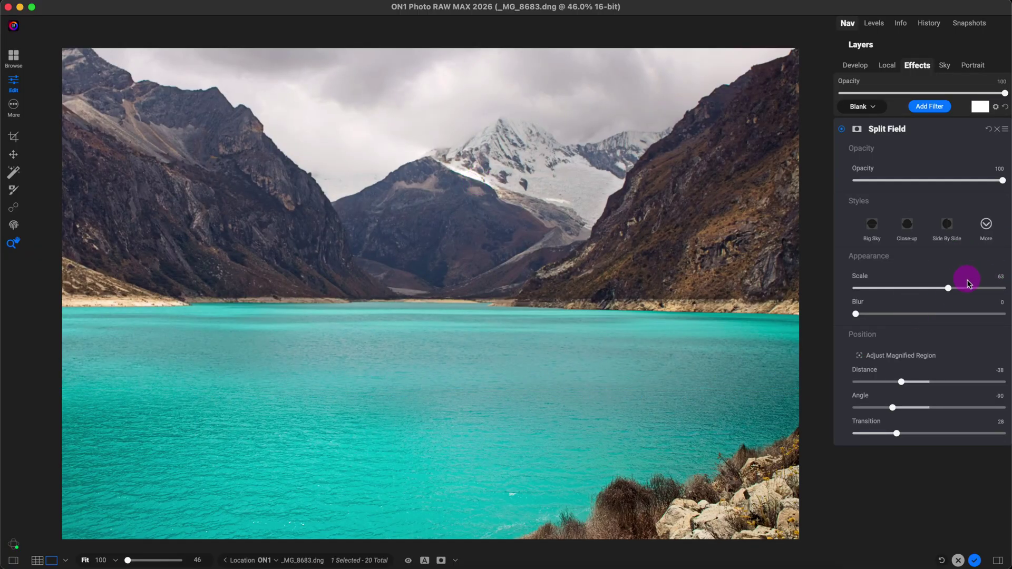
pyautogui.moveTo(948, 288)
pyautogui.mouseDown()
pyautogui.moveTo(970, 290)
pyautogui.moveTo(962, 292)
pyautogui.mouseUp()
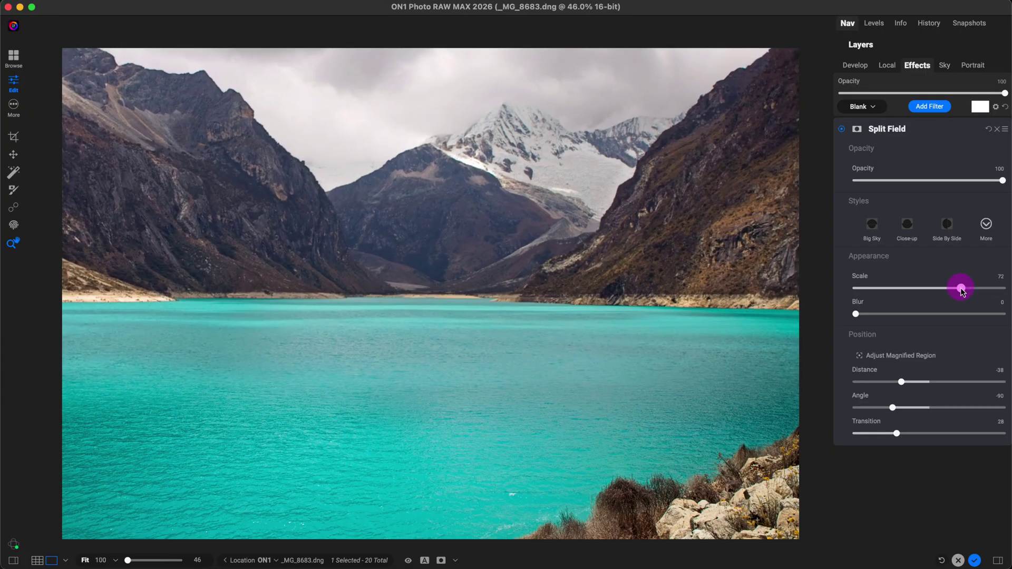
# - Compare the lake photo before and after the Split Field and other edits
pyautogui.moveTo(576, 294)
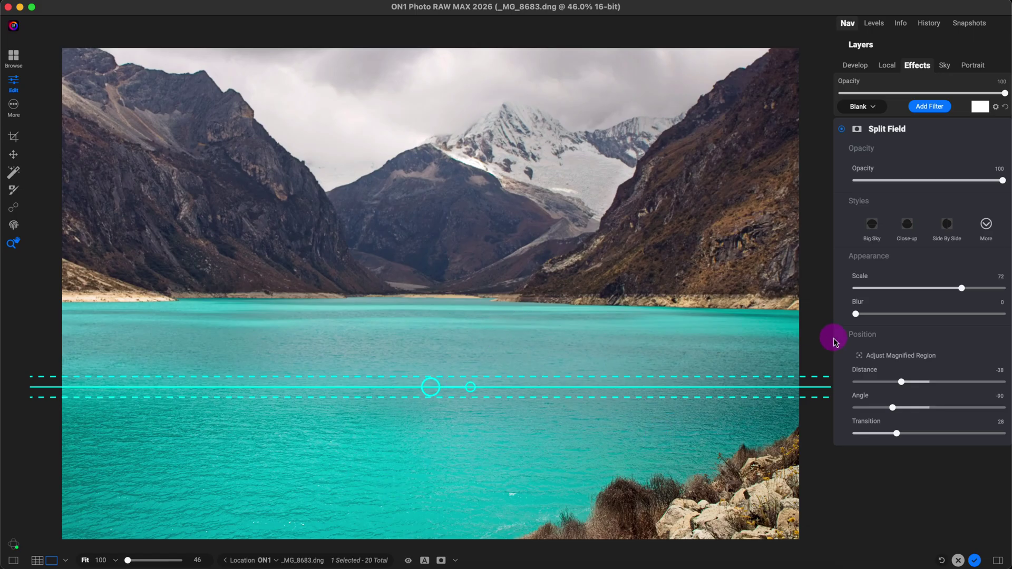
pyautogui.press('\\')
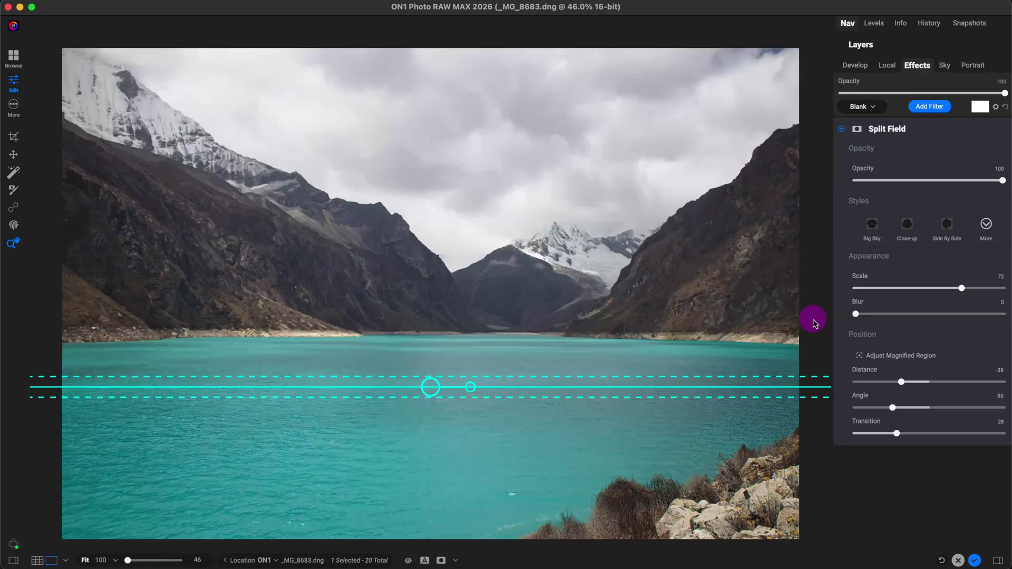
pyautogui.press('\\')
pyautogui.press('\\')
pyautogui.press('\\')
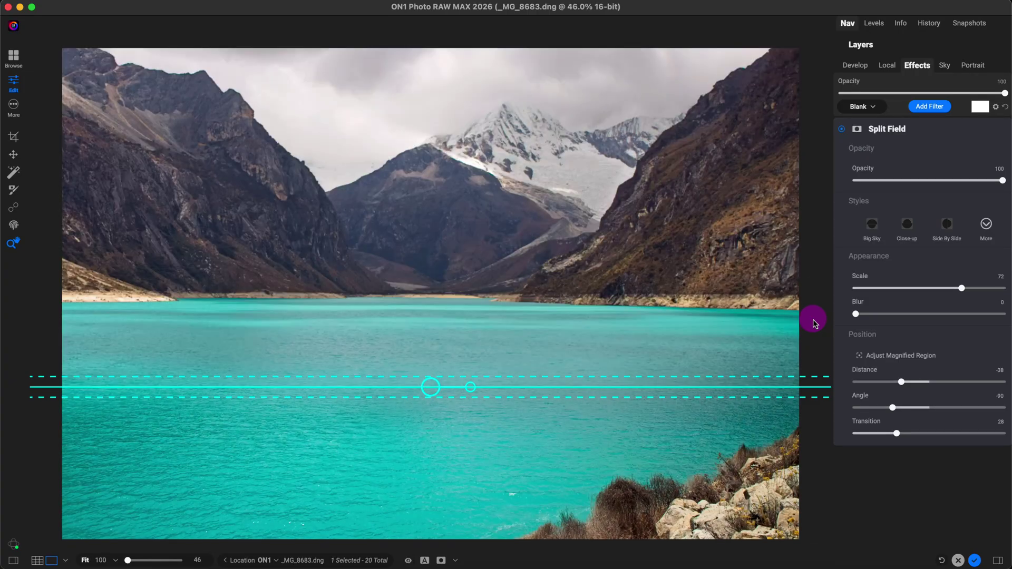
pyautogui.press('\\')
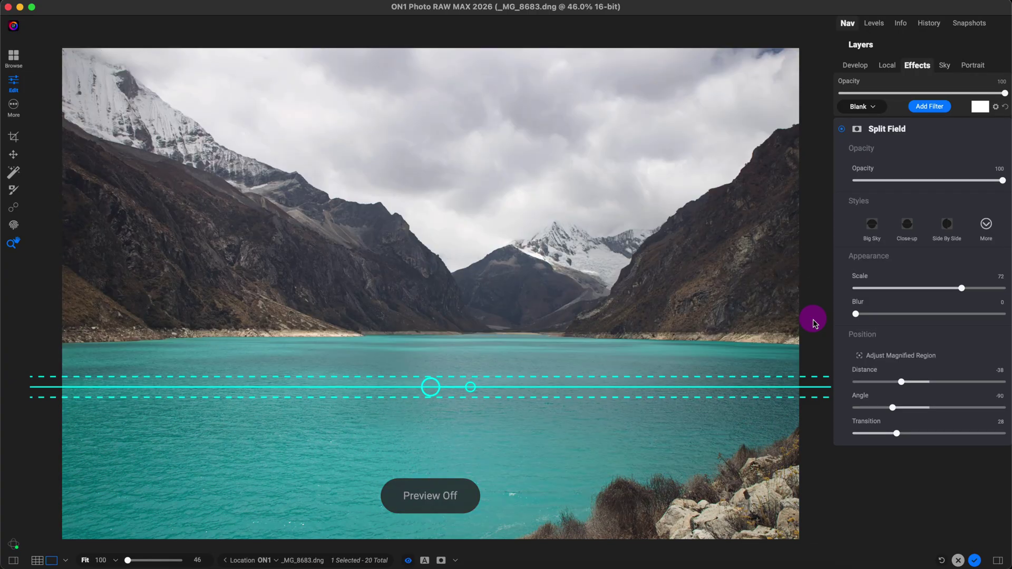
pyautogui.press('\\')
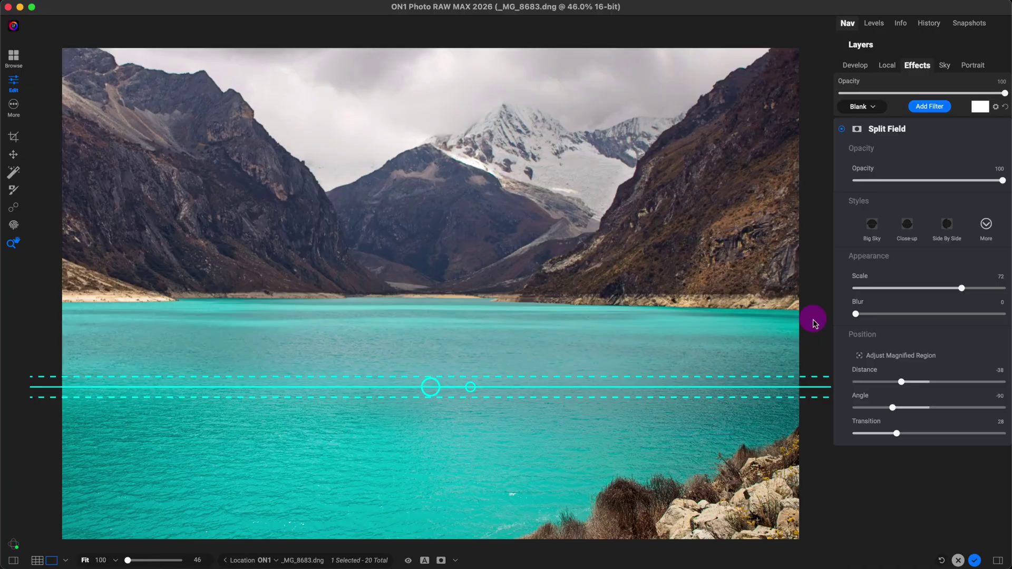